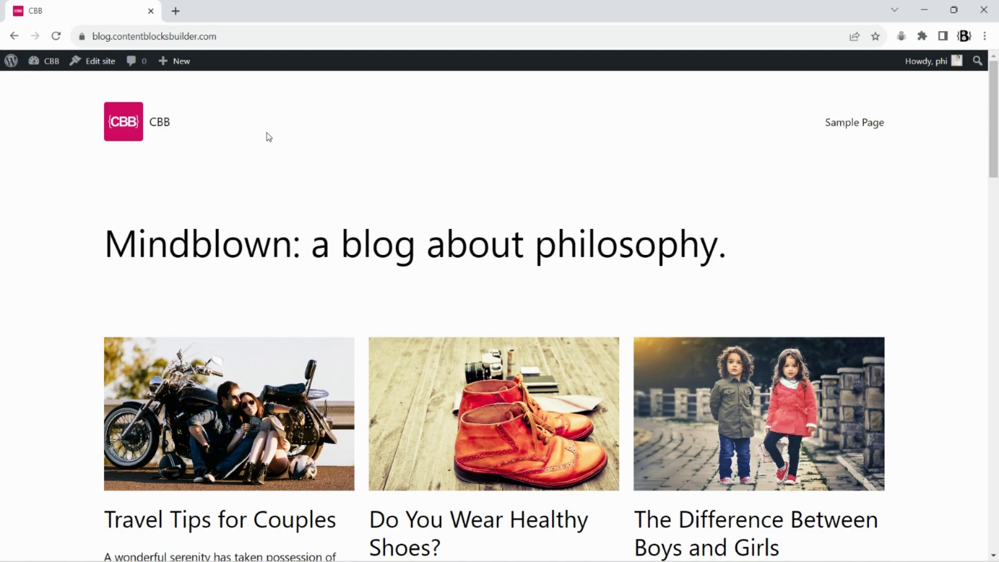
- Open the site dashboard from the admin-bar link in a new tab
scroll(384, 218, "down", 20)
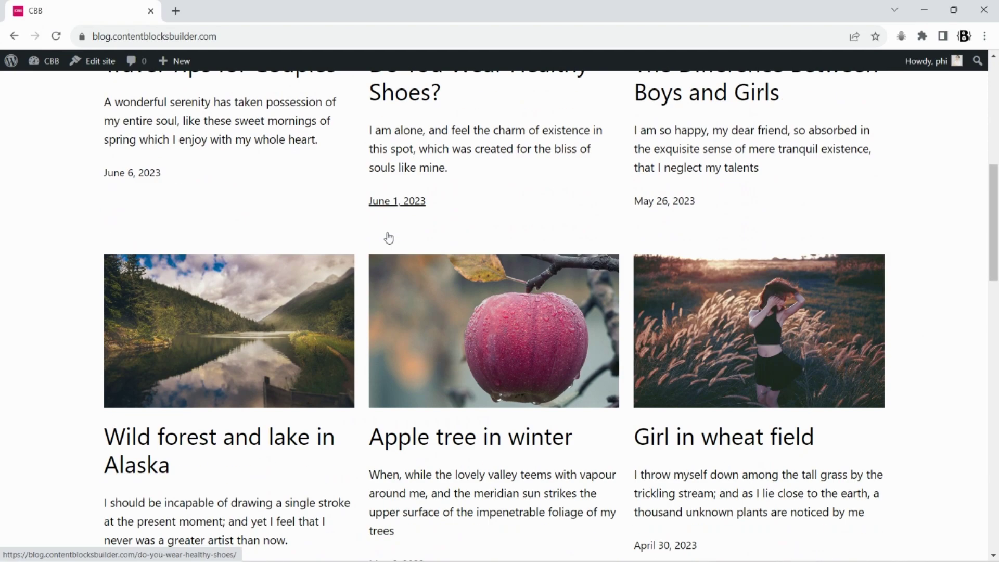
scroll(388, 235, "down", 10)
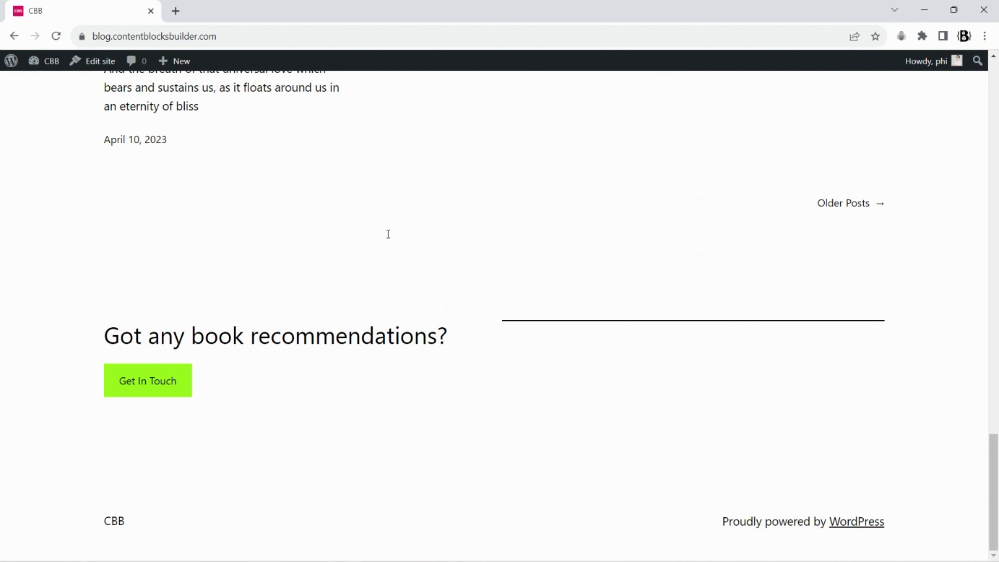
scroll(388, 238, "up", 20)
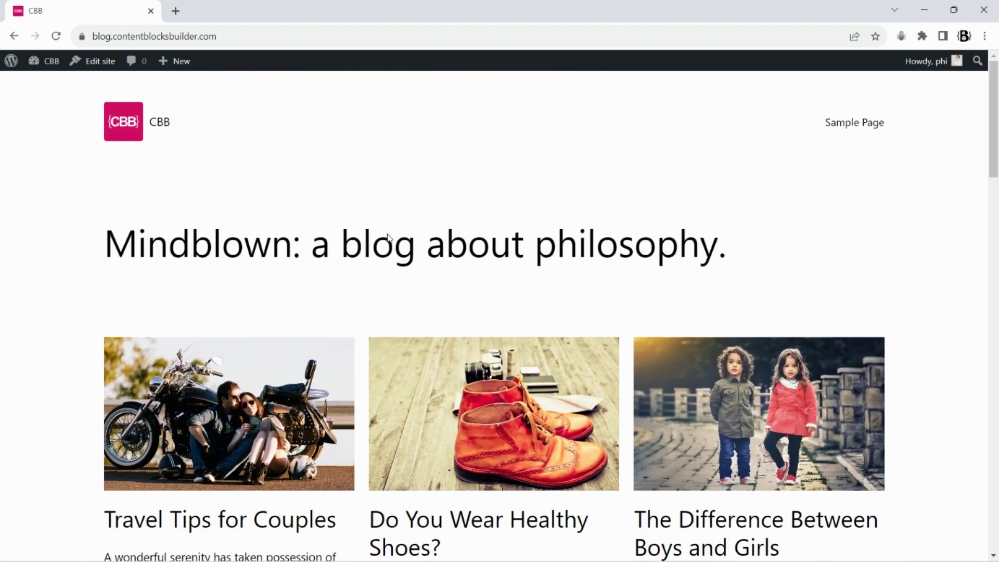
right_click(33, 66)
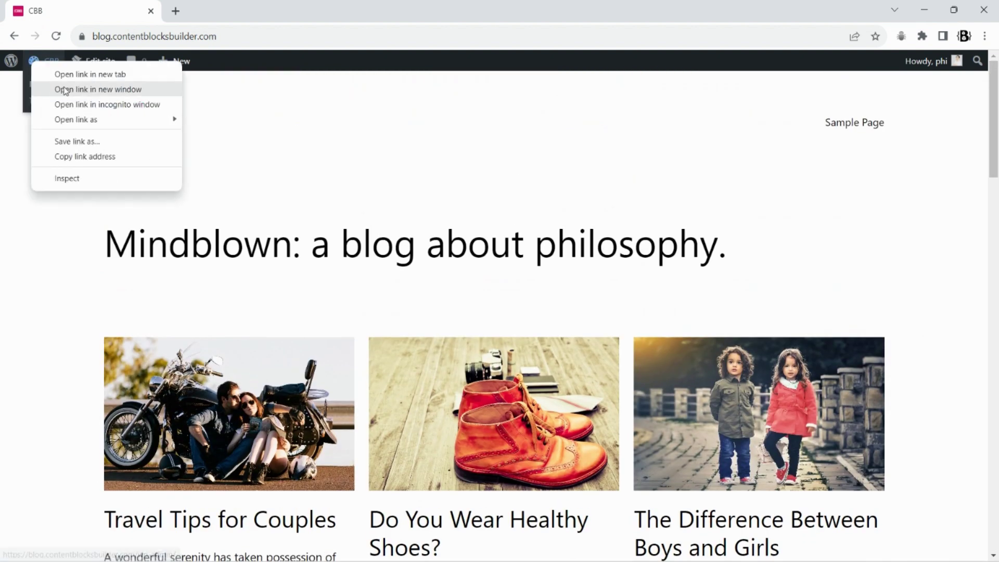
left_click(57, 73)
left_click(227, 17)
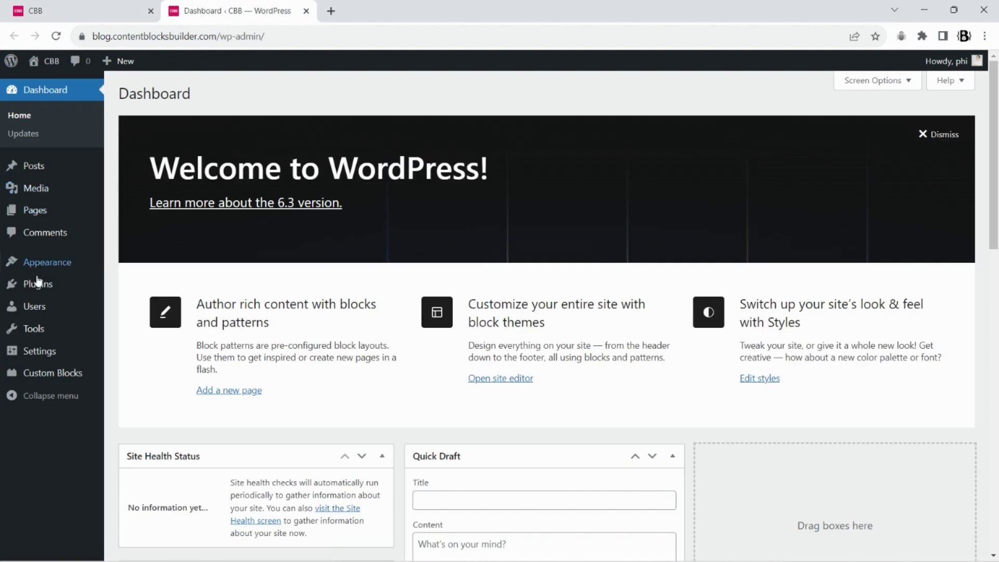
- Search Add Plugins for 'content blocks builder'
mouse_move(33, 284)
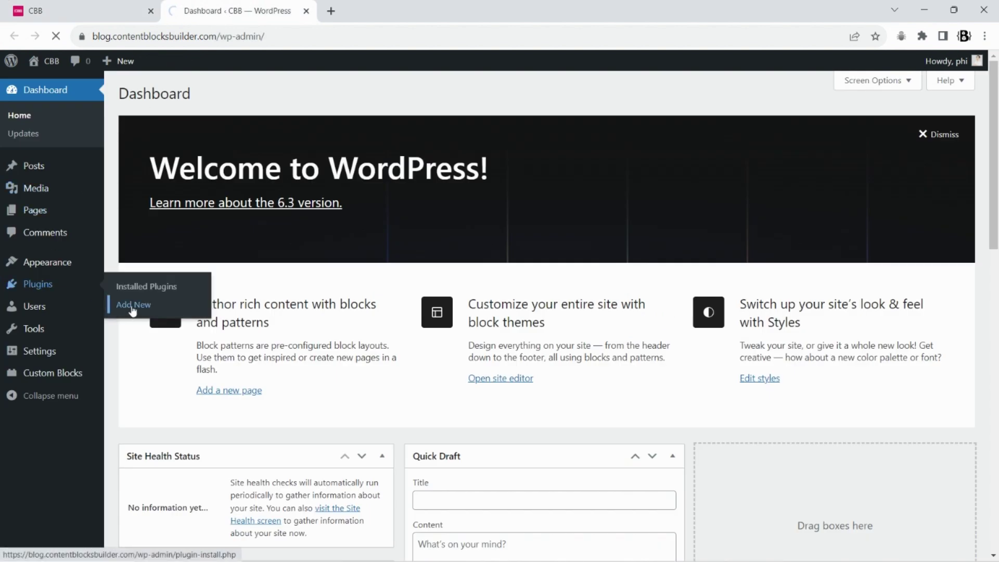
left_click(132, 307)
left_click(802, 139)
type("content blocks builder")
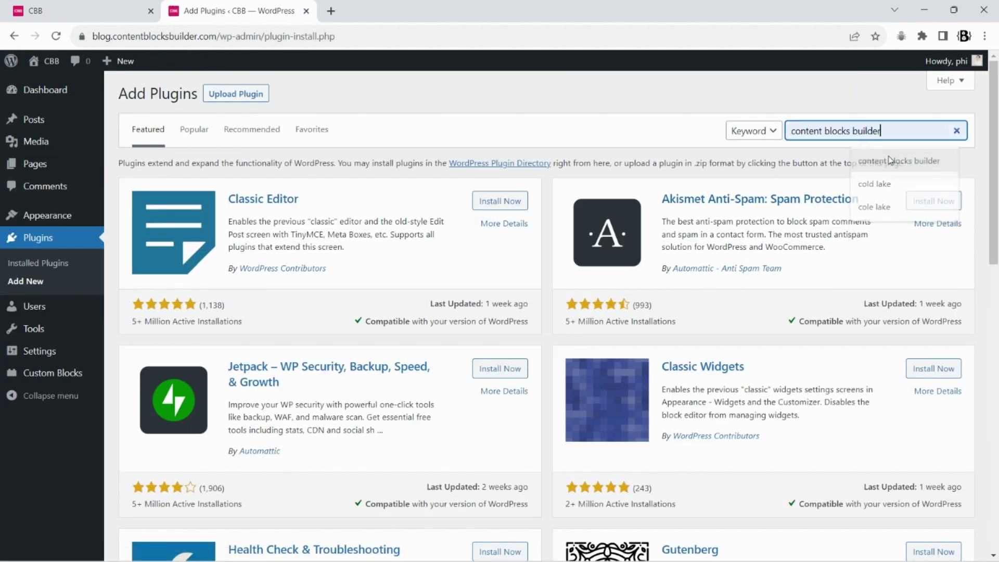
left_click(853, 161)
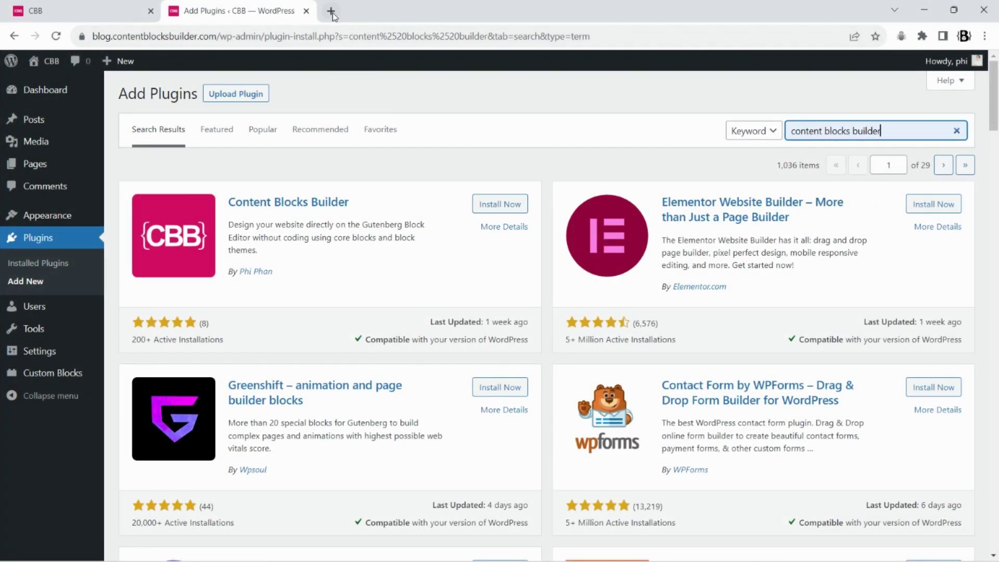
- Run a Google search for 'content blocks builder' in a new tab
left_click(331, 12)
type("content")
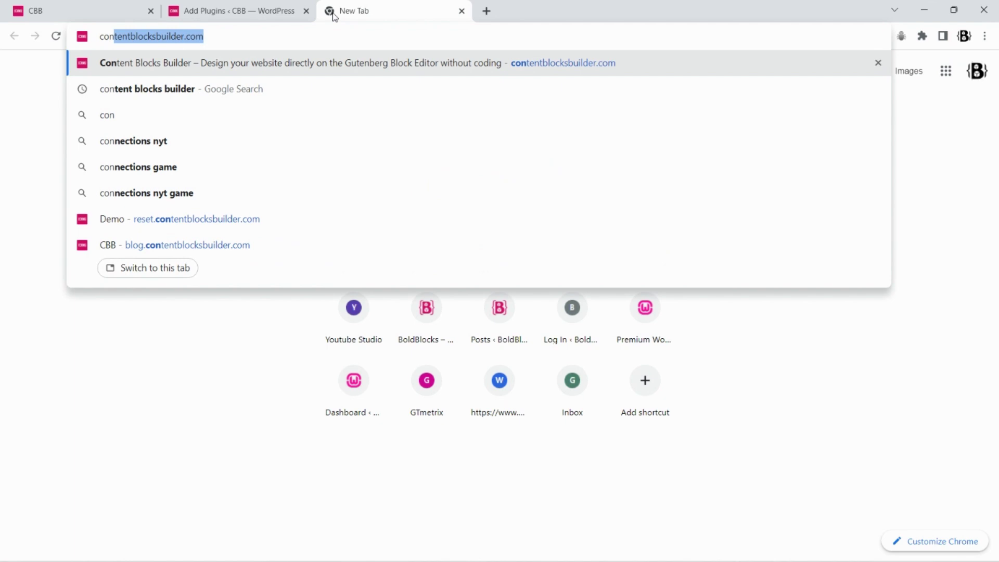
key("BackSpace")
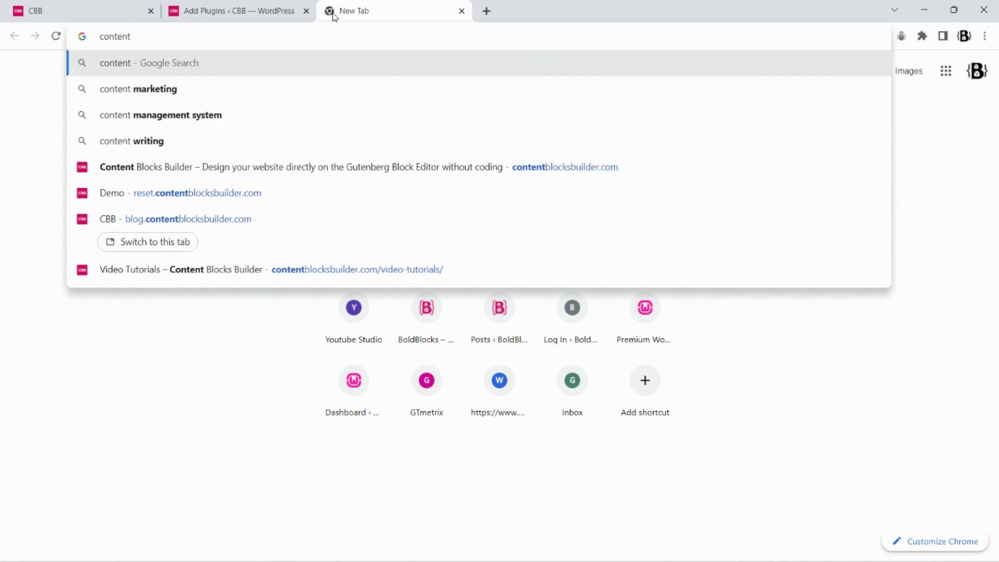
type("b")
key("Return")
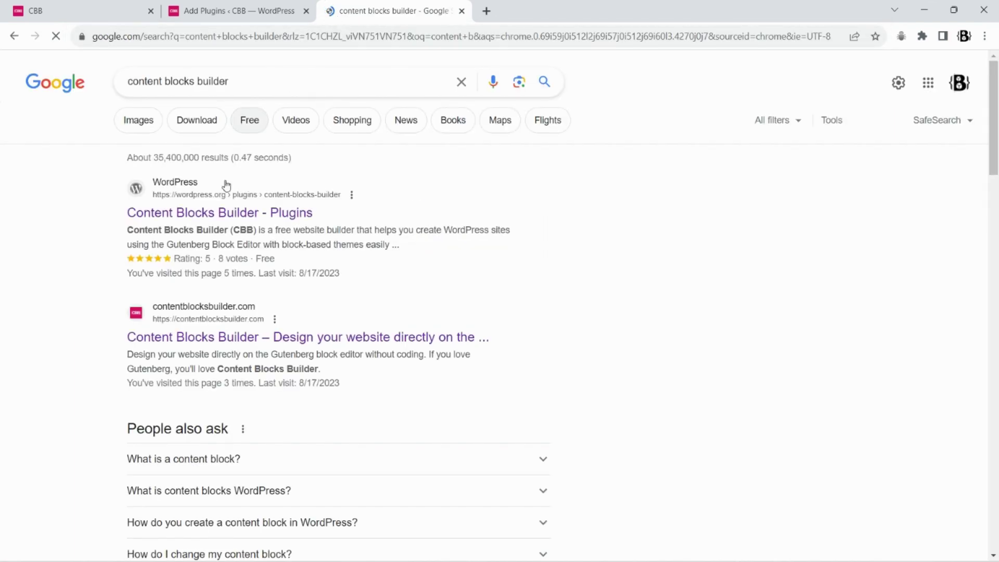
- Open the plugin directory page and the Content Blocks Builder website in tabs and view them
right_click(233, 214)
left_click(251, 226)
left_click(242, 312)
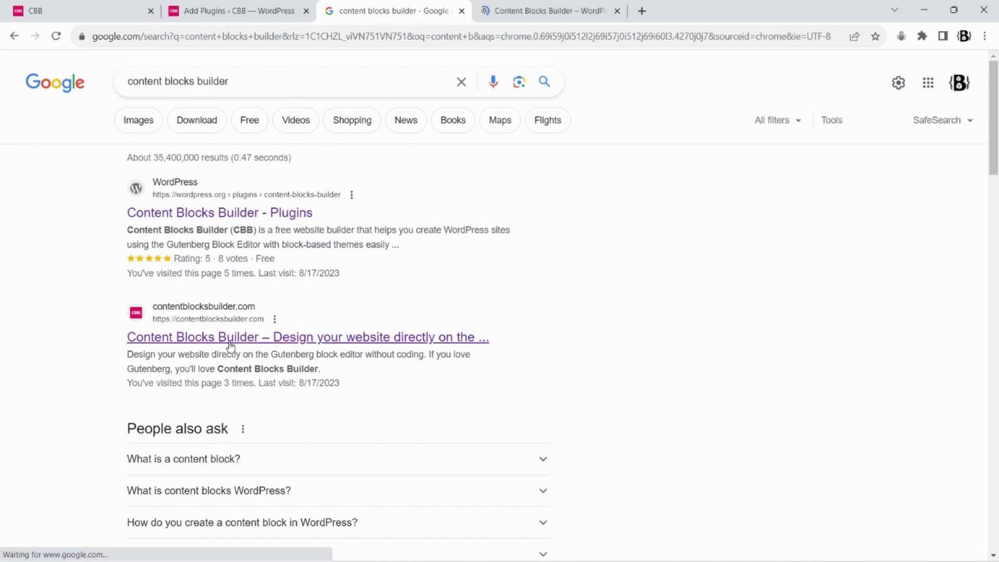
left_click(541, 10)
scroll(572, 208, "down", 5)
scroll(611, 234, "up", 3)
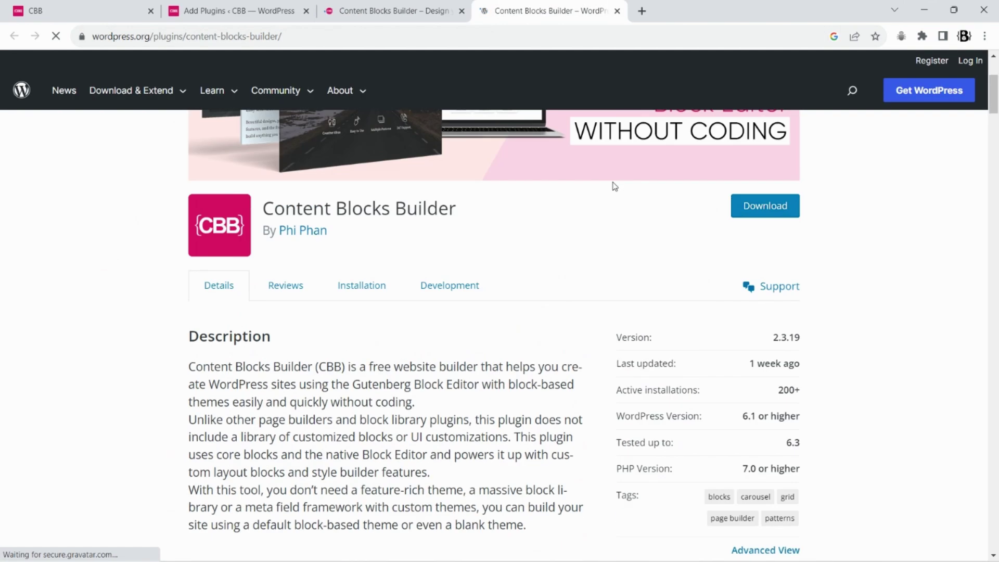
- Close the plugin directory, website and Add Plugins tabs
left_click(617, 10)
scroll(572, 162, "down", 10)
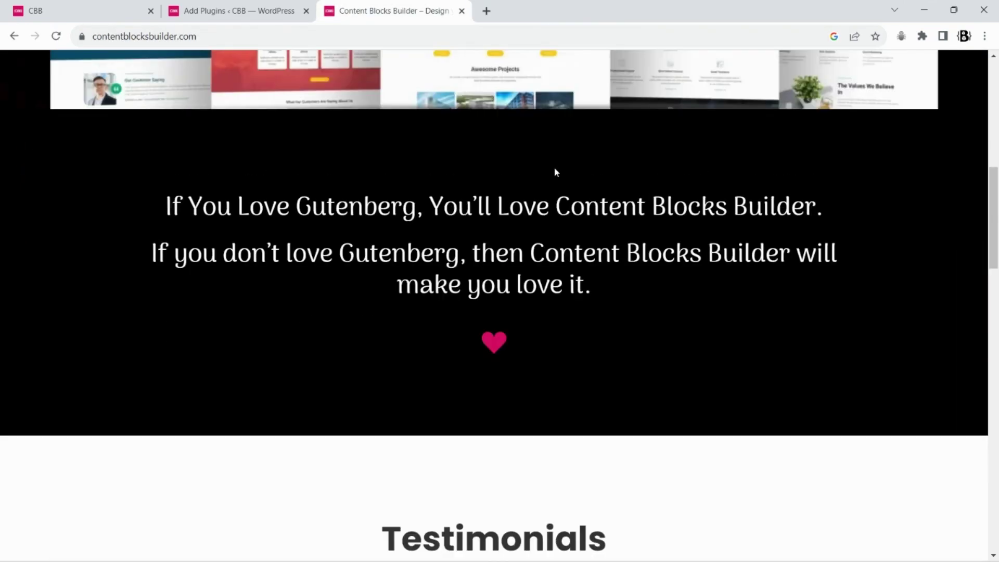
scroll(553, 167, "up", 10)
left_click(461, 10)
left_click(306, 11)
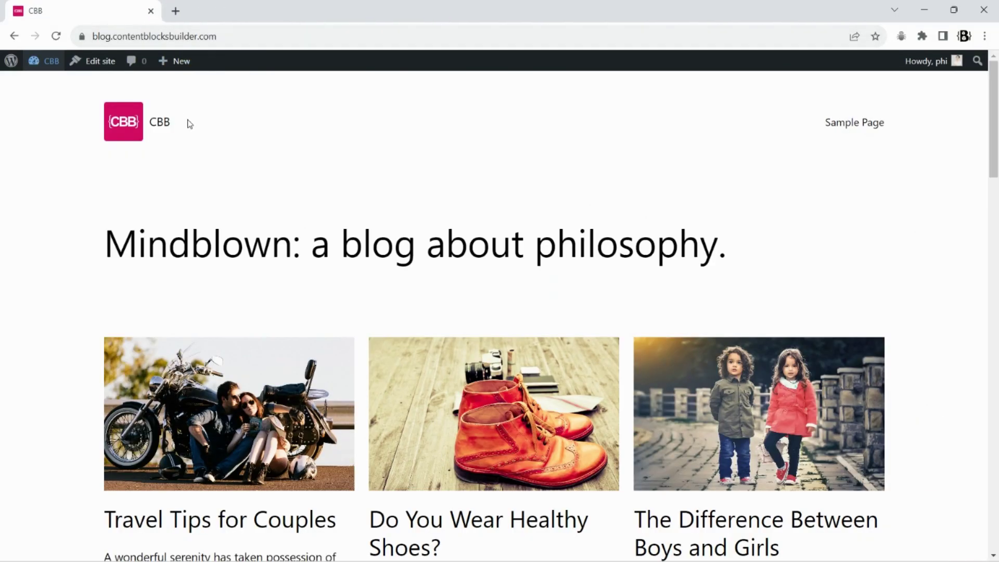
- Create a new page titled 'Blog'
mouse_move(170, 66)
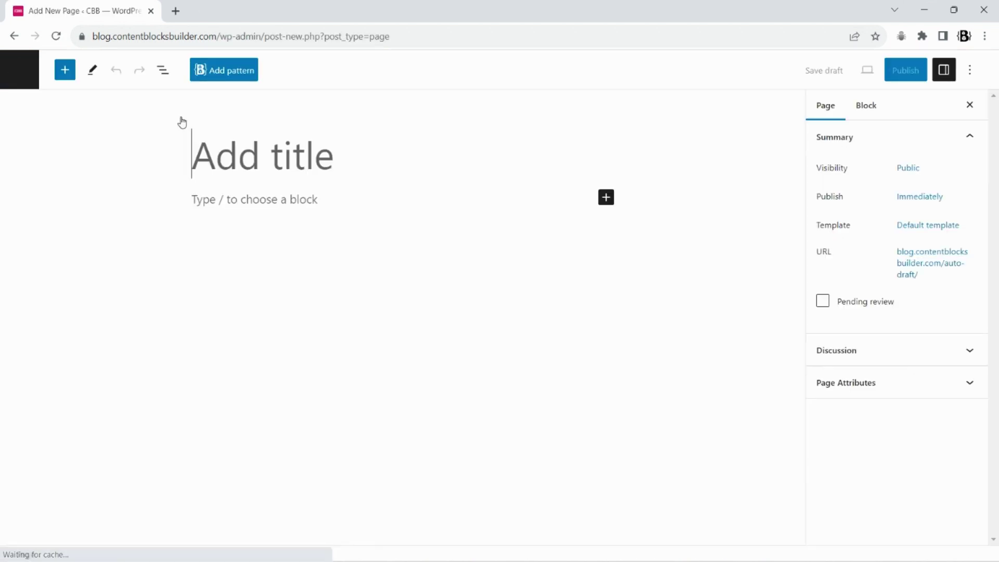
type("Blog")
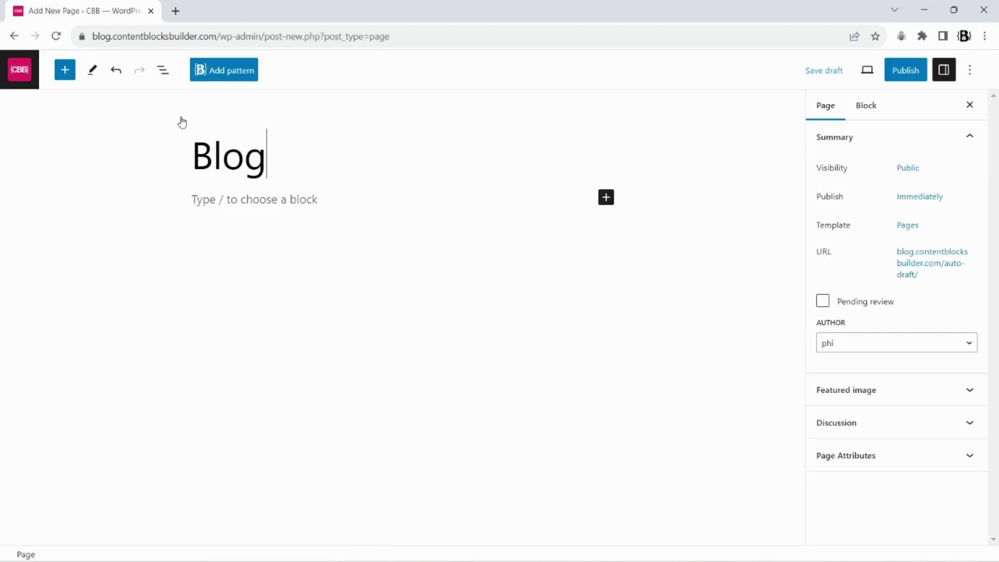
left_click(211, 196)
- Insert a Query Loop block using the Standard pattern
left_click(65, 69)
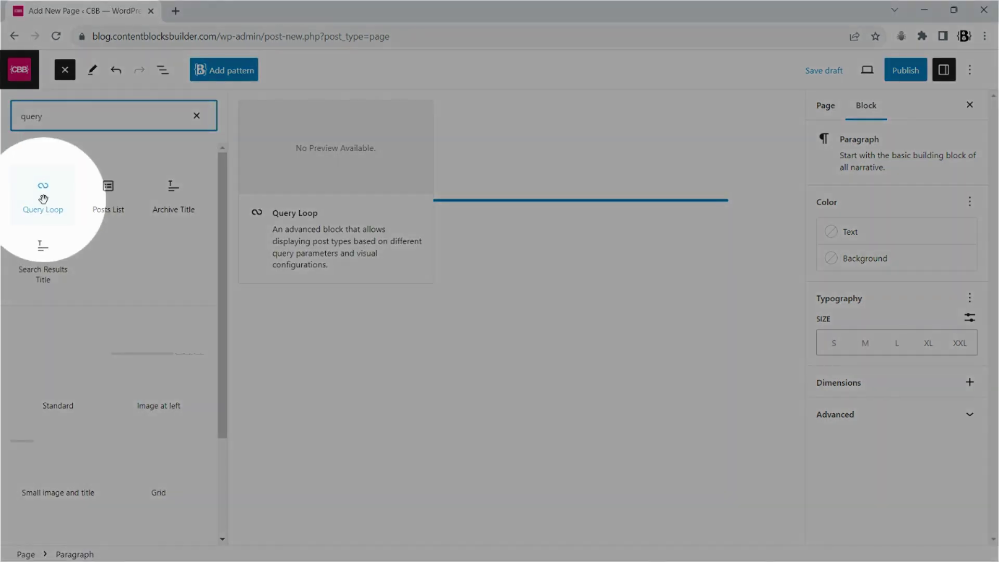
left_click(43, 199)
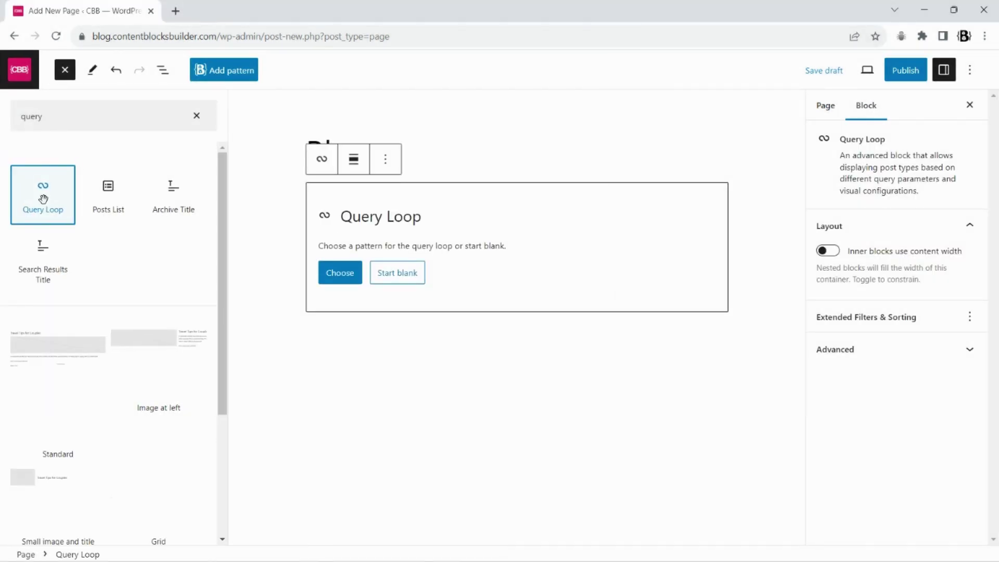
left_click(361, 397)
left_click(225, 282)
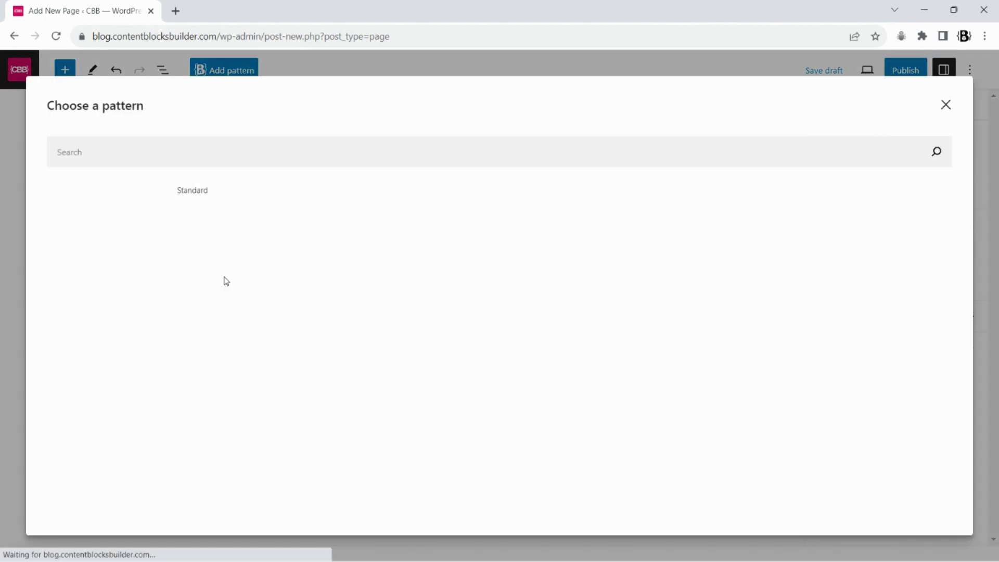
left_click(151, 240)
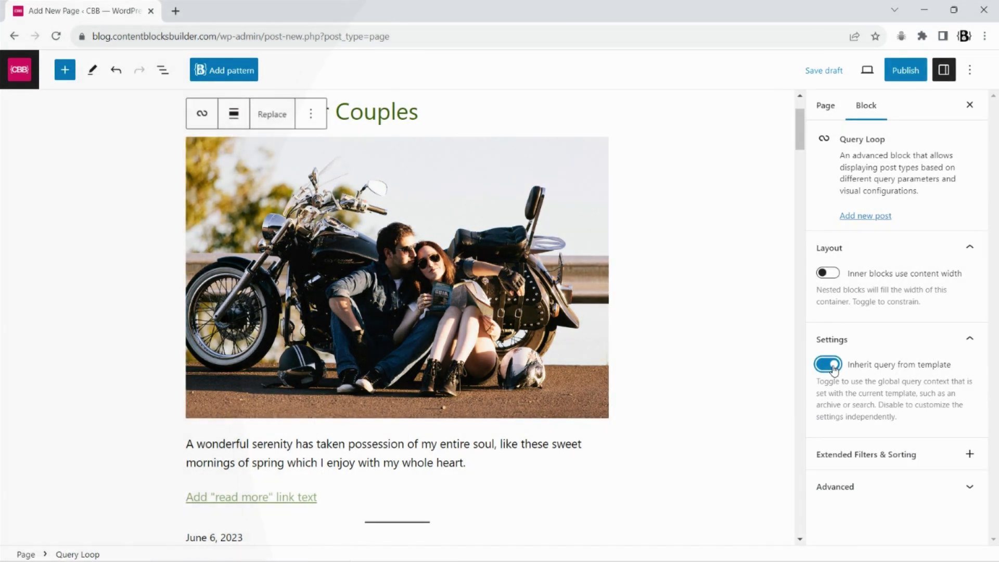
- Turn off 'Inherit query from template' and set Items per page to 12
left_click(831, 366)
scroll(971, 426, "down", 5)
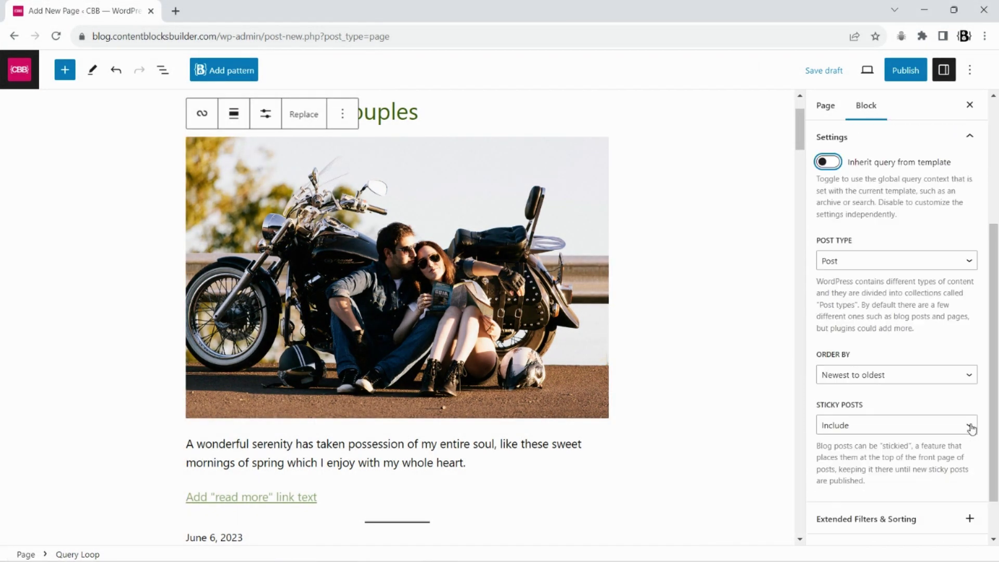
scroll(970, 426, "up", 5)
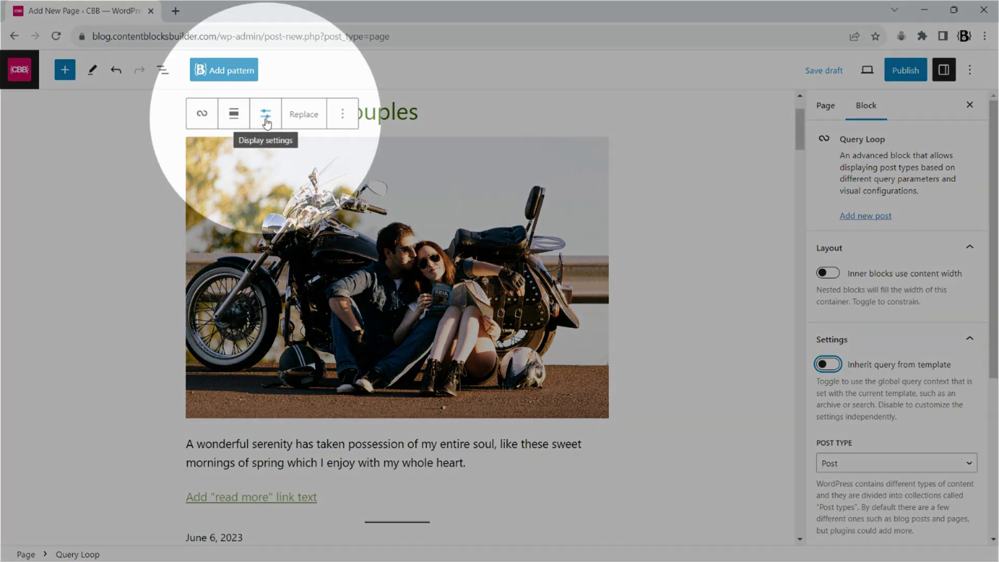
left_click(265, 118)
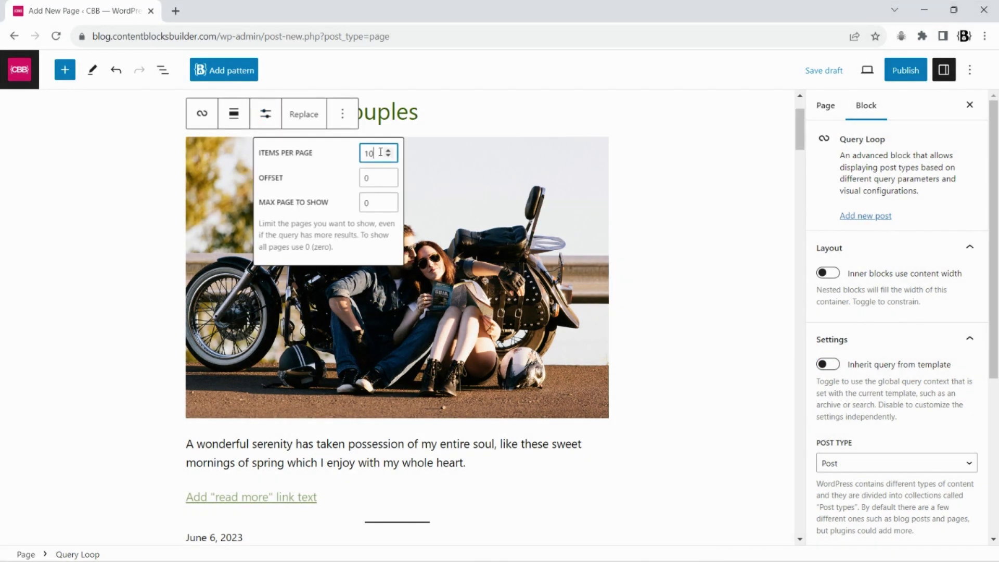
key("Up")
key("Up")
- Publish the Blog page
left_click(891, 77)
left_click(858, 70)
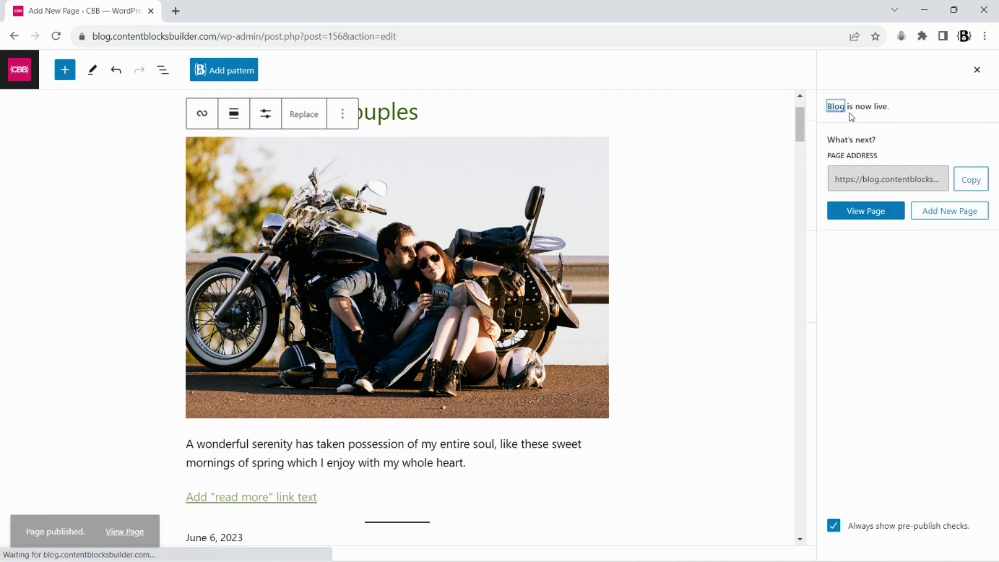
left_click(972, 72)
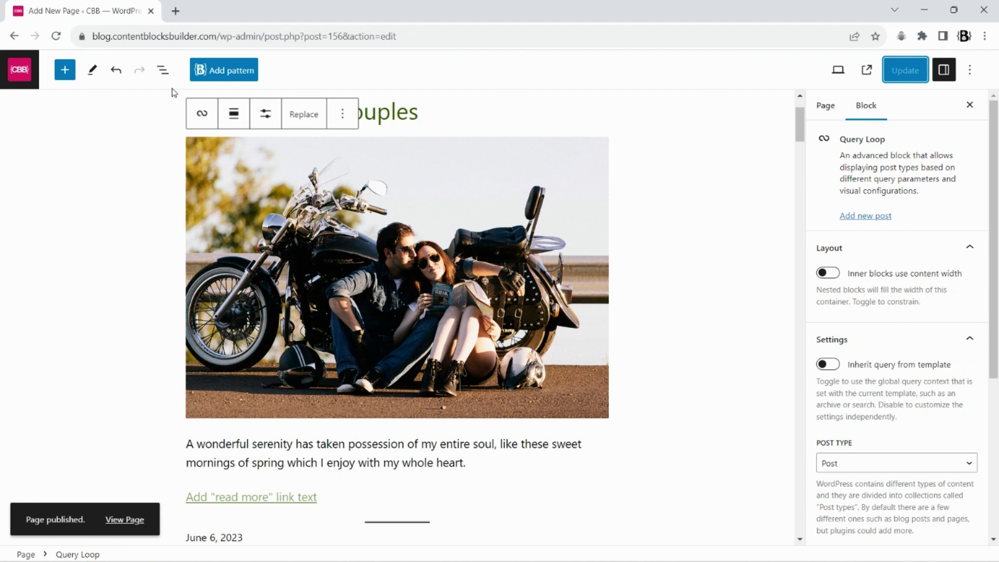
- Open the Site Editor's Styles in a new tab for editing the site design
right_click(26, 76)
left_click(27, 80)
left_click(203, 6)
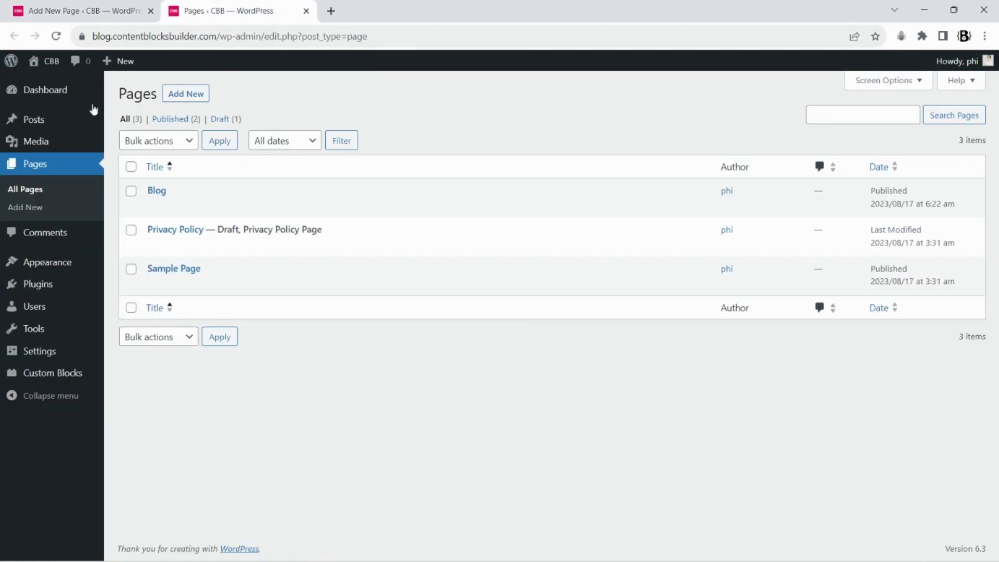
mouse_move(99, 262)
left_click(126, 281)
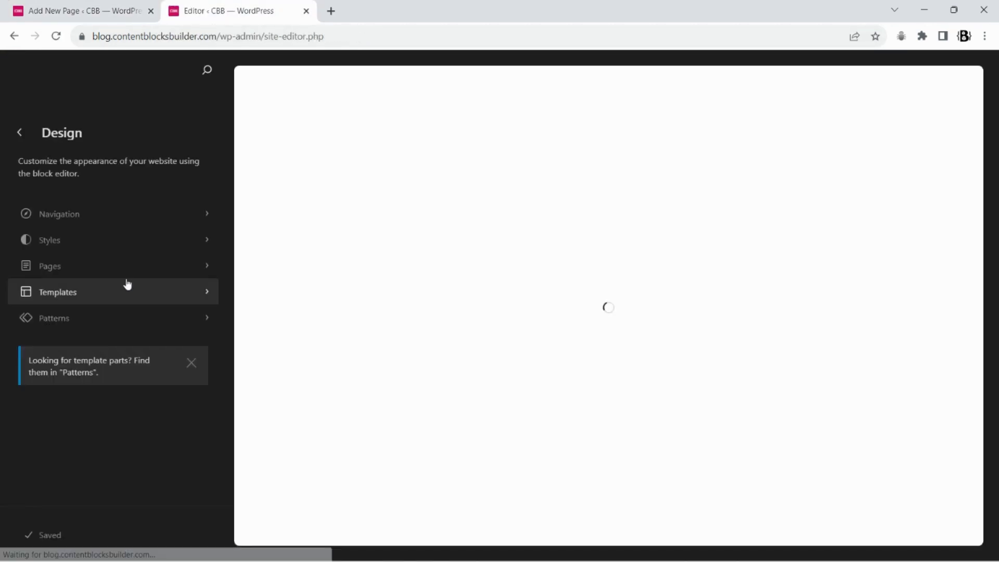
left_click(204, 242)
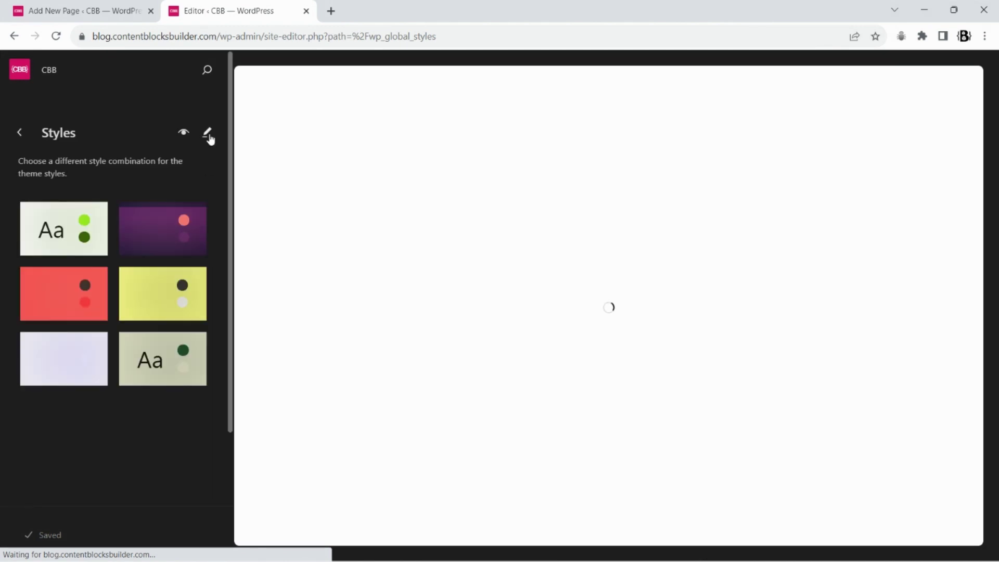
left_click(209, 136)
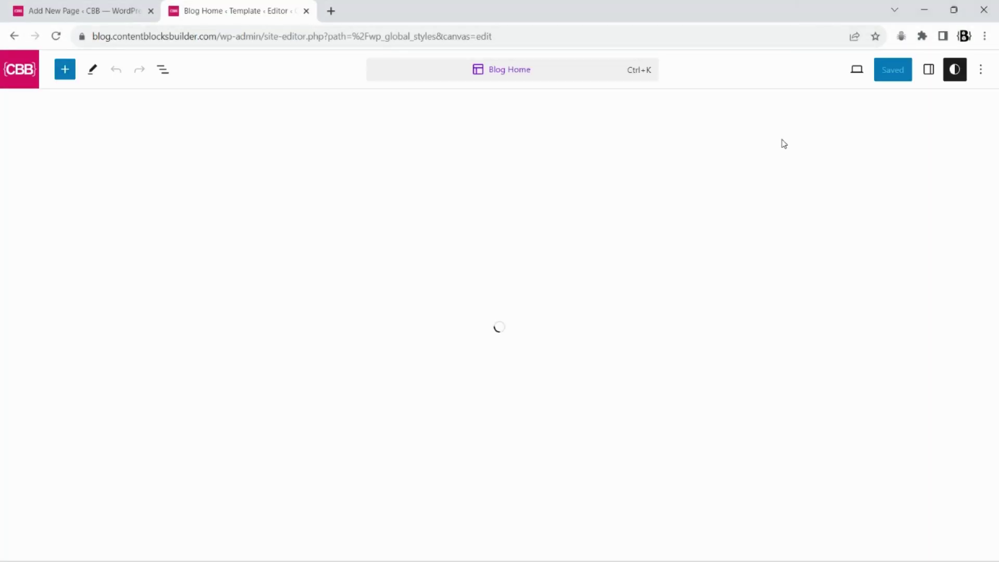
- Set the content width to 1000, save, and reload the Blog page editor
left_click(879, 352)
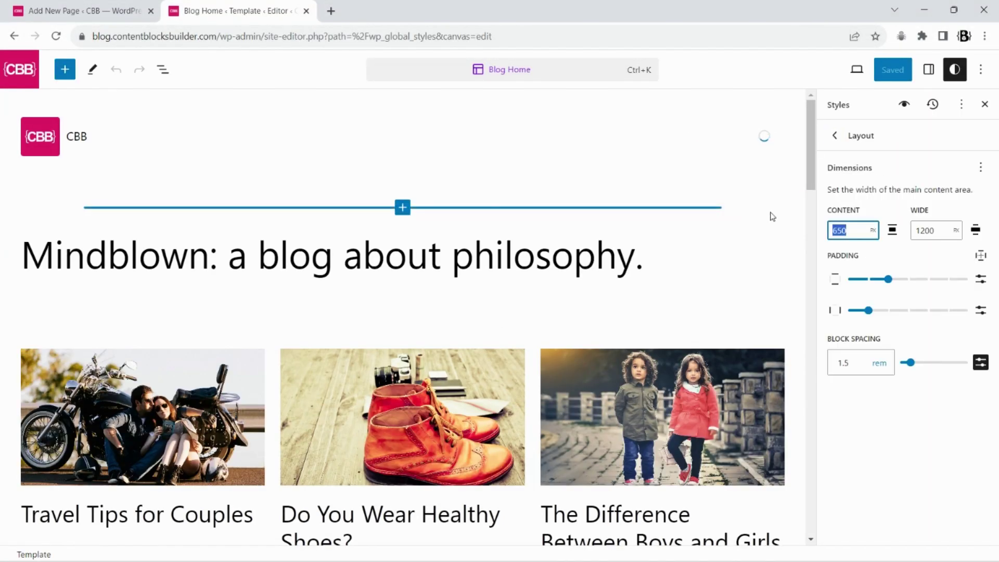
type("1000")
left_click(892, 70)
left_click(891, 73)
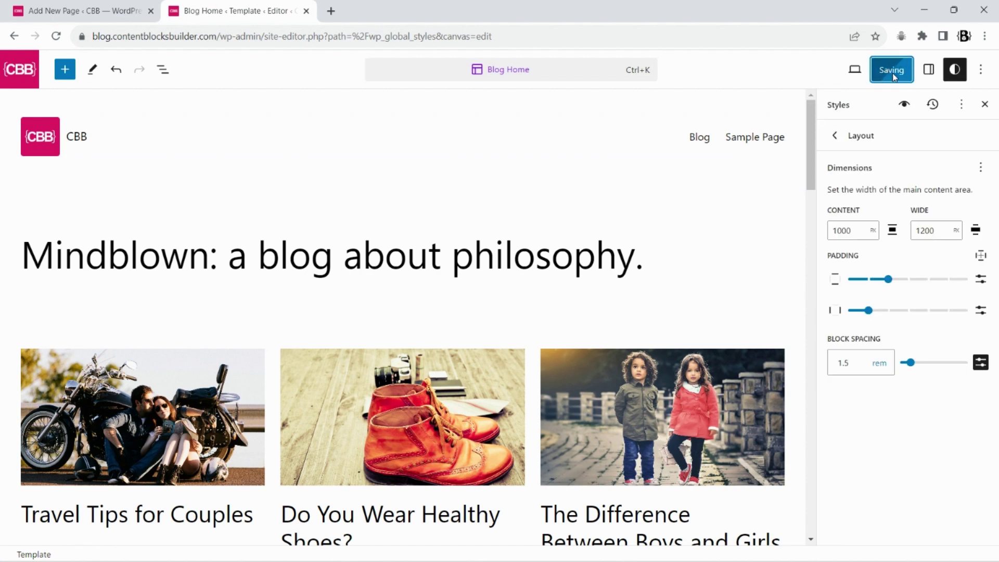
left_click(83, 10)
left_click(58, 36)
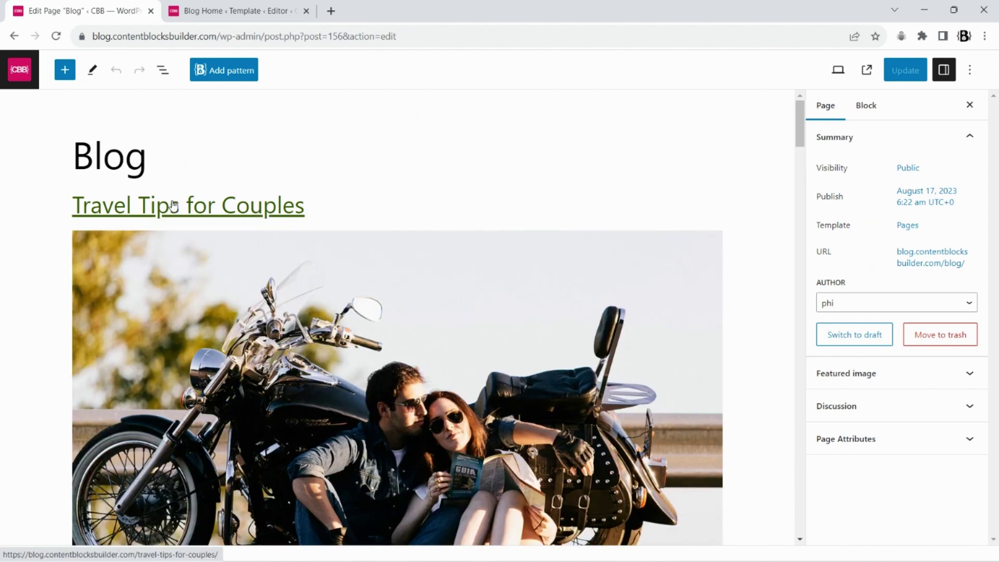
- Make the Post Template a responsive grid with three columns and gap 2 on desktop
left_click(97, 206)
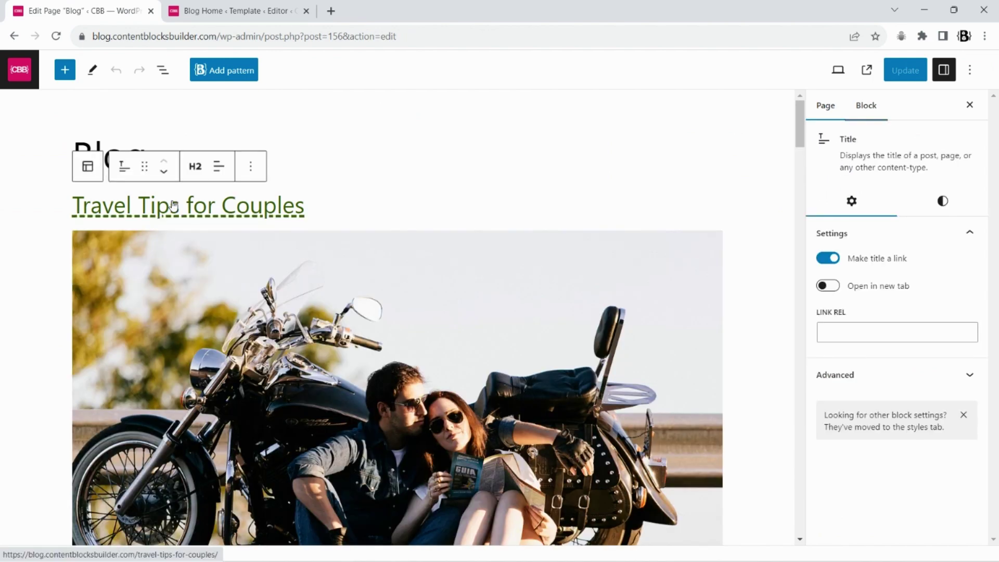
left_click(89, 174)
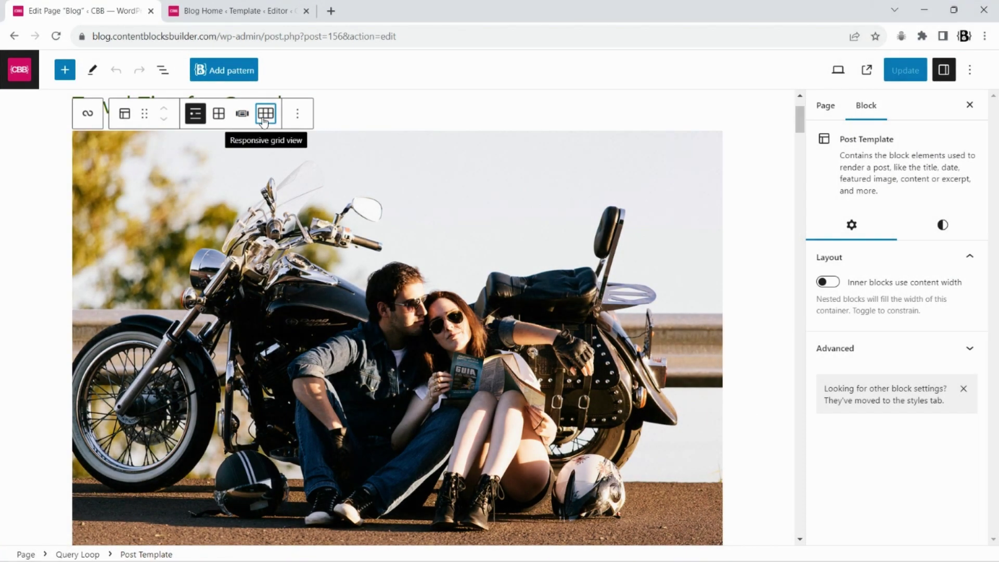
left_click(264, 116)
scroll(905, 368, "down", 6)
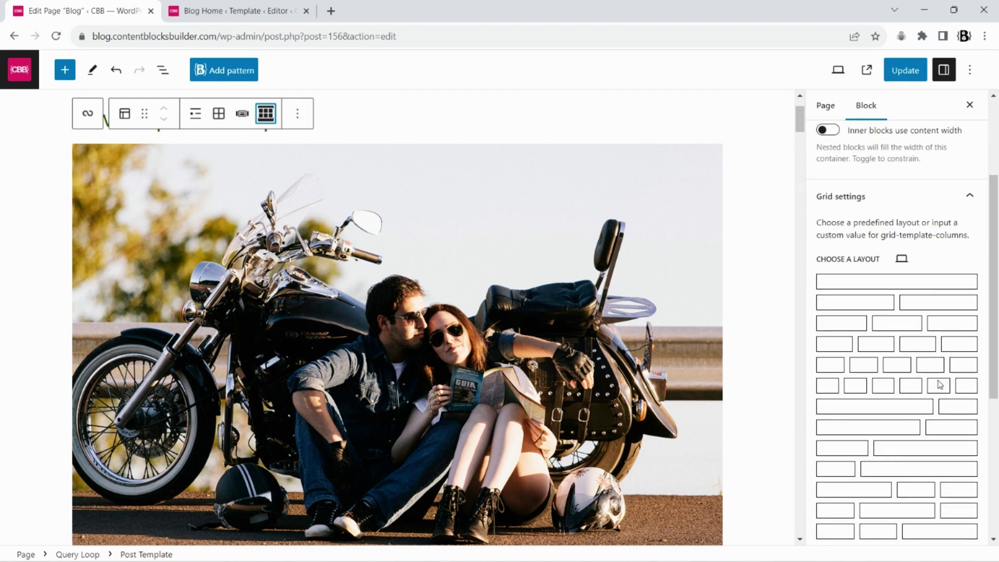
left_click(907, 178)
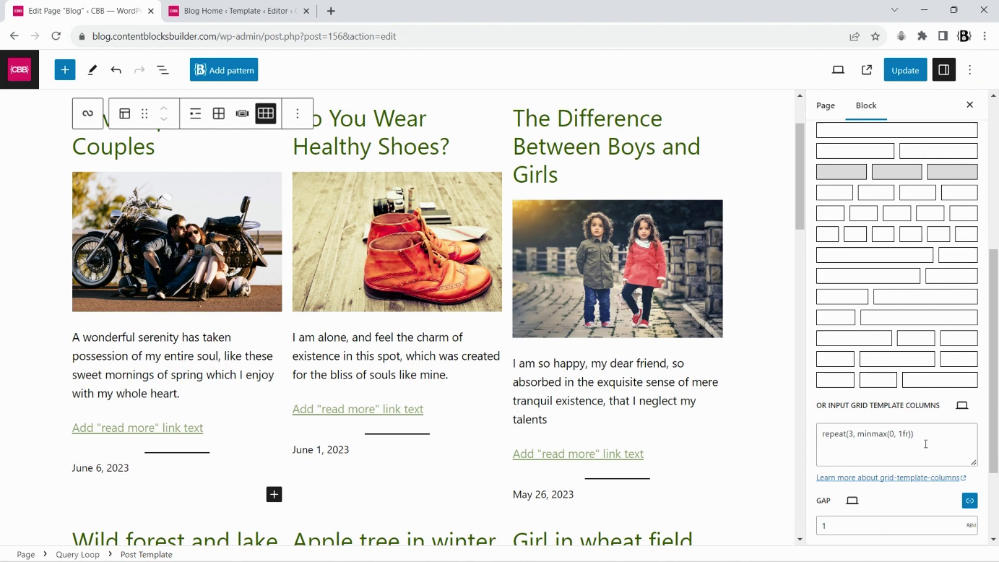
scroll(885, 421, "down", 3)
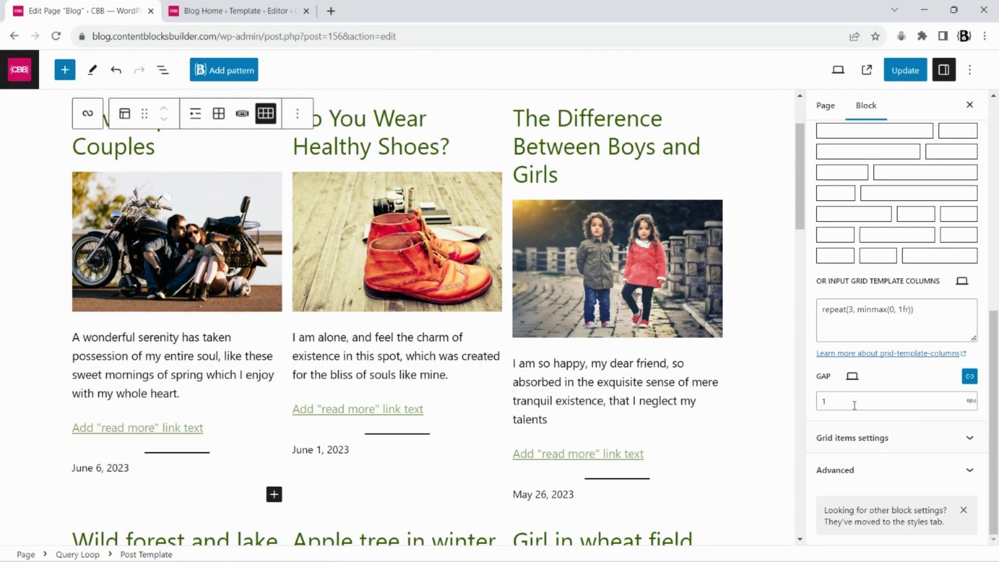
type("2")
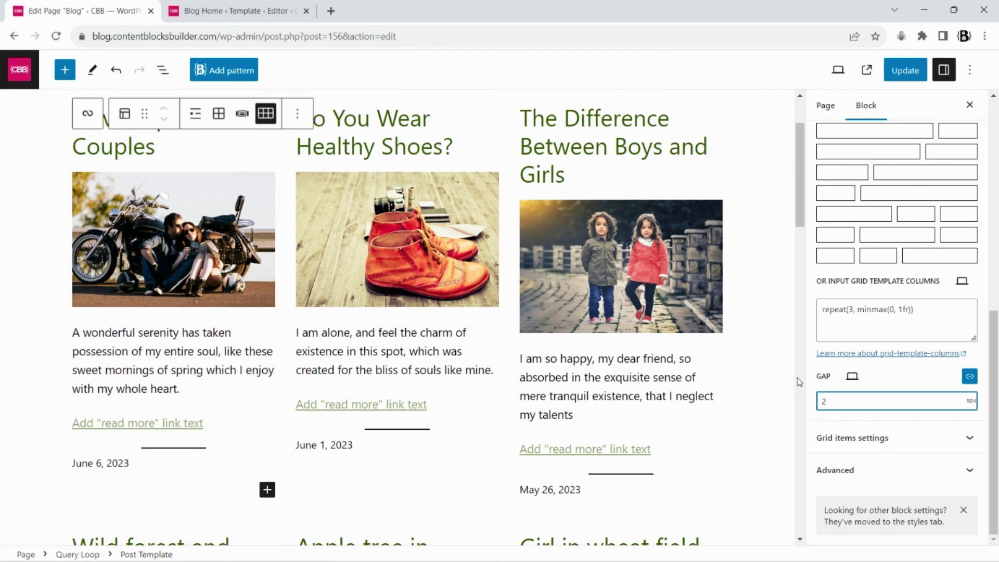
scroll(947, 335, "up", 3)
- Set two columns for tablet, then preview the grid at mobile size
left_click(905, 141)
left_click(909, 187)
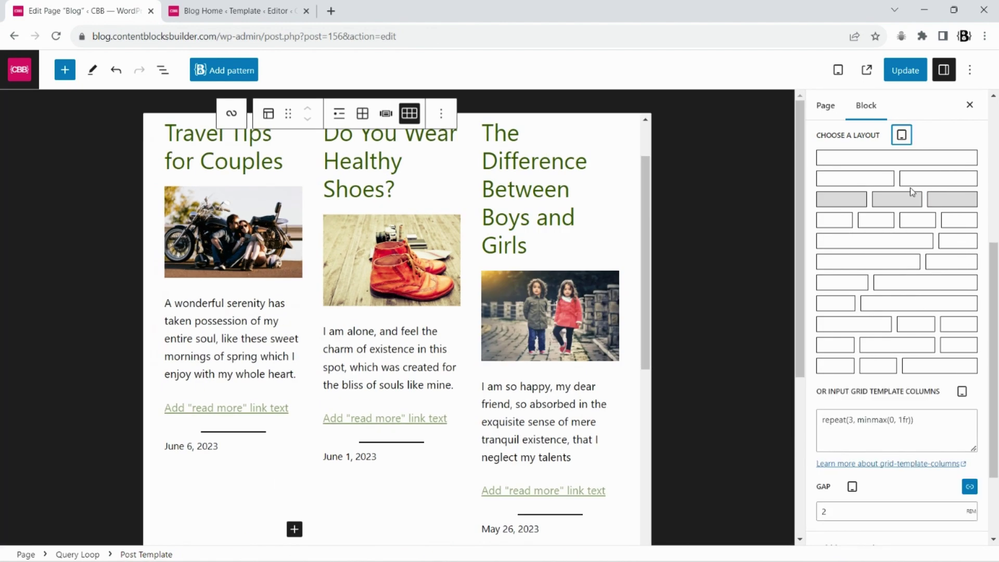
left_click(918, 178)
scroll(596, 268, "down", 10)
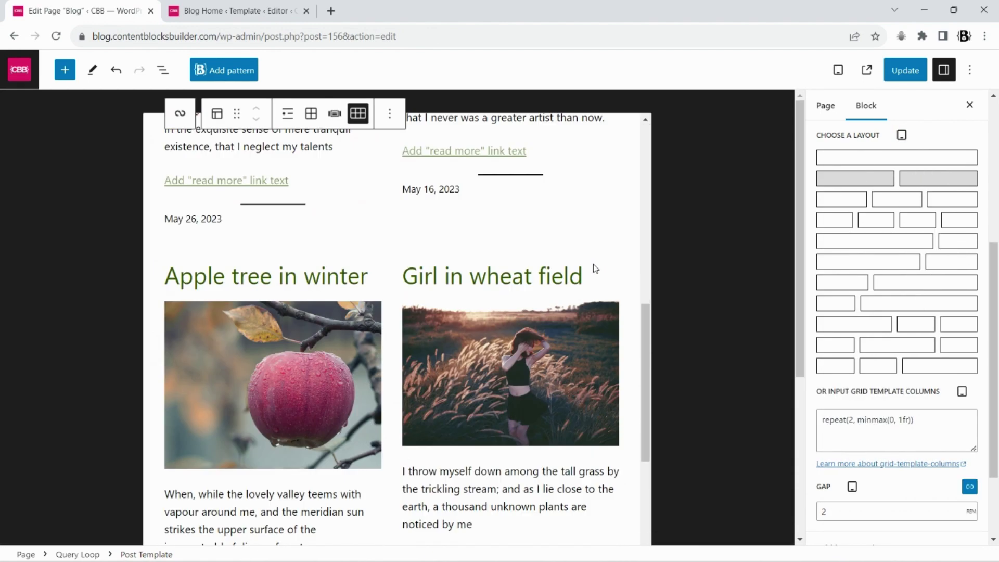
left_click(906, 136)
left_click(910, 208)
scroll(487, 264, "down", 6)
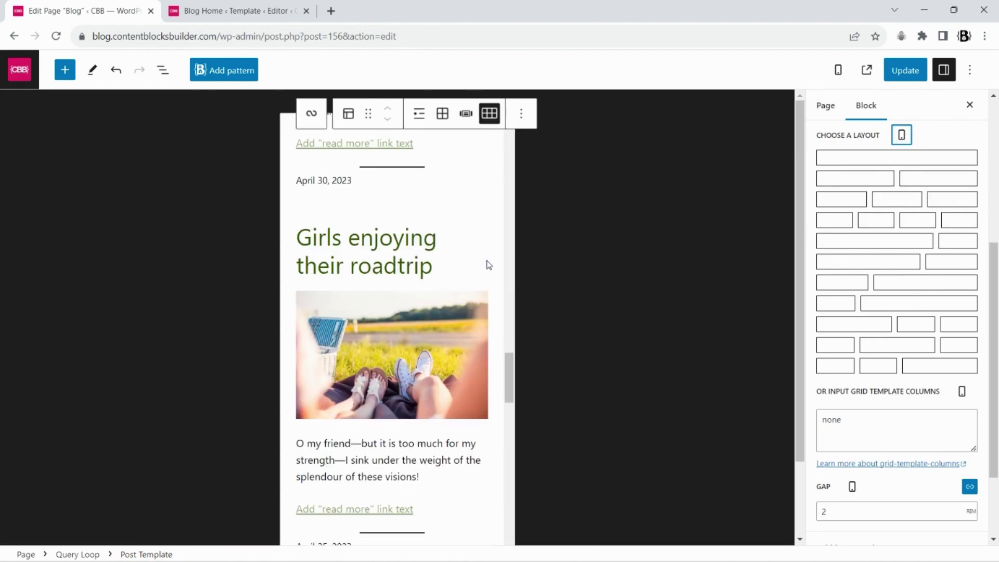
scroll(894, 291, "up", 3)
- Set the tablet gap to 1.5 and return to the desktop preview
left_click(901, 285)
left_click(919, 346)
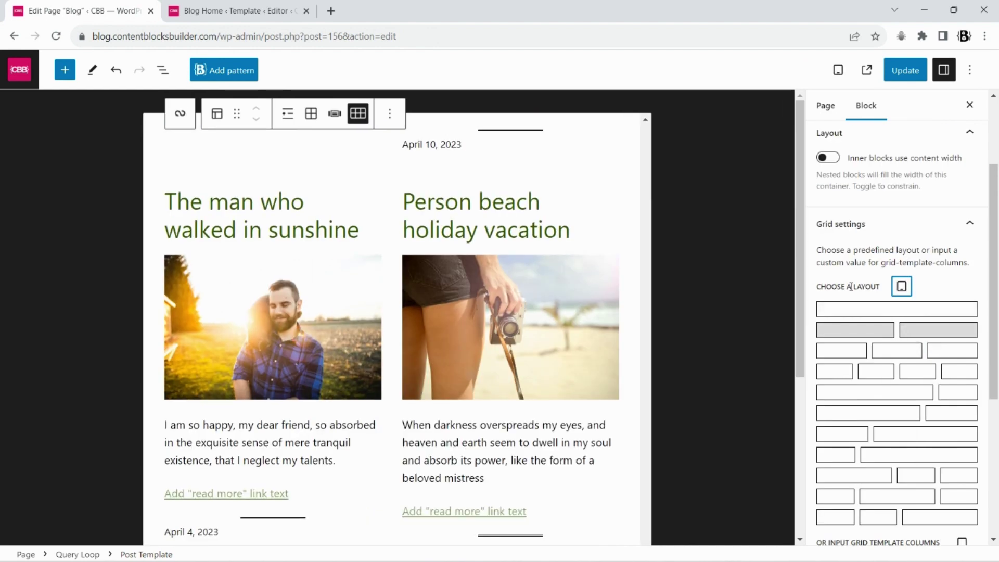
scroll(874, 380, "down", 5)
type("1.5")
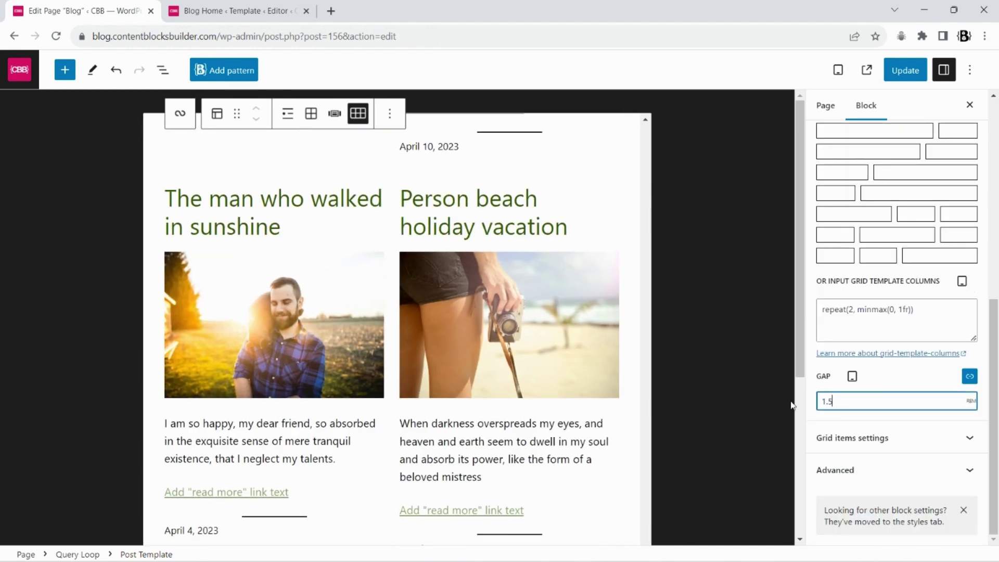
scroll(514, 354, "down", 10)
scroll(514, 354, "up", 3)
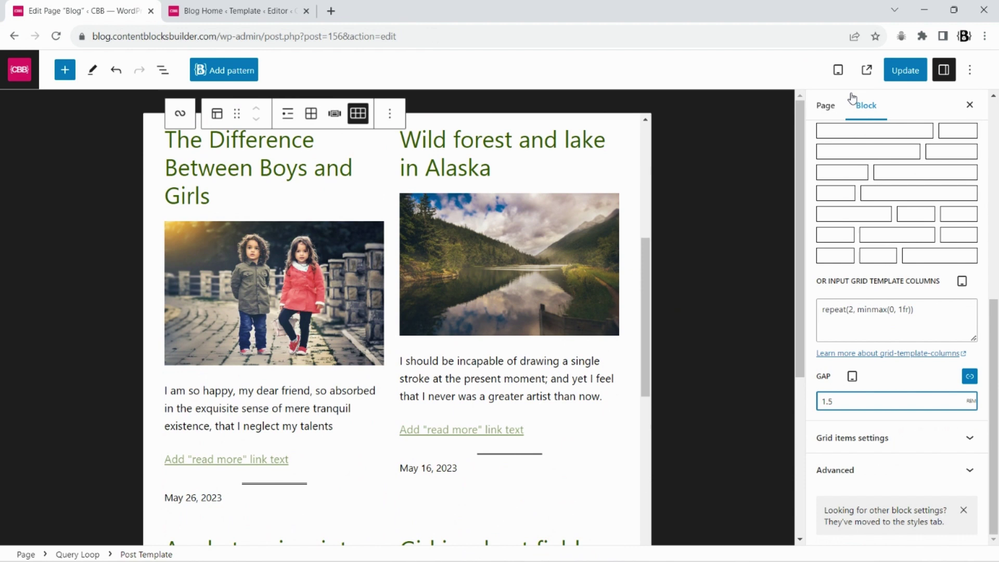
left_click(837, 70)
left_click(771, 108)
- Move the Featured Image above the title and crop it to 16:9
left_click(162, 73)
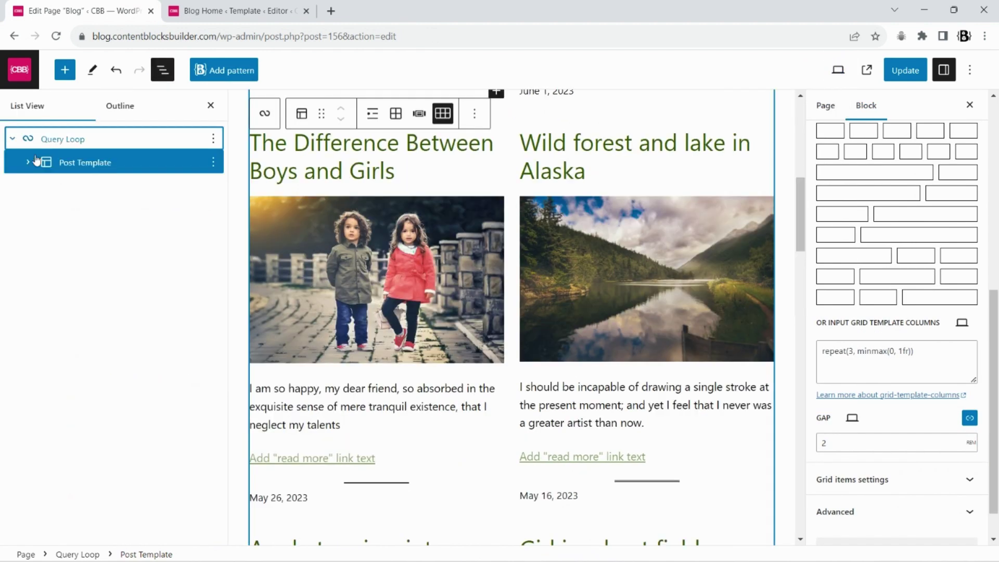
left_click(28, 162)
left_click(105, 210)
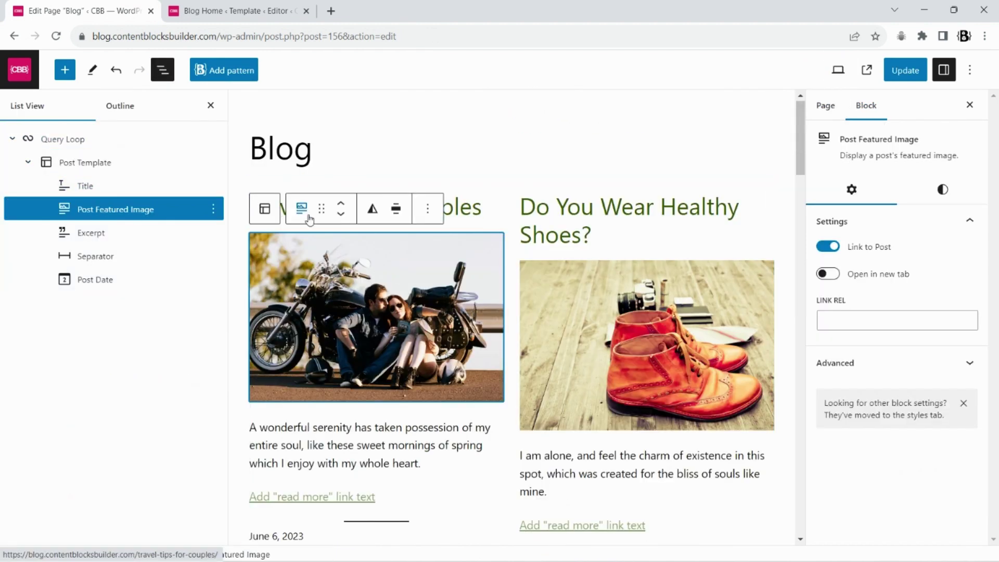
left_click(341, 204)
left_click(943, 189)
scroll(939, 344, "down", 5)
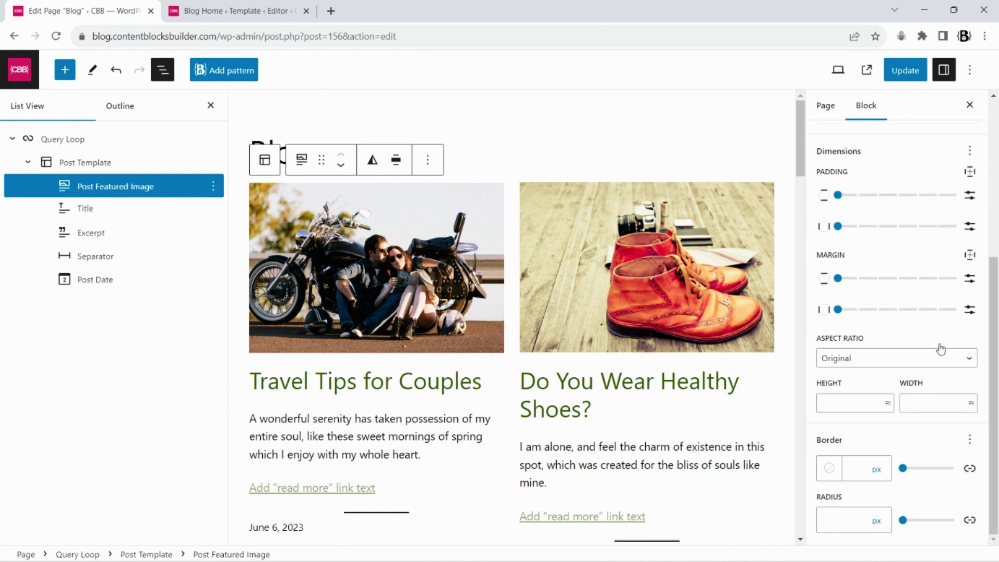
left_click(891, 356)
left_click(861, 397)
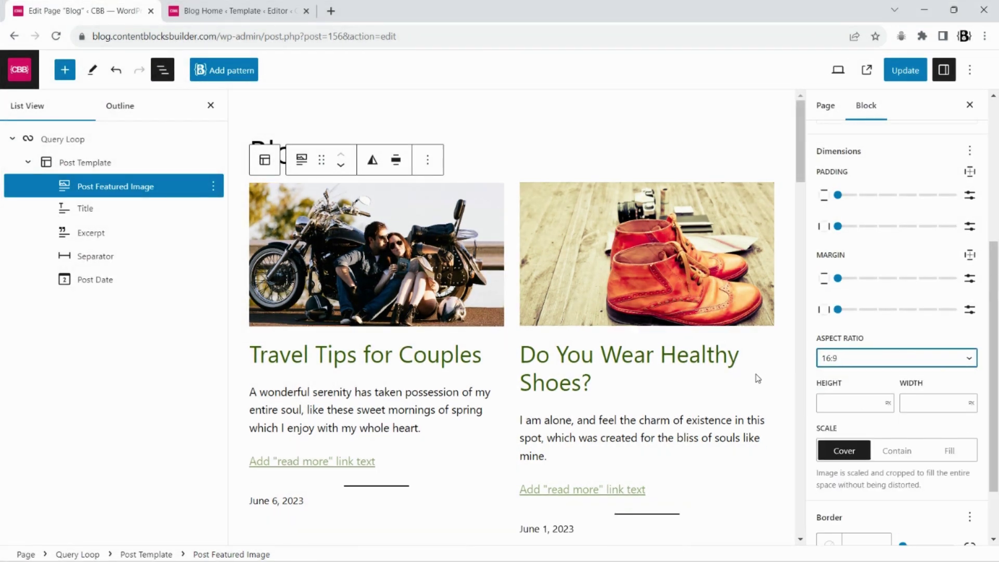
- Set post titles to large size with a bottom-only margin
left_click(115, 210)
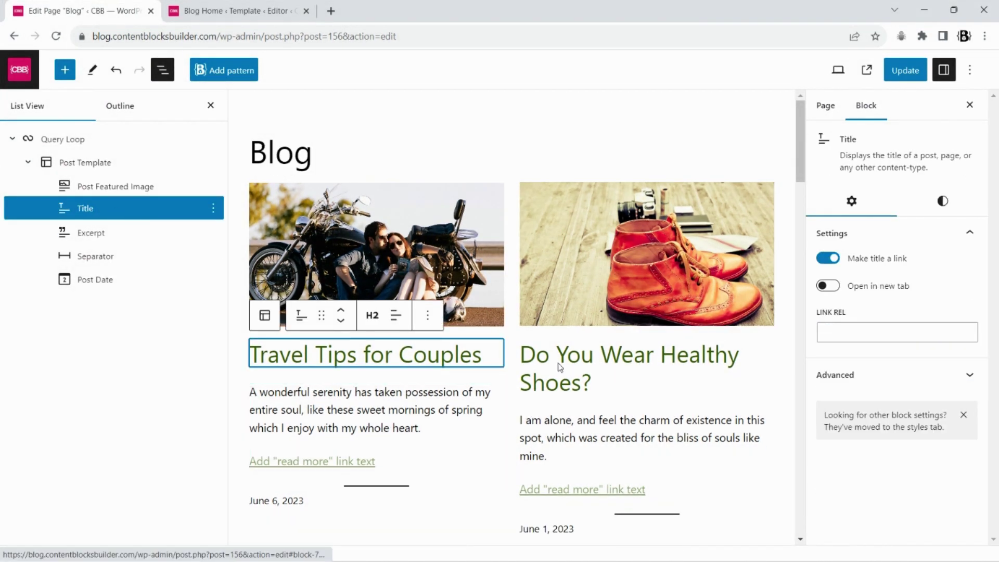
left_click(941, 203)
left_click(897, 401)
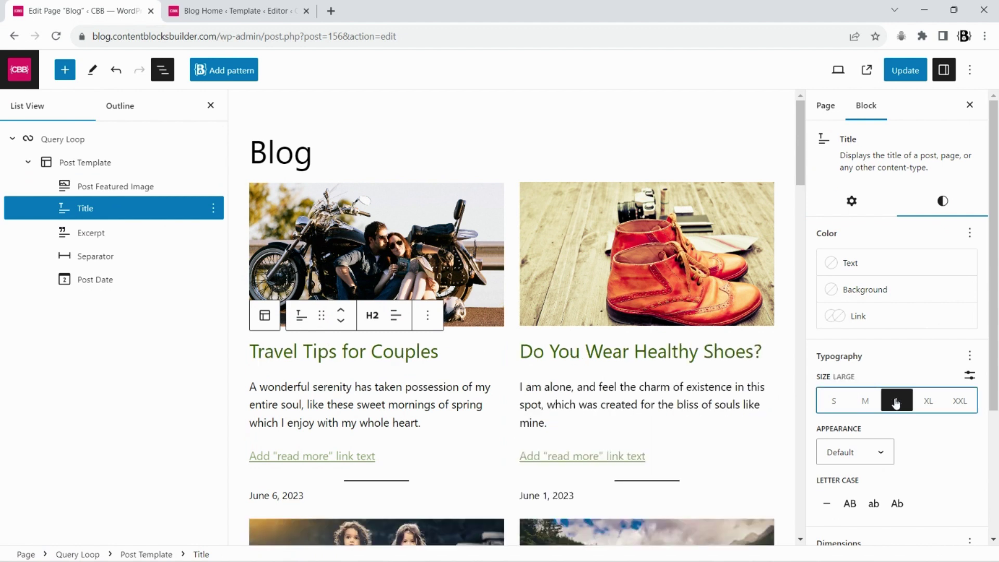
scroll(967, 348, "down", 3)
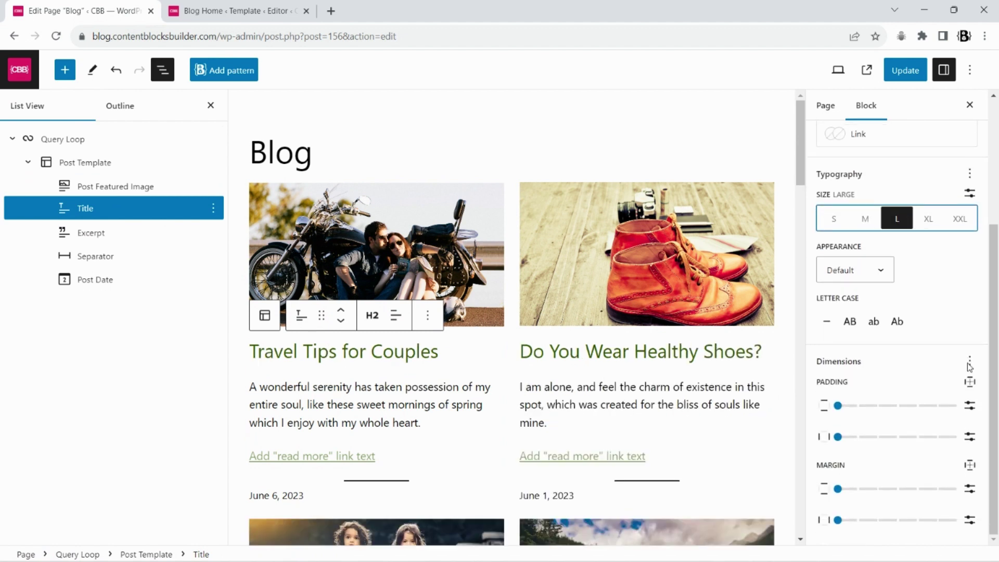
left_click(970, 466)
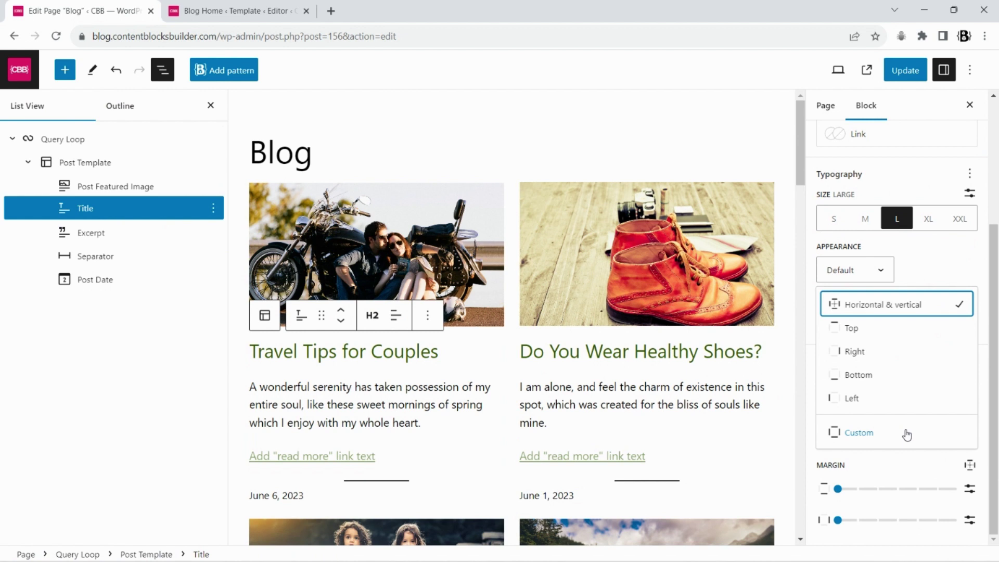
left_click(861, 376)
scroll(853, 510, "down", 1)
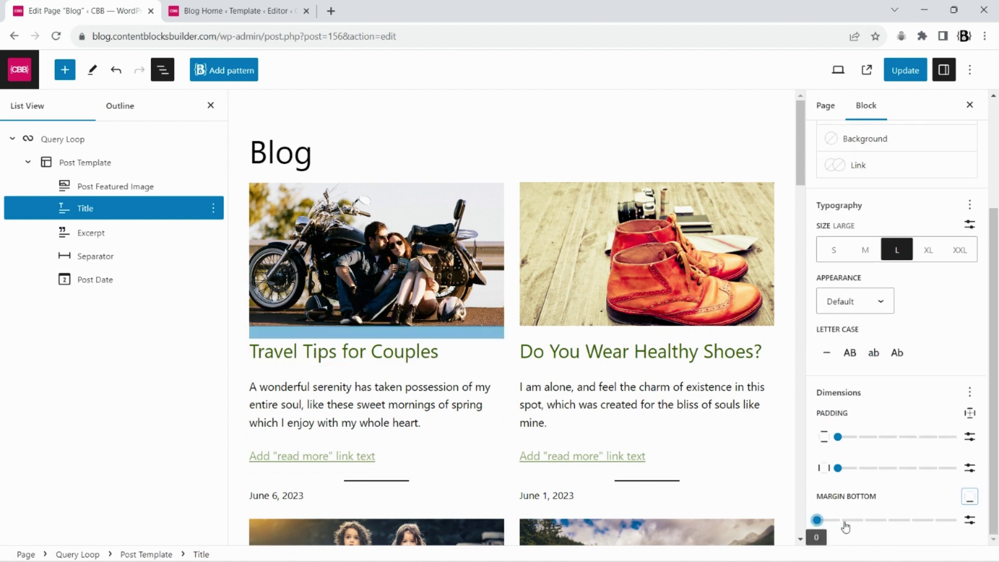
- Delete the Separator and move the Post Date above the excerpt
left_click(103, 242)
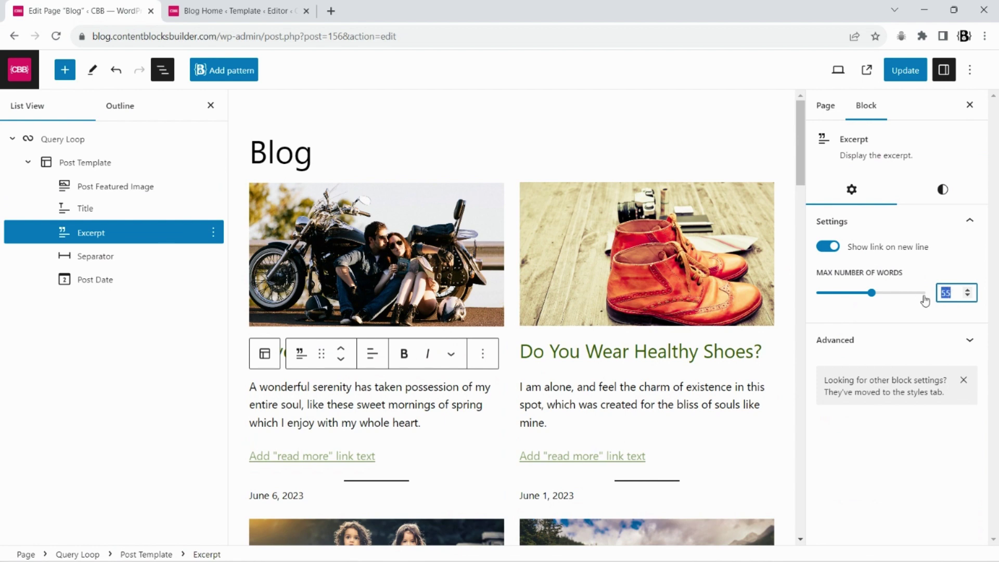
right_click(111, 256)
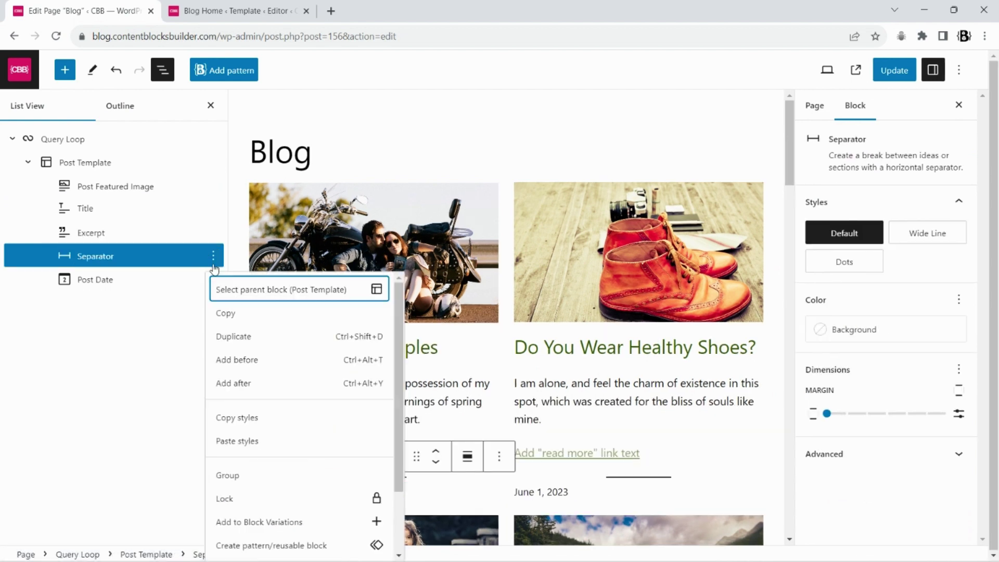
scroll(256, 520, "down", 3)
left_click(256, 538)
left_click(130, 259)
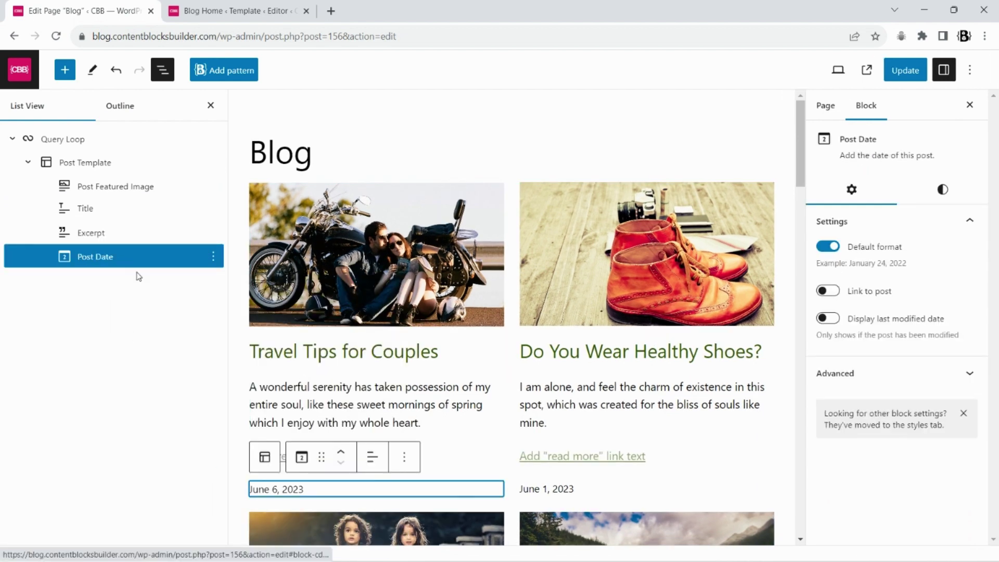
left_click(338, 452)
scroll(690, 406, "down", 5)
scroll(329, 349, "up", 3)
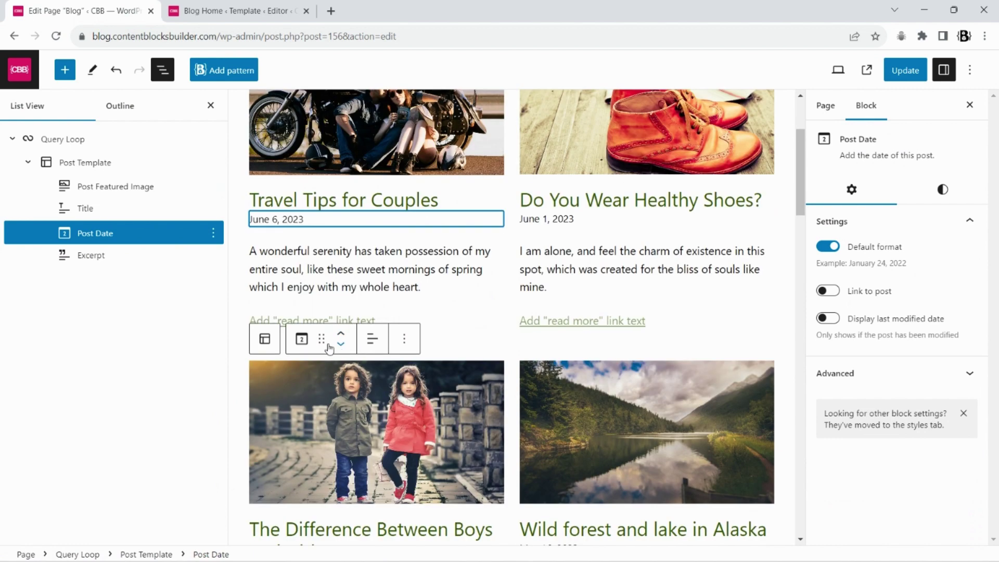
- Set the excerpt link text to 'Read more' and update the page
left_click(298, 314)
type("Read more")
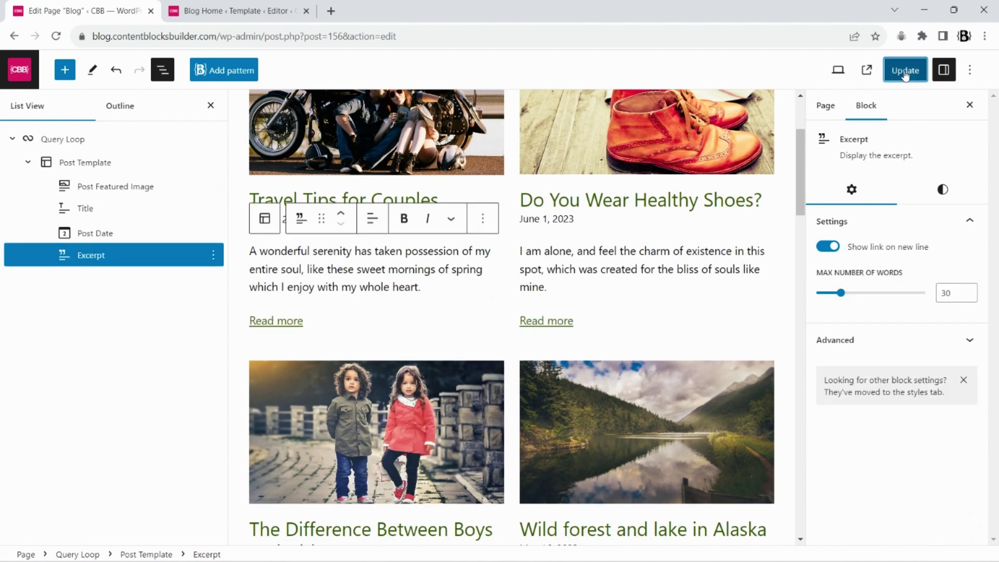
left_click(905, 73)
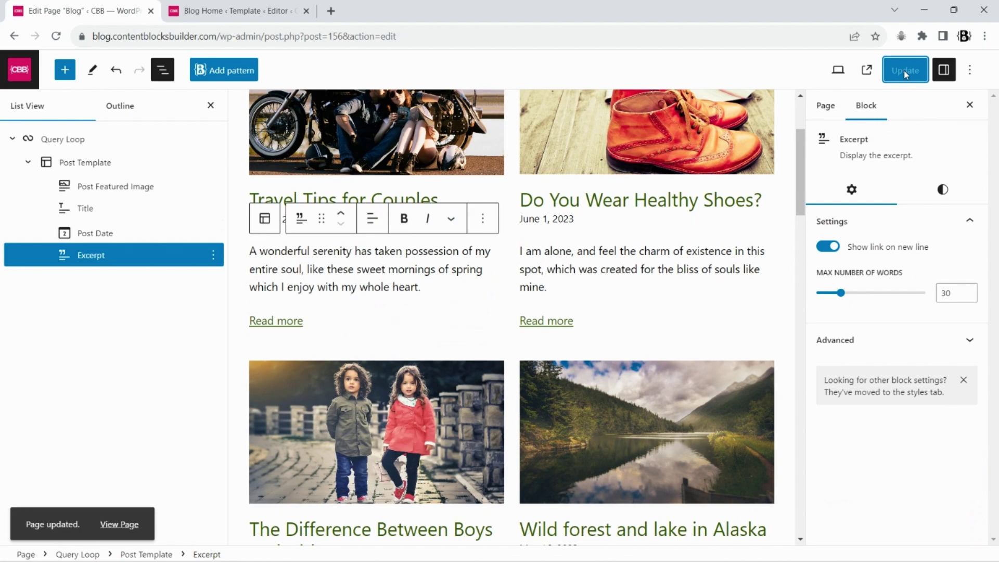
- View the live Blog page in a new tab
left_click(866, 70)
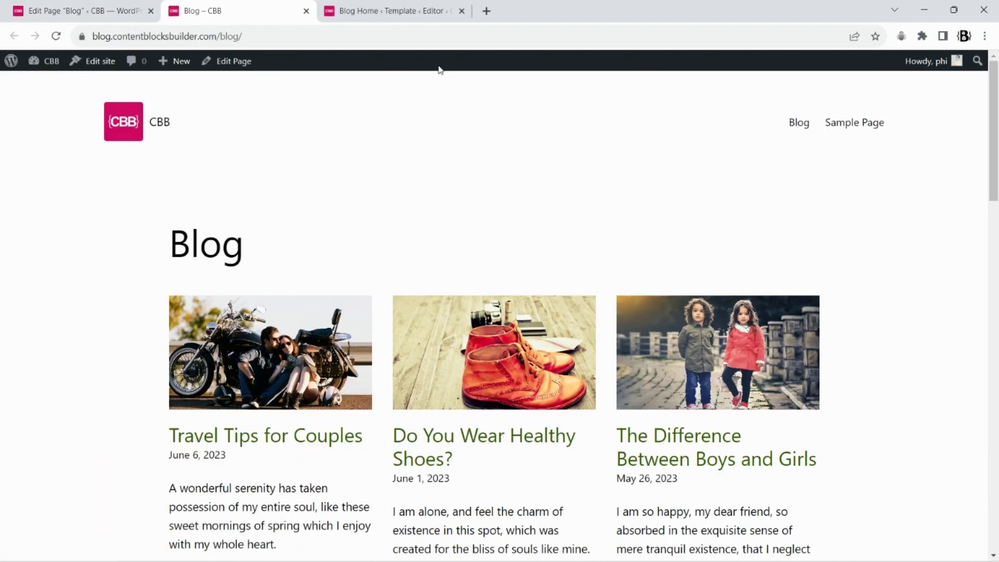
scroll(435, 58, "down", 20)
scroll(438, 59, "up", 20)
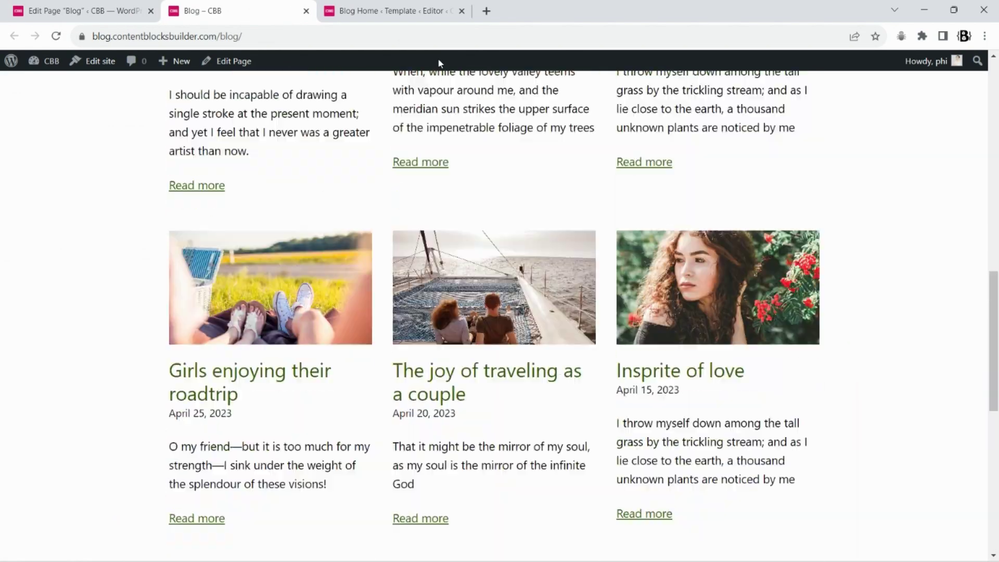
left_click(81, 11)
- Add a Pagination block after the Post Template via /pagination and update the page
left_click(30, 163)
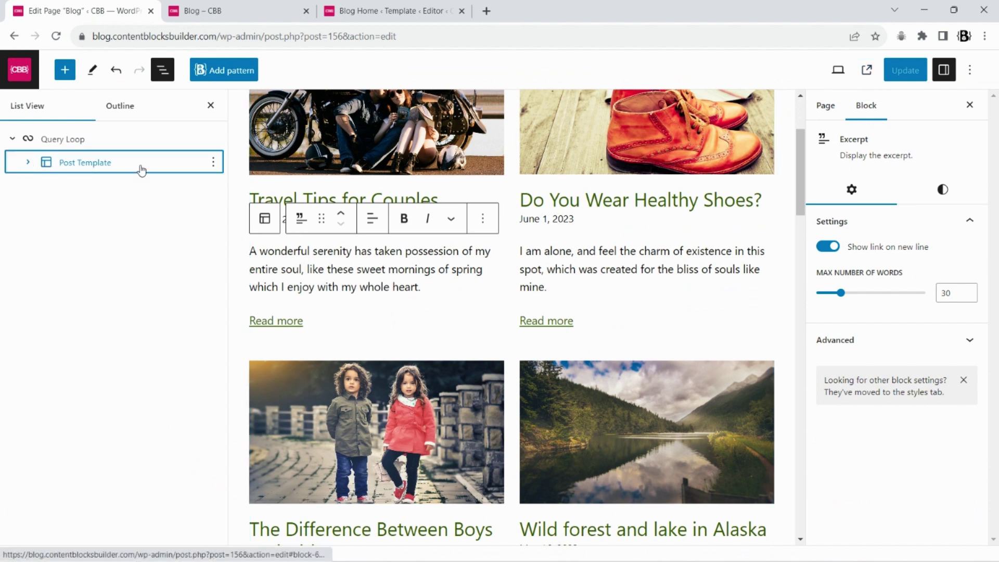
left_click(213, 162)
left_click(251, 288)
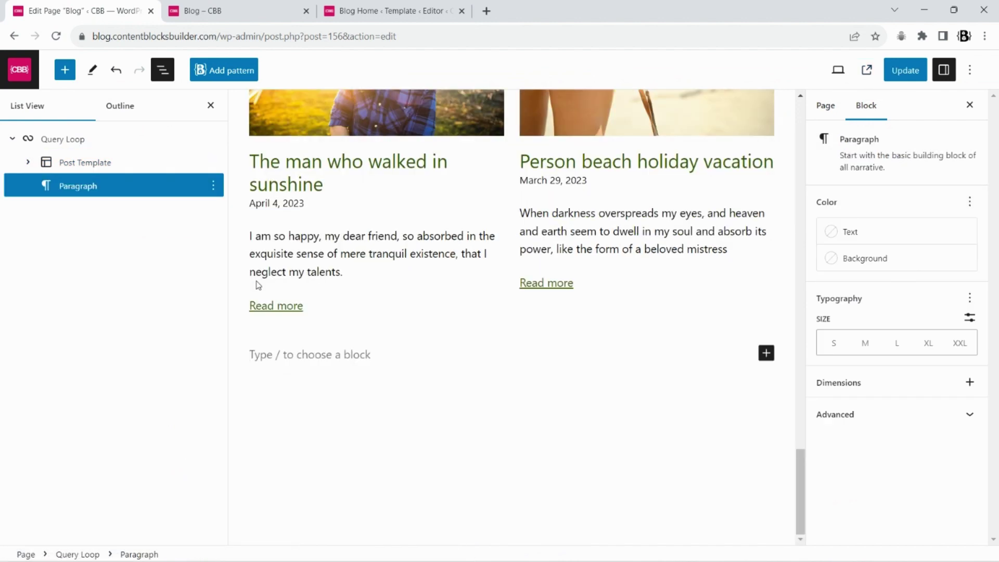
type("/pa")
key("Down")
key("Return")
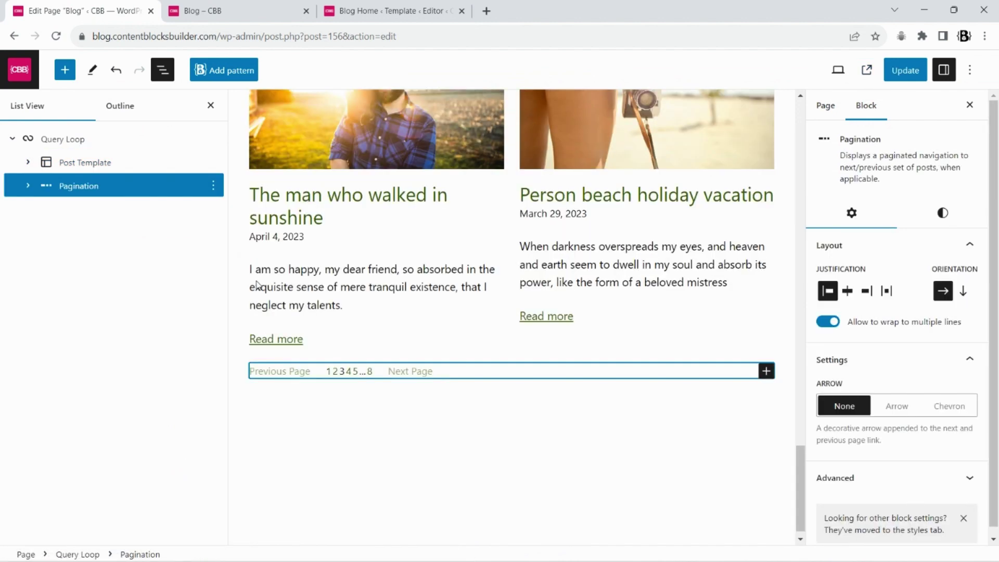
left_click(905, 69)
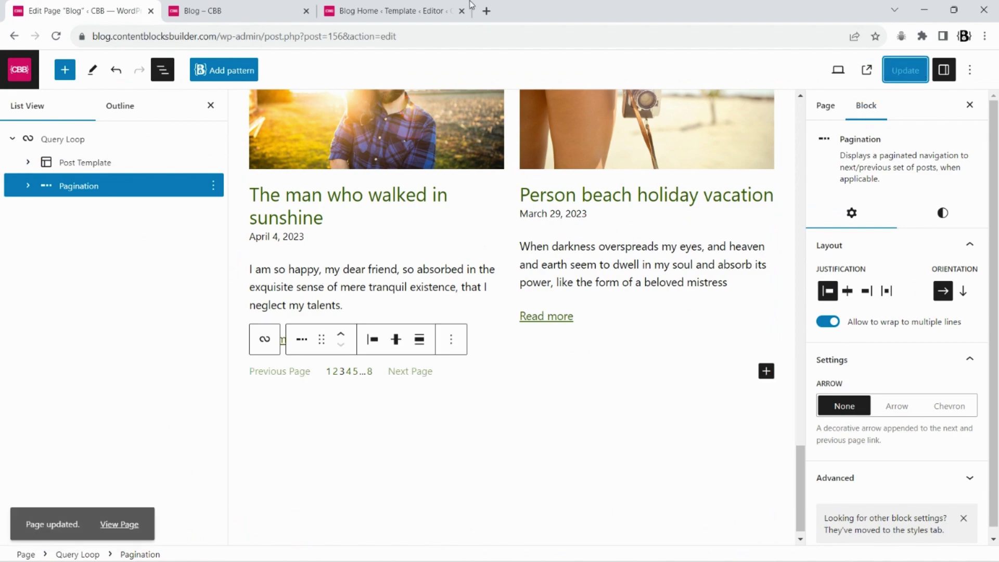
- Reload the live Blog page and check the Next Page pagination
left_click(396, 10)
left_click(244, 12)
key("F5")
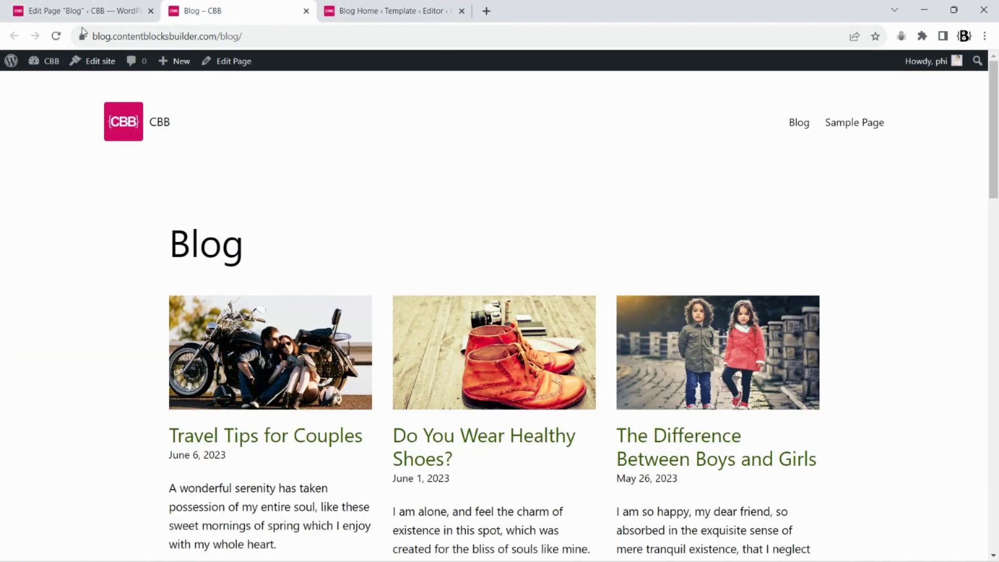
scroll(654, 290, "down", 18)
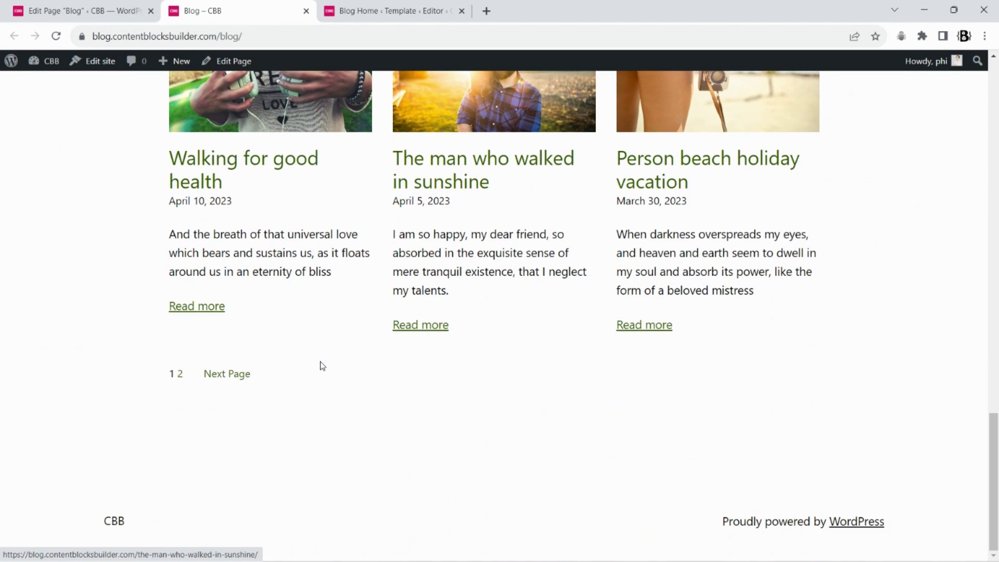
left_click(232, 374)
- Transform the Featured Image, Title, Date and Excerpt blocks into one Advanced group
left_click(65, 5)
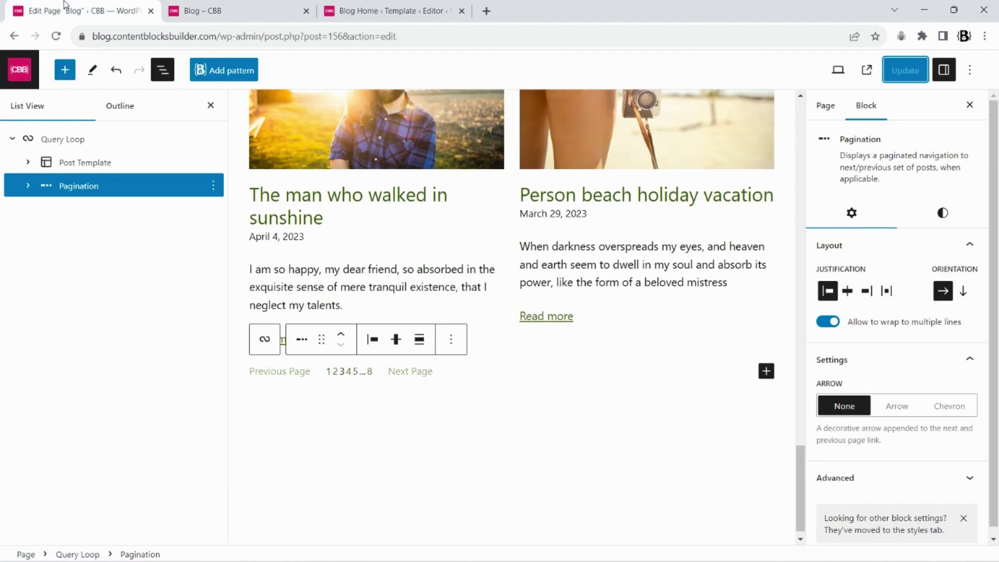
scroll(335, 240, "up", 15)
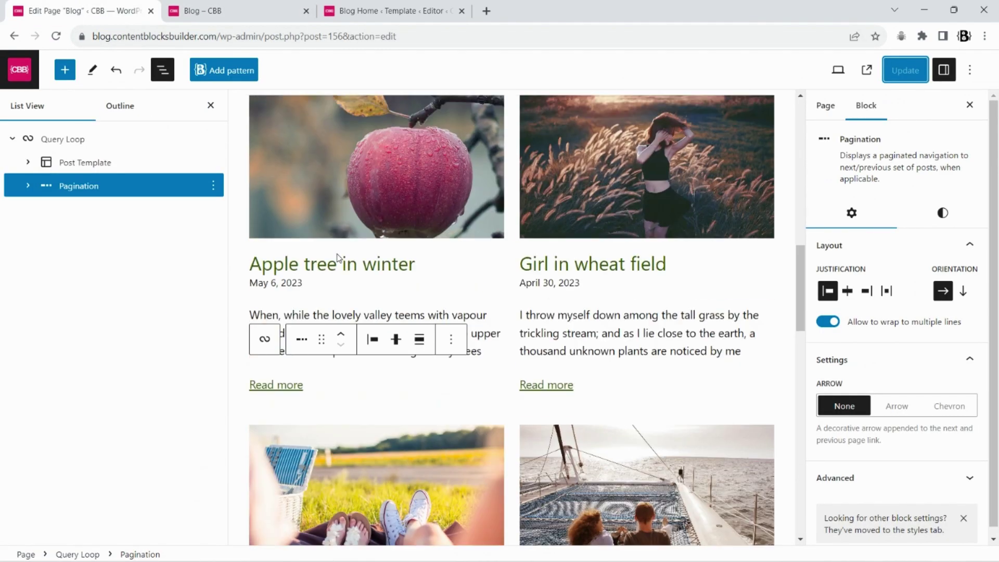
scroll(335, 253, "up", 5)
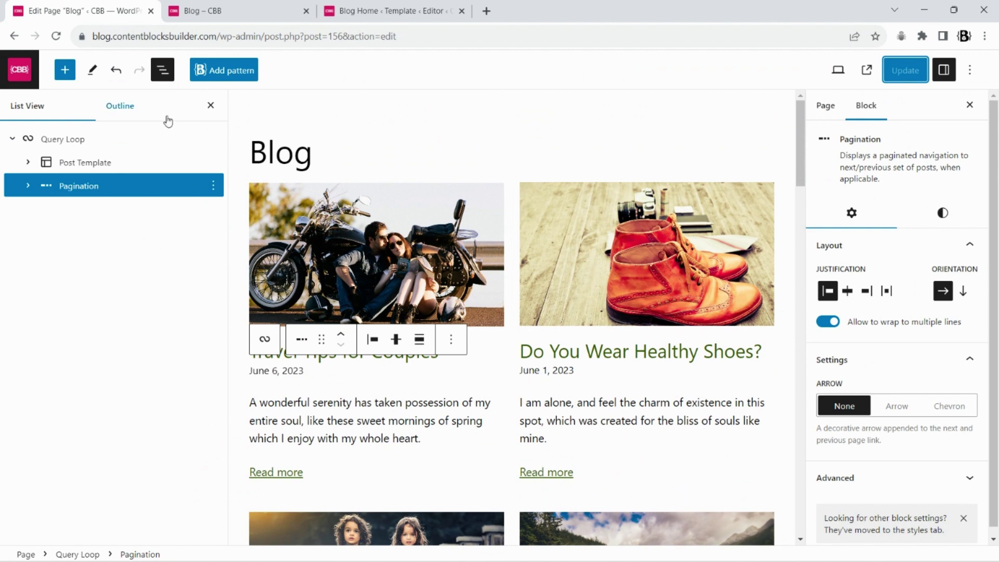
left_click(28, 163)
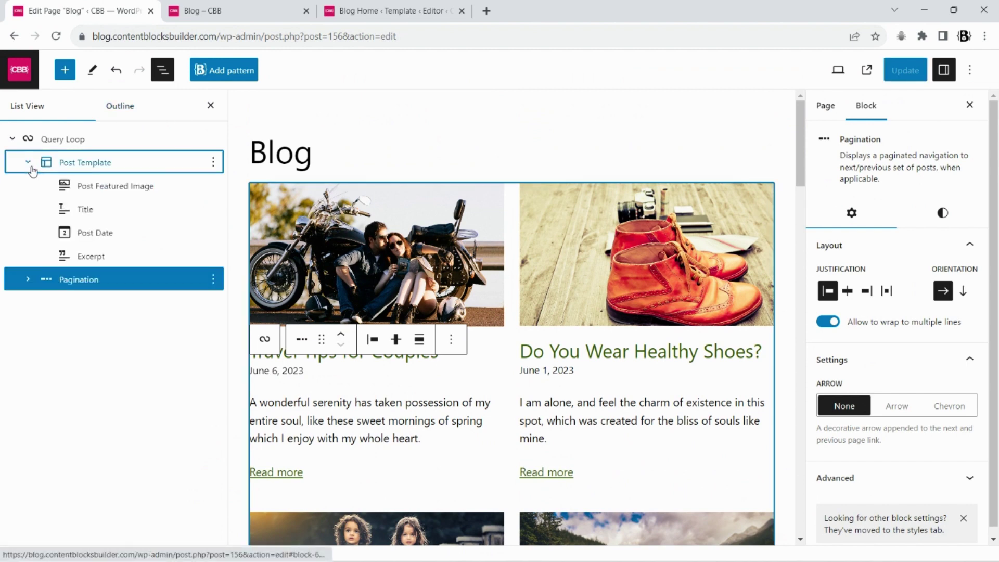
left_click(109, 191)
left_click(99, 257, "shift")
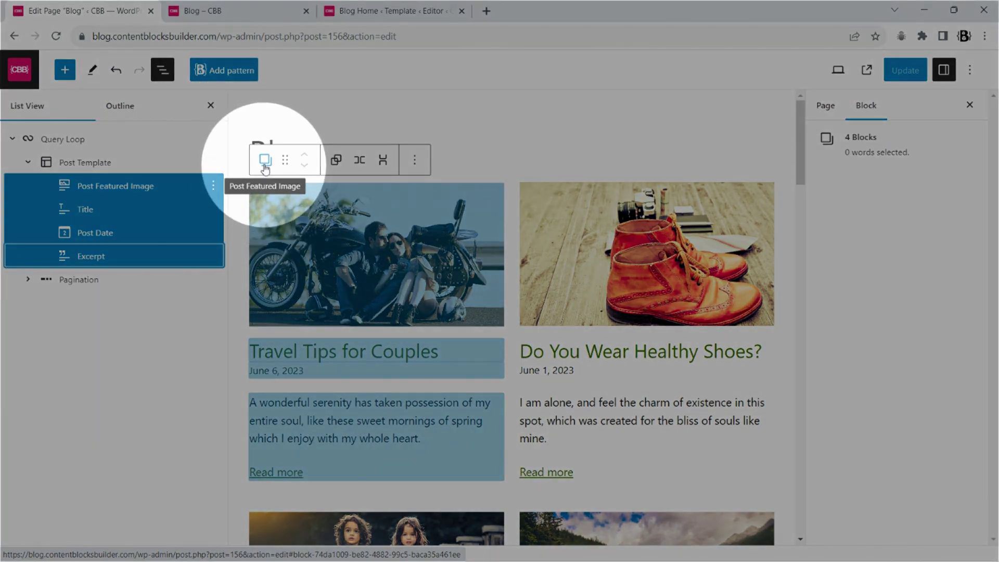
left_click(265, 161)
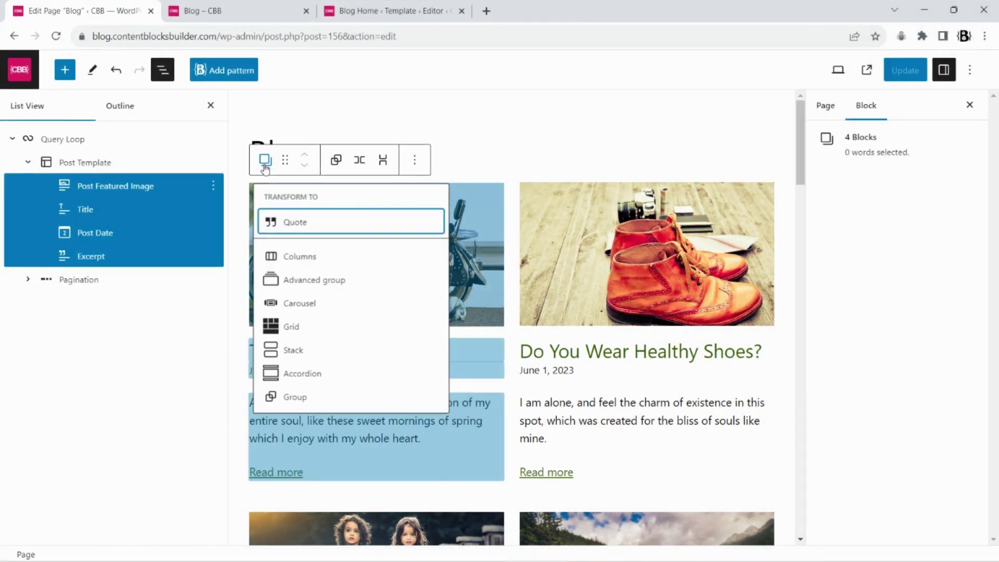
left_click(303, 280)
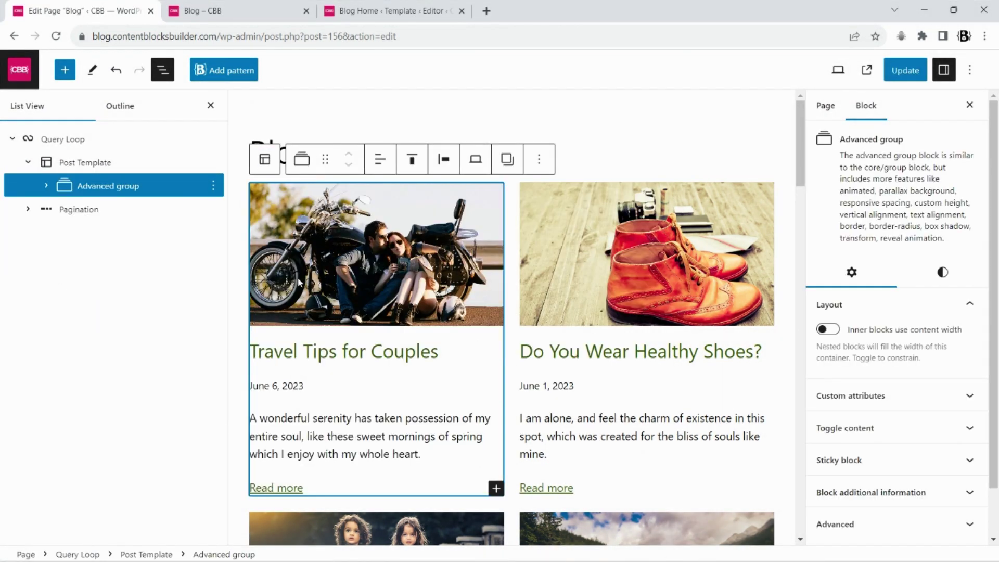
- Give the group the first custom box shadow preset (offset 0/6, blur 24)
left_click(940, 274)
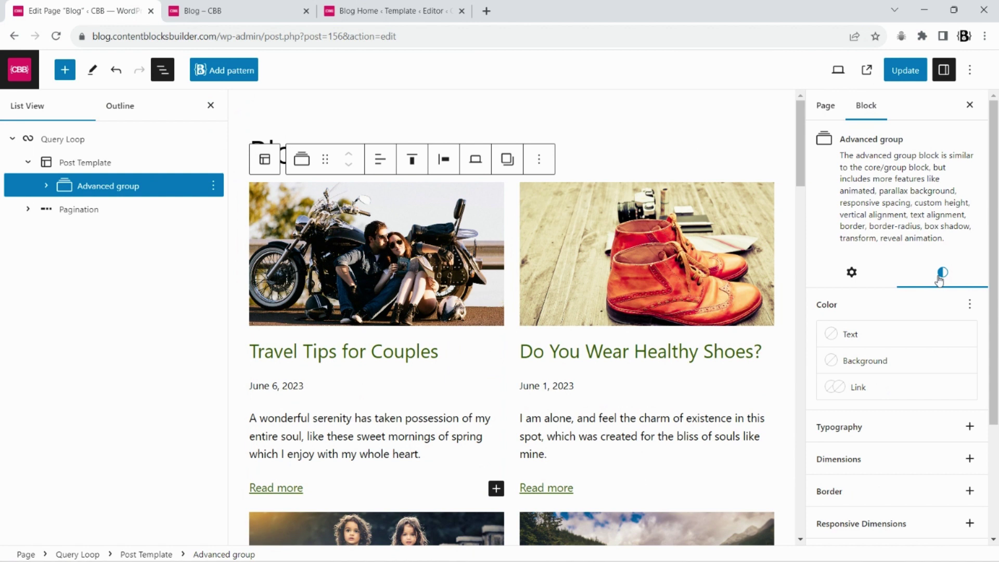
scroll(978, 353, "down", 3)
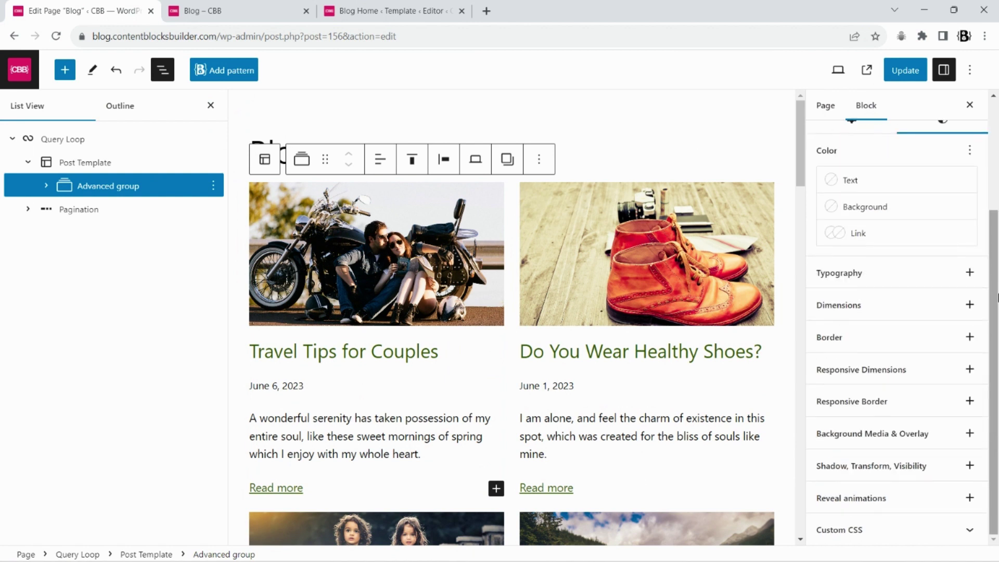
left_click(970, 466)
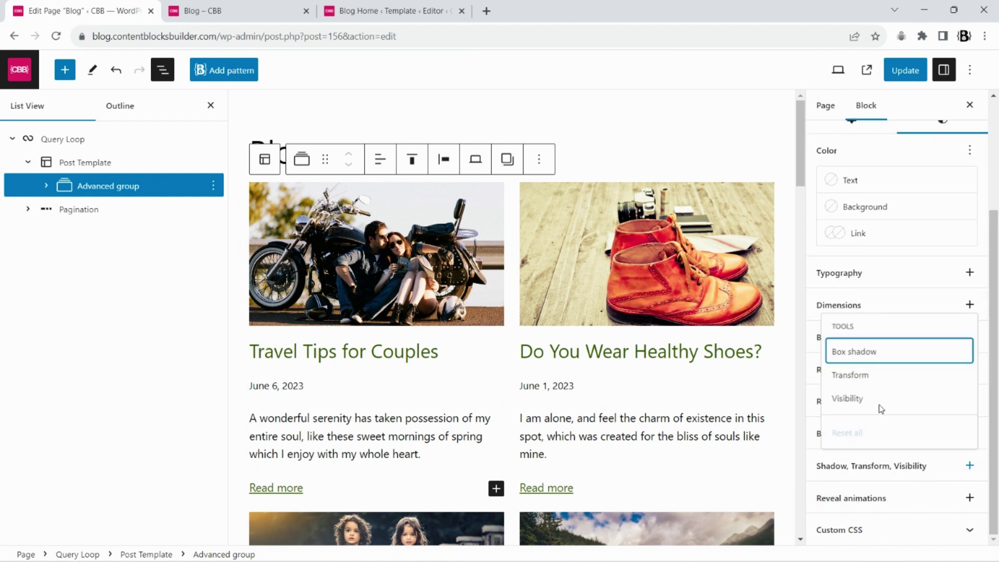
left_click(872, 357)
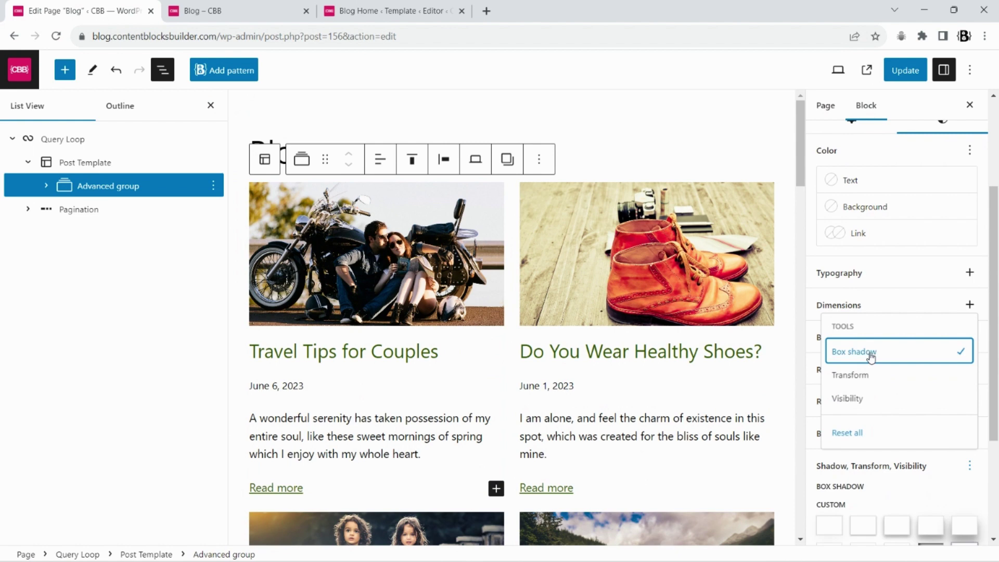
left_click(978, 381)
scroll(946, 411, "down", 5)
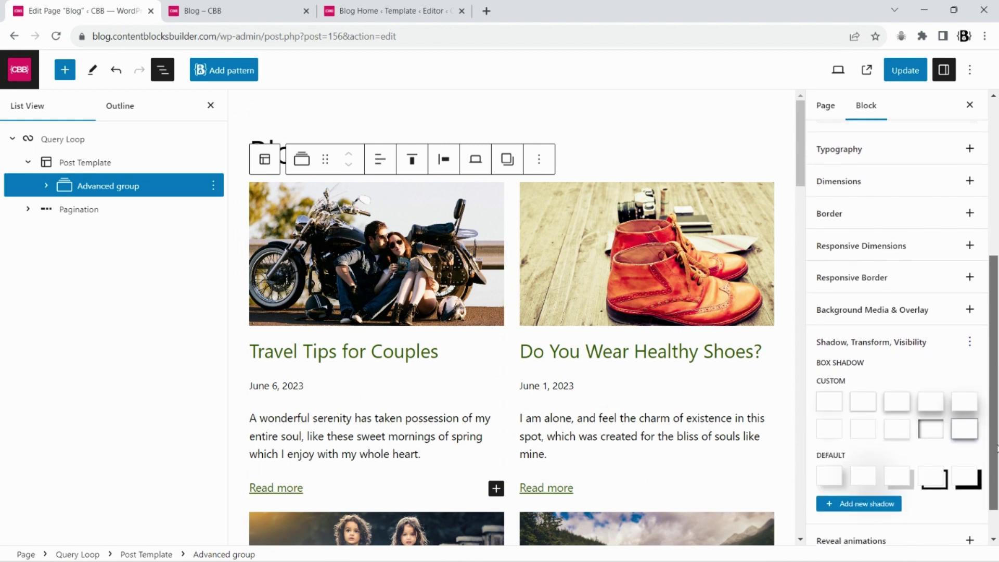
left_click(830, 391)
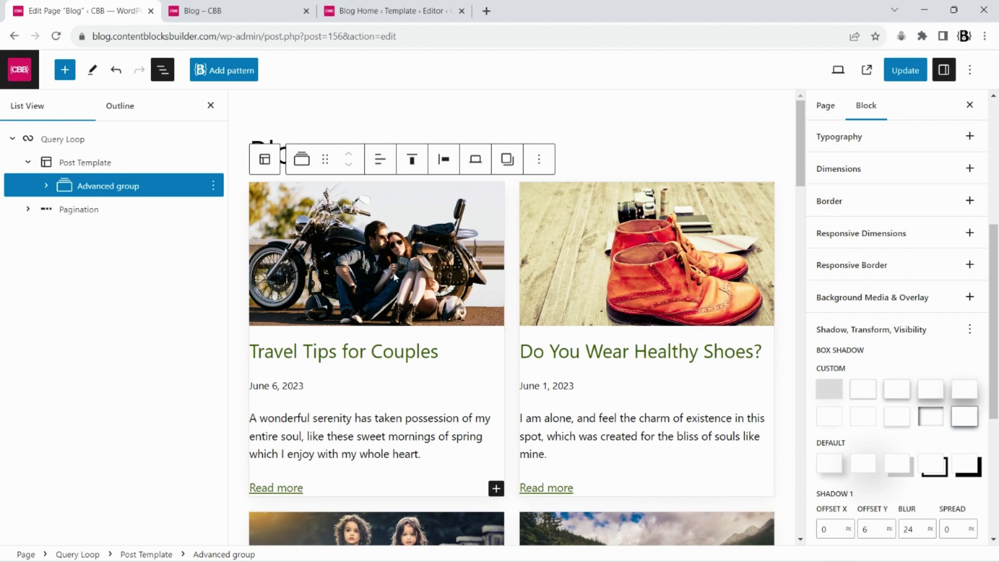
left_click(45, 186)
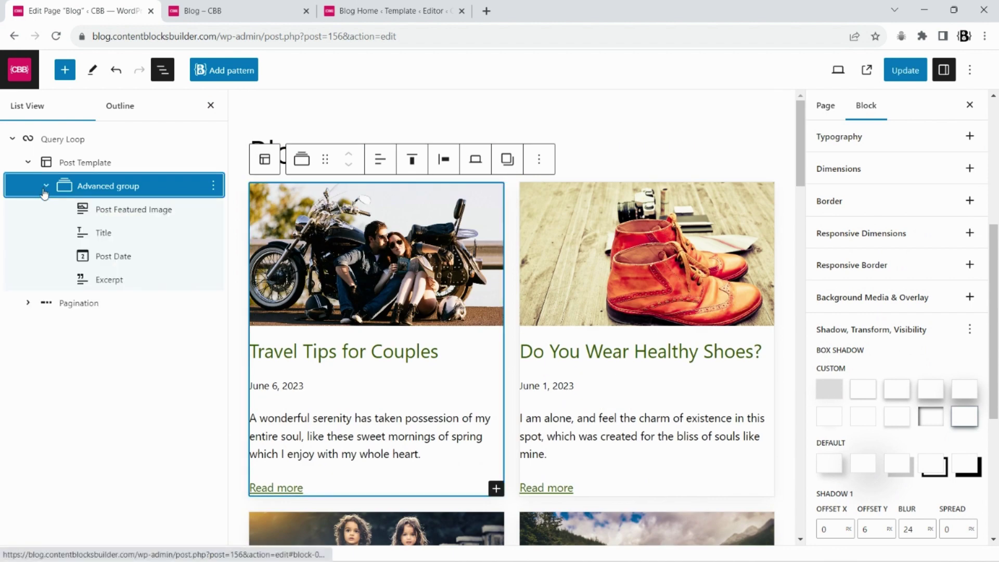
left_click(102, 233)
- Wrap the Title, Post Date and Excerpt blocks in a nested Advanced group
left_click(114, 279, "shift")
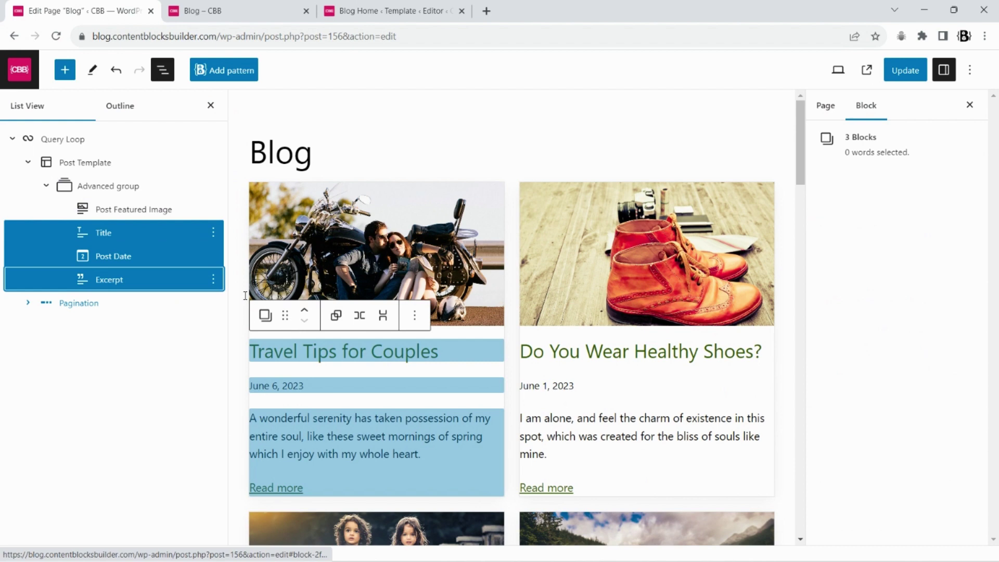
left_click(268, 315)
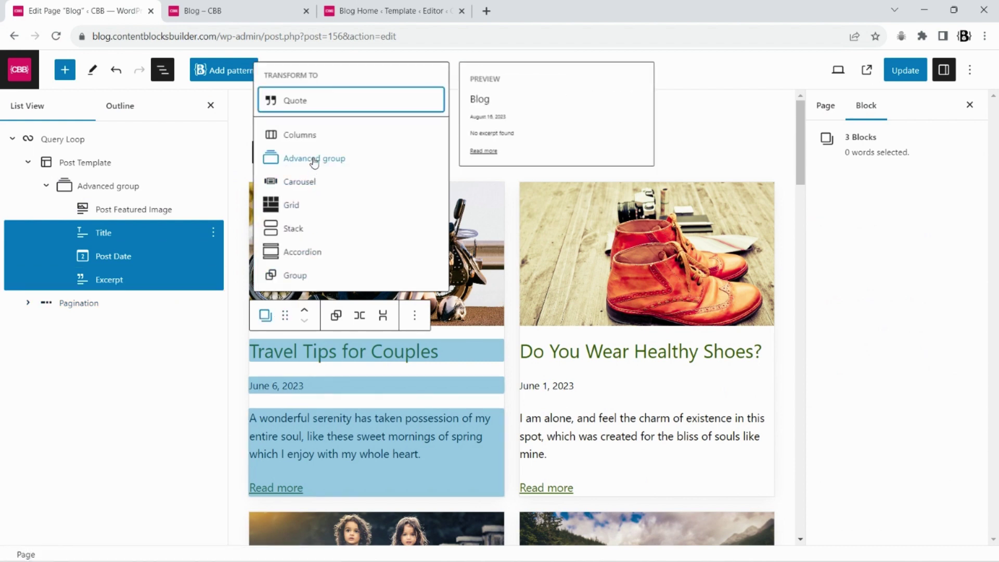
left_click(299, 158)
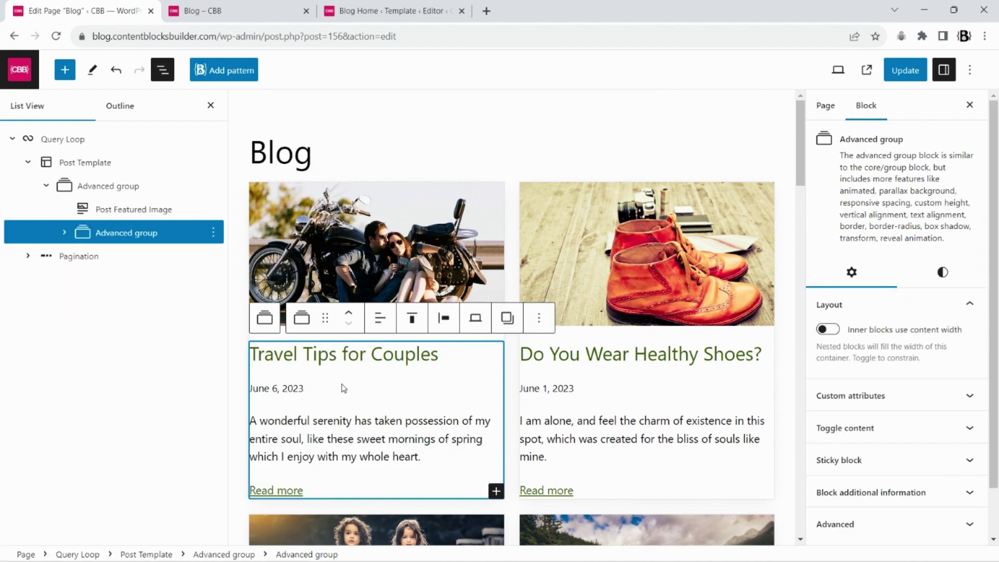
- Enable the Padding control in the inner group's Dimensions styles
left_click(942, 271)
scroll(951, 339, "down", 3)
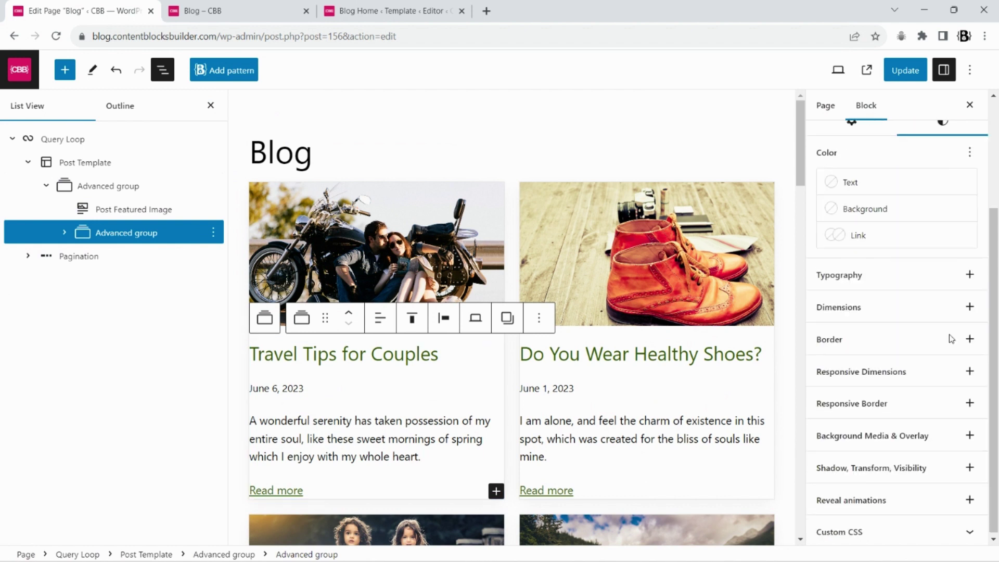
left_click(969, 306)
left_click(968, 357)
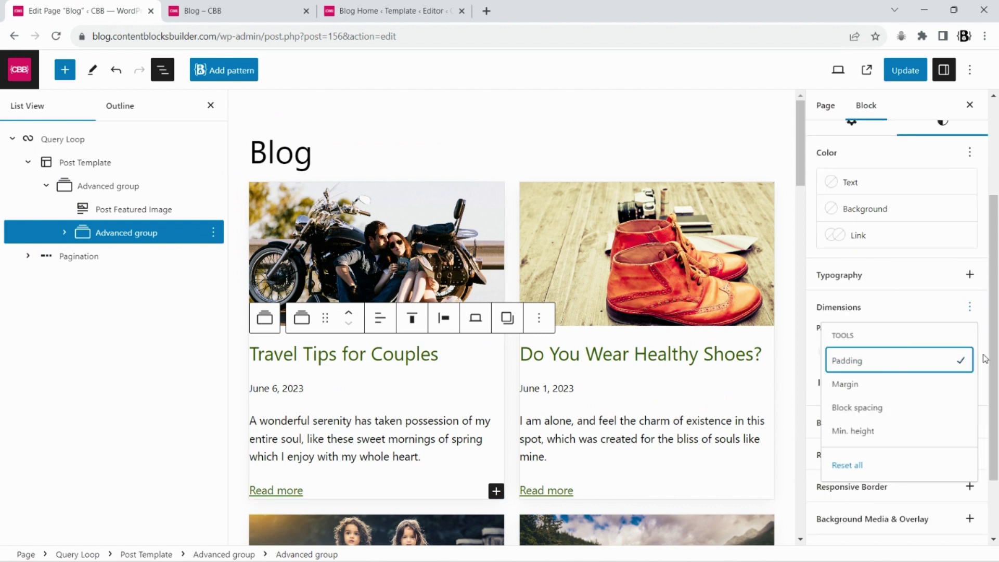
- Give the inner text group 16 px custom padding on all sides
left_click(994, 355)
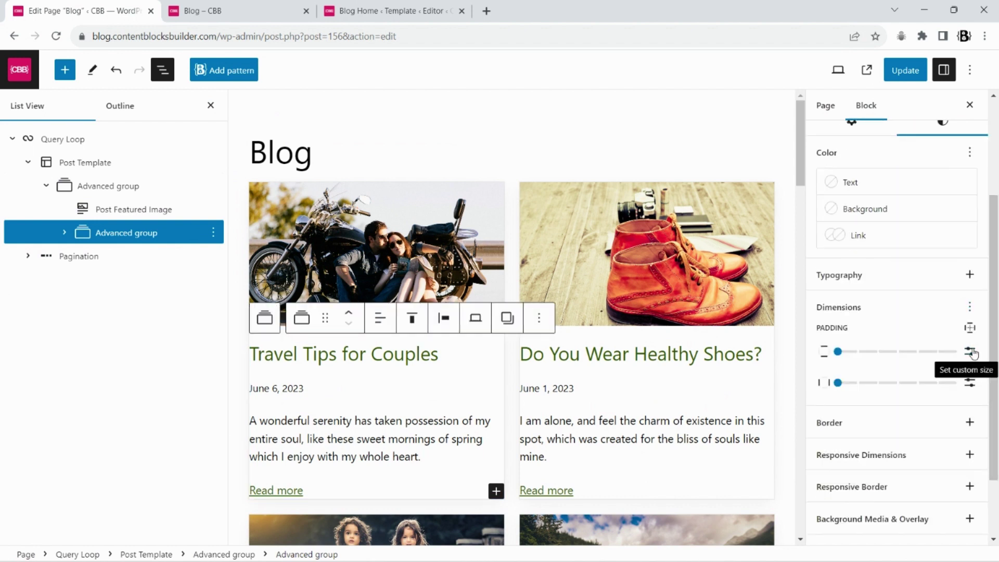
left_click(969, 351)
left_click(858, 352)
type("1")
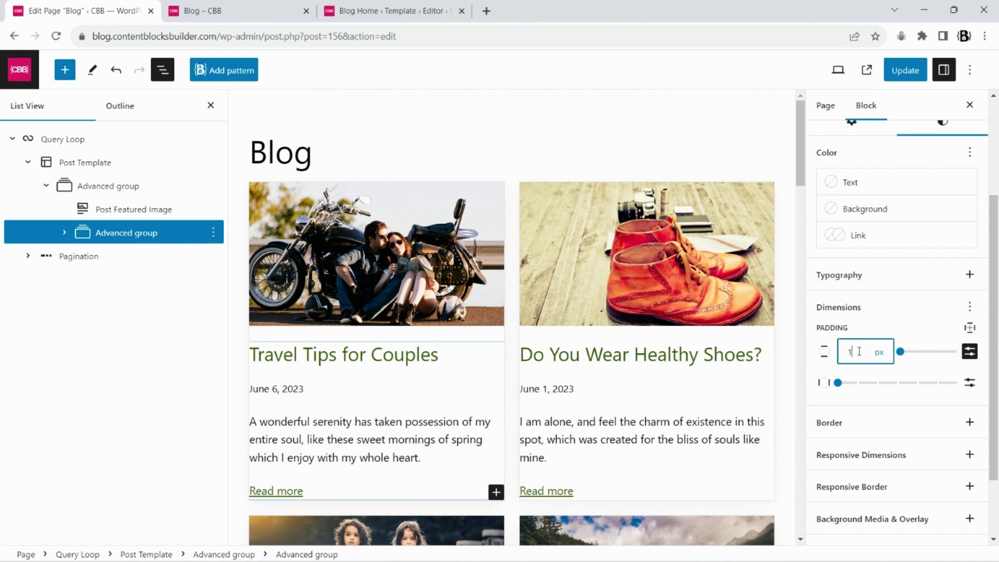
type("6")
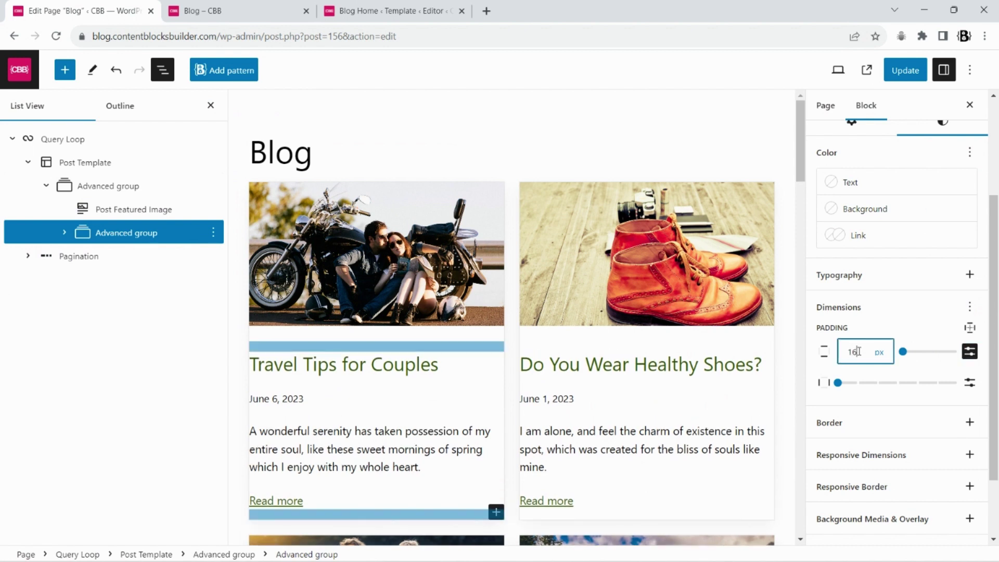
left_click(969, 383)
left_click(856, 383)
type("16")
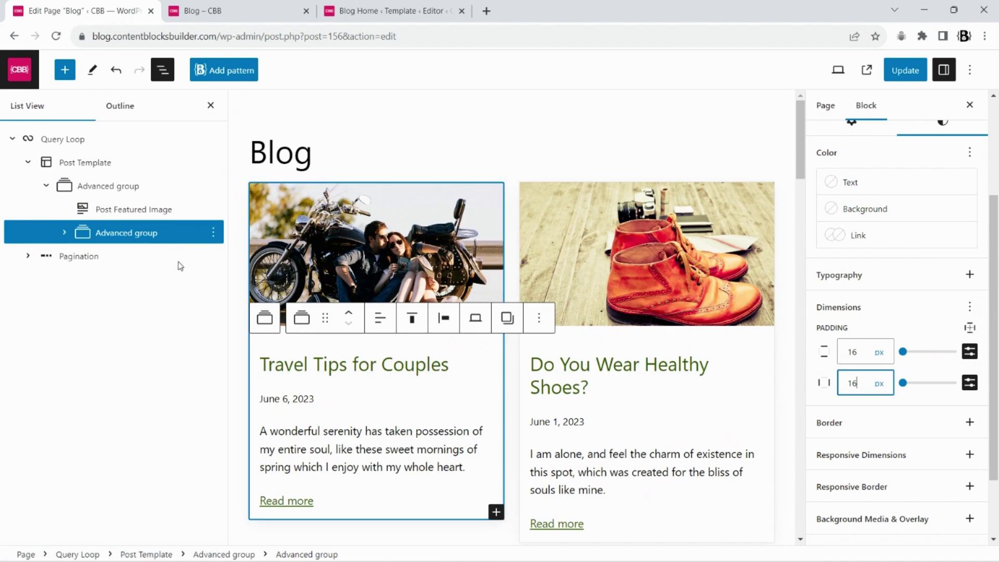
- Add Block spacing to the outer card group and set it to 0
left_click(109, 188)
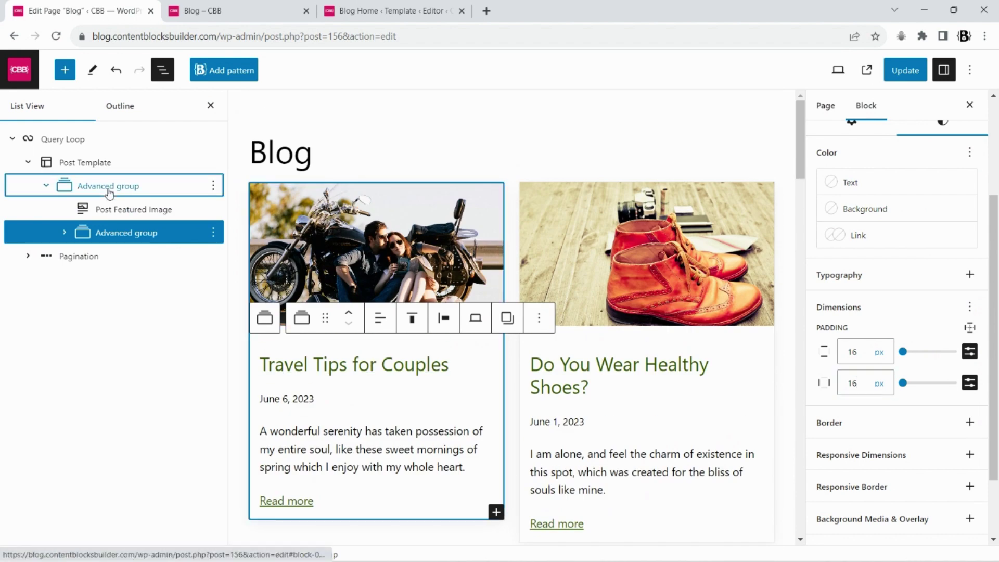
left_click(942, 273)
scroll(960, 312, "down", 3)
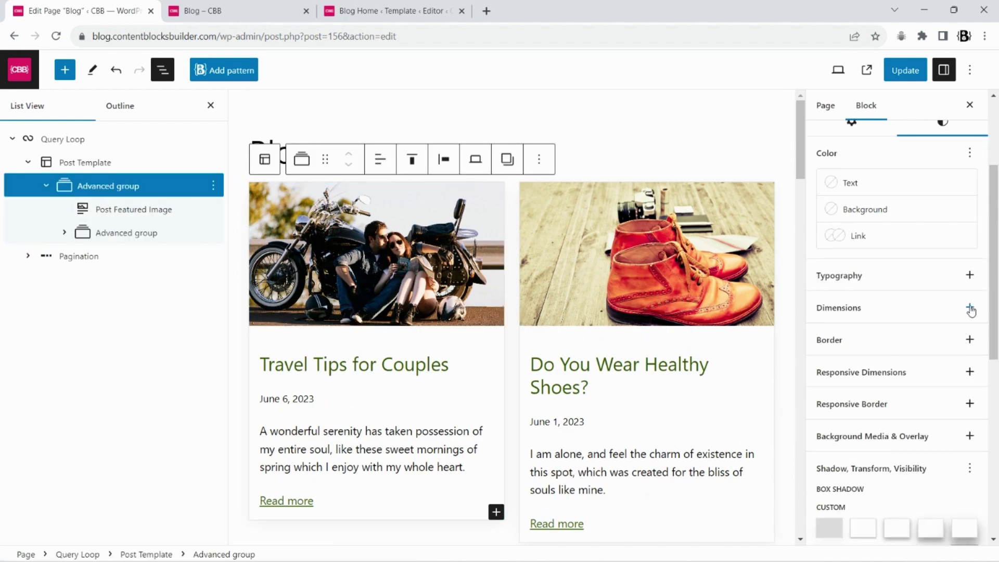
left_click(969, 308)
left_click(871, 411)
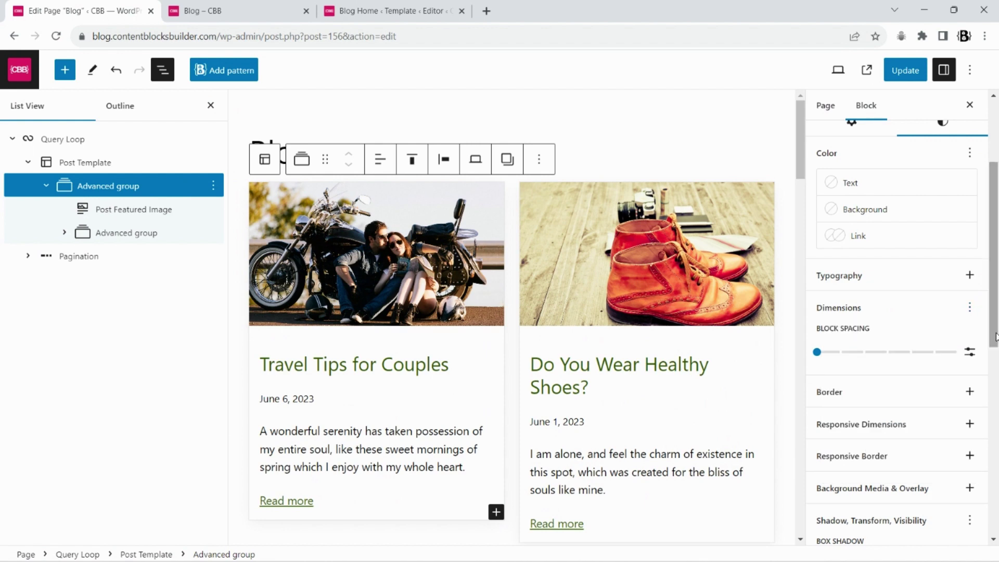
left_click(816, 352)
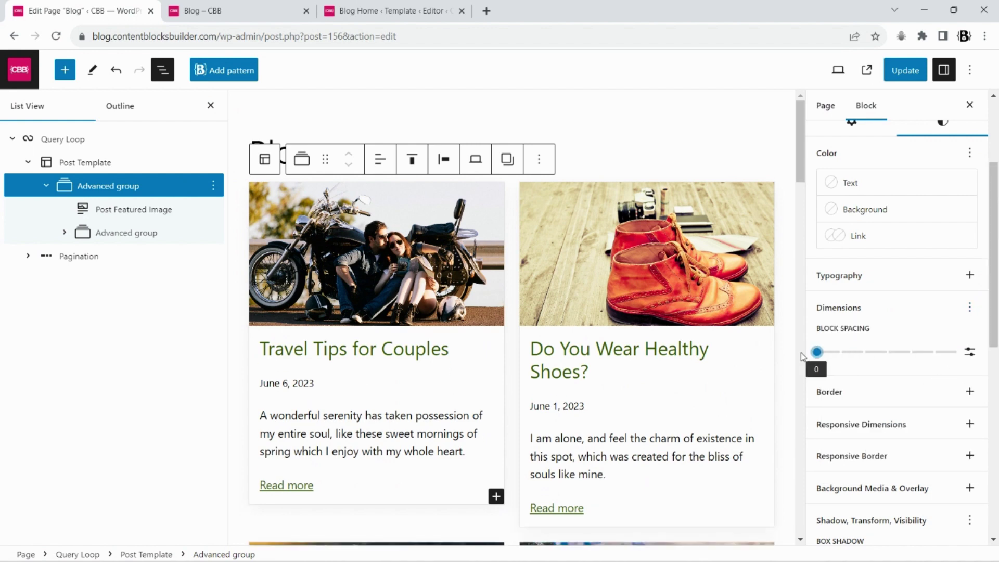
scroll(379, 359, "down", 6)
scroll(346, 362, "up", 6)
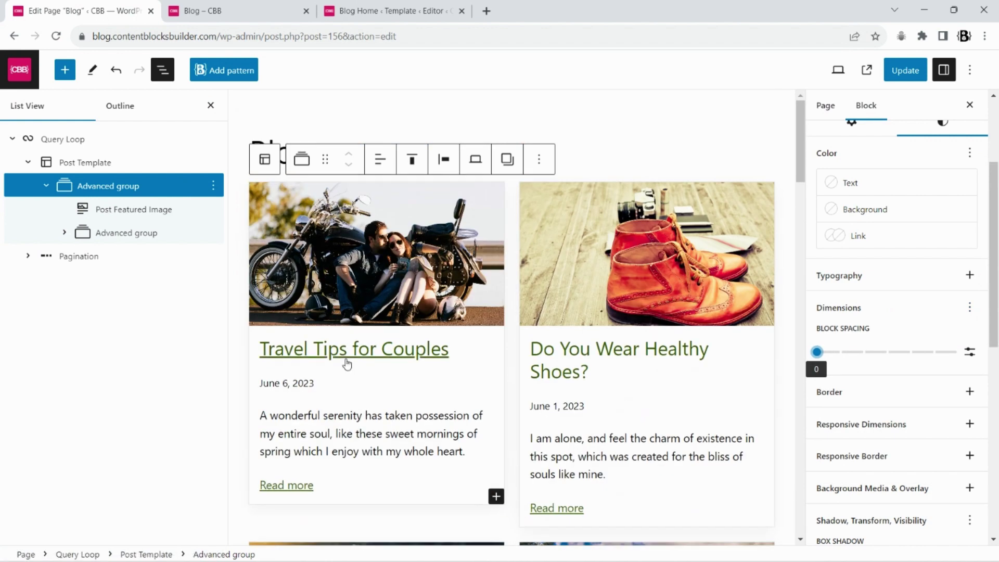
- Add Block spacing to the inner text group with a custom value of 16 px
left_click(117, 232)
left_click(942, 283)
scroll(973, 364, "down", 5)
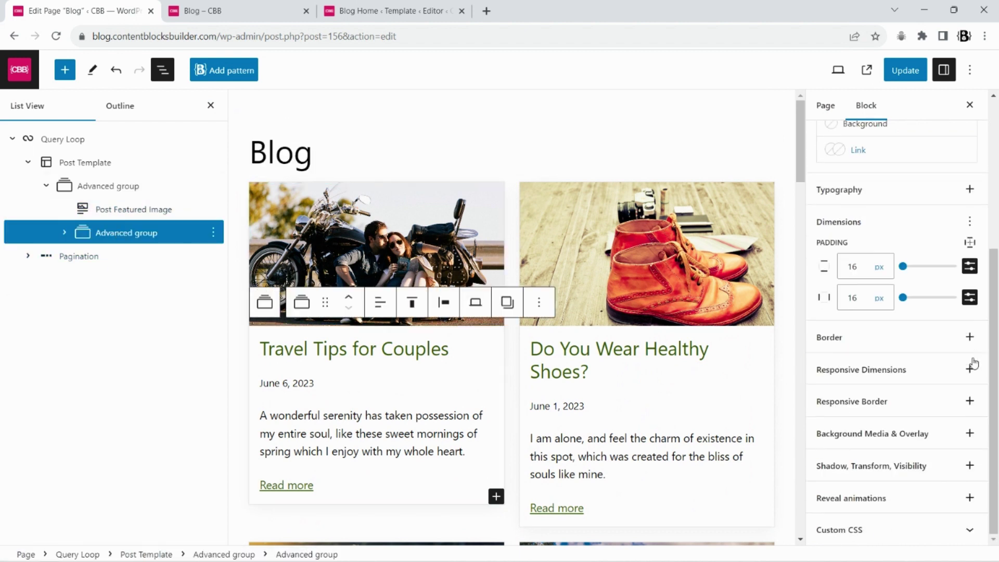
left_click(971, 222)
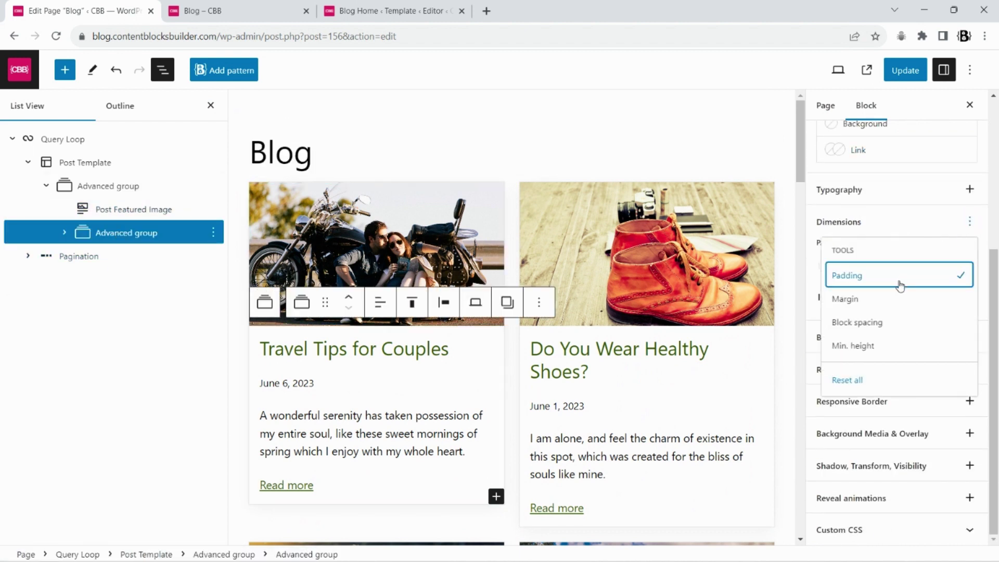
left_click(890, 323)
left_click(970, 349)
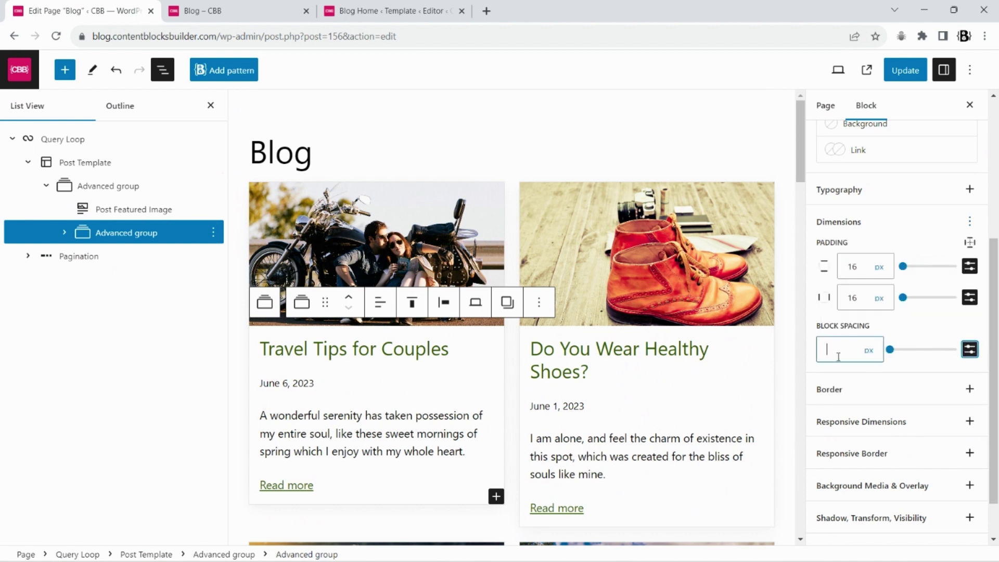
left_click(831, 350)
type("16")
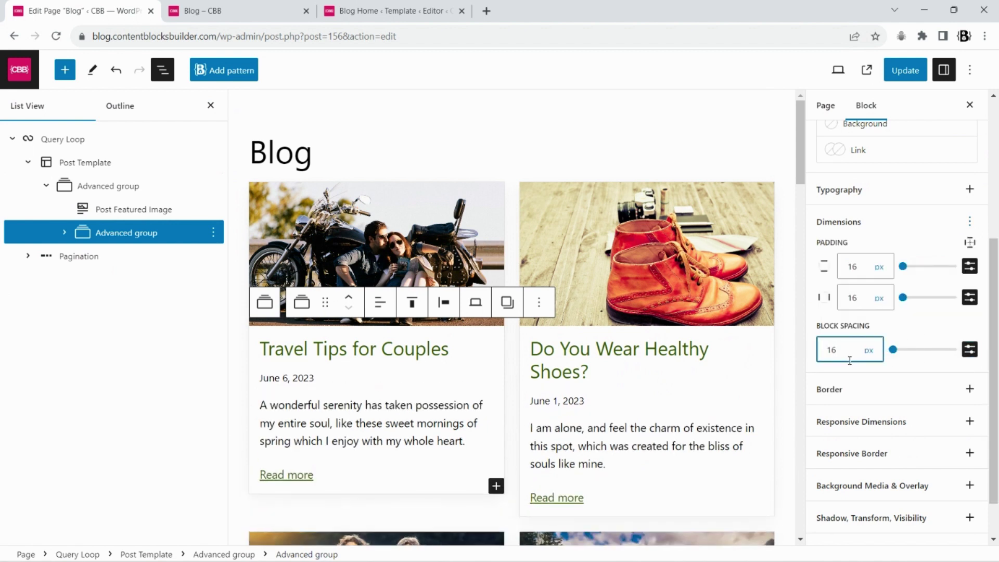
scroll(759, 193, "down", 5)
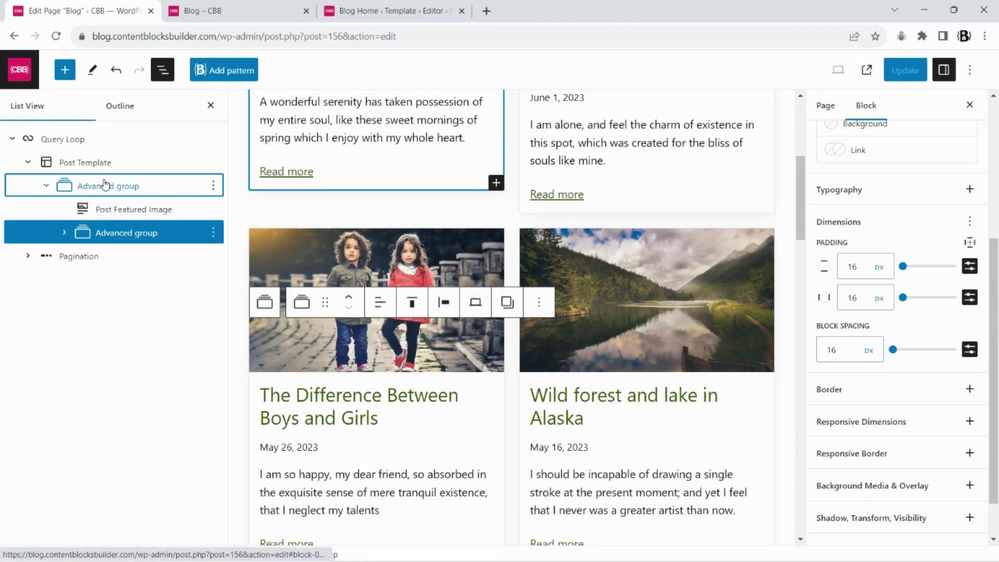
- Add a Responsive Dimensions height of 100% to the outer card group
left_click(106, 183)
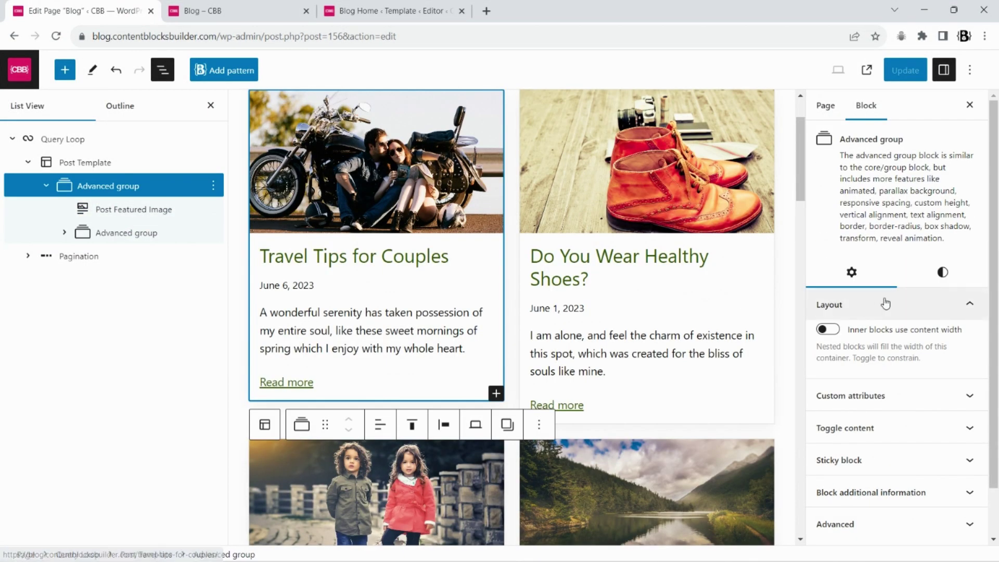
left_click(942, 269)
scroll(953, 348, "down", 4)
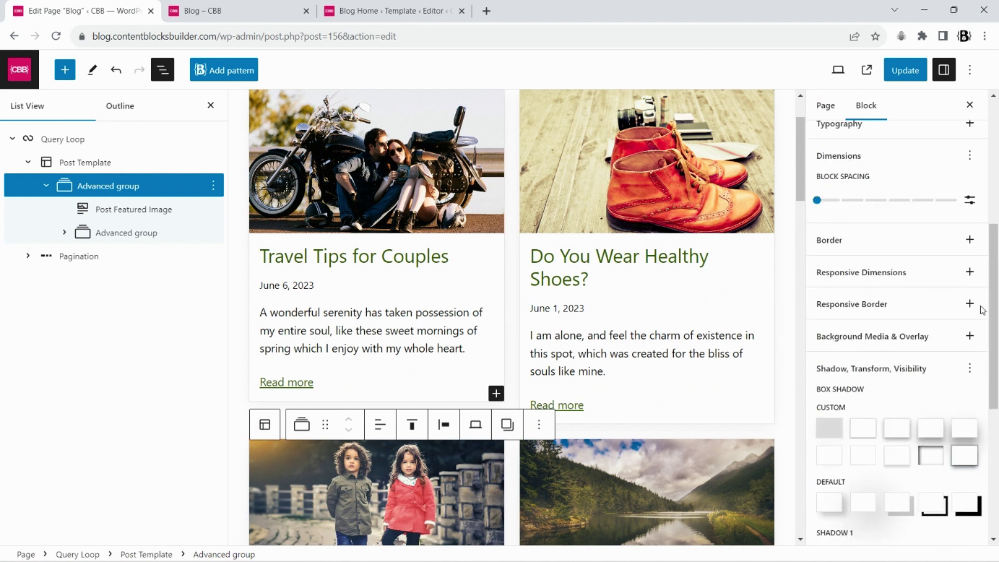
left_click(969, 272)
left_click(843, 349)
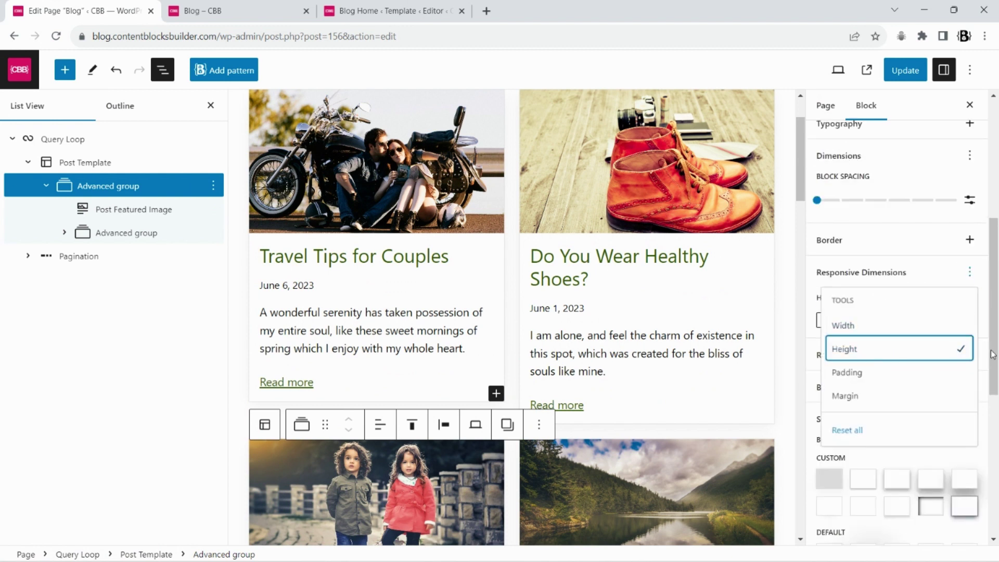
left_click(993, 356)
left_click(869, 321)
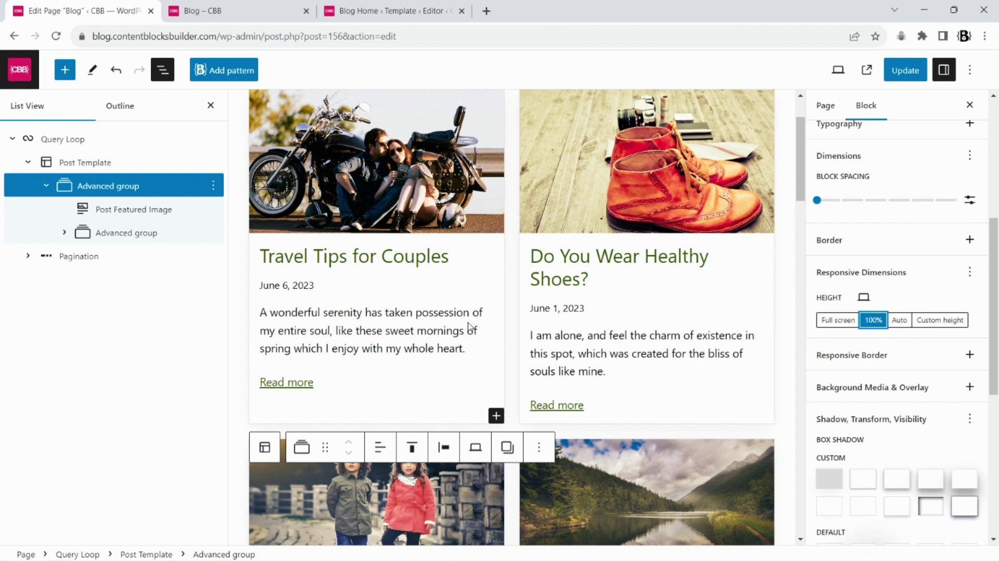
- Give the card group an 8 px border radius
left_click(969, 240)
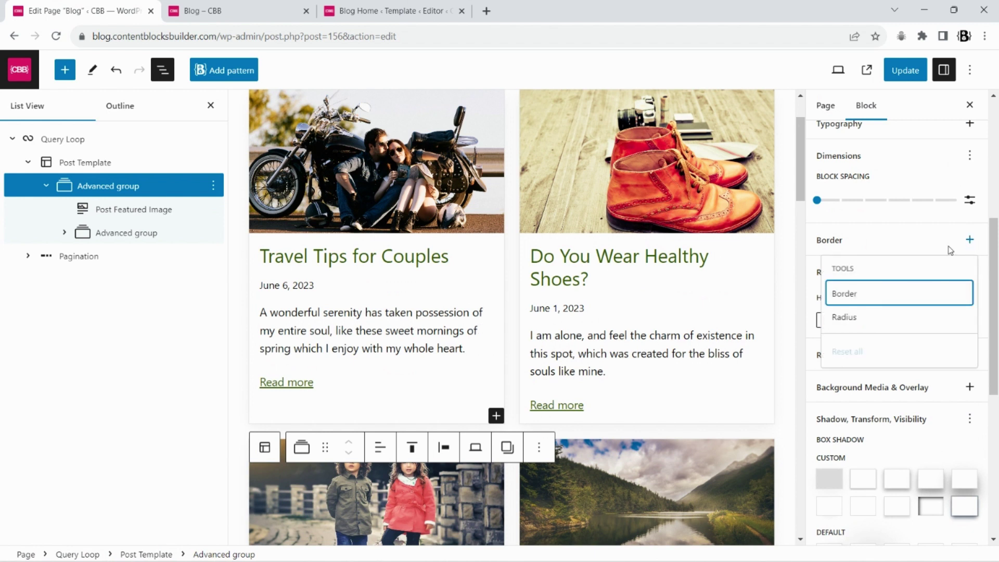
left_click(850, 316)
left_click(969, 320)
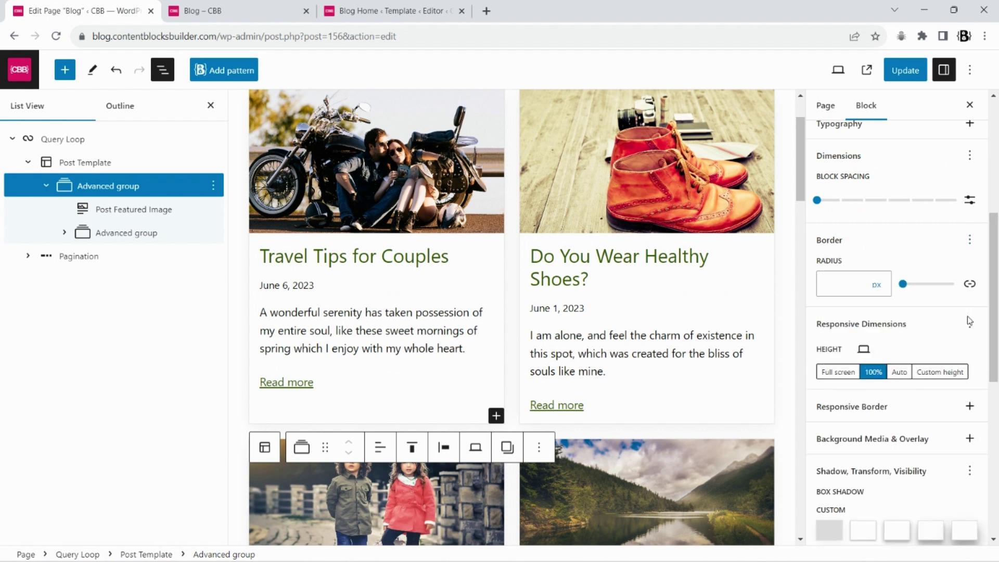
left_click(843, 284)
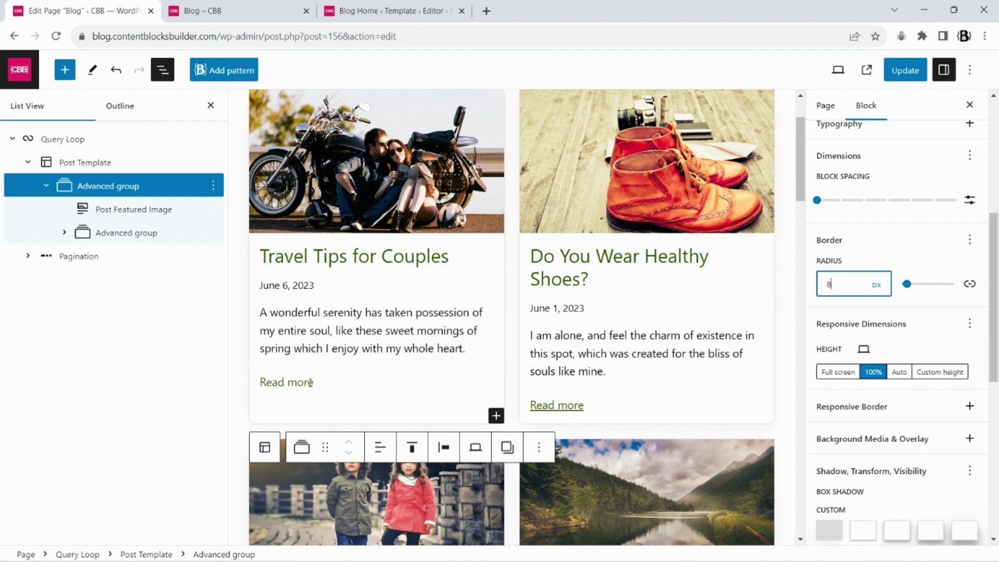
scroll(290, 375, "up", 2)
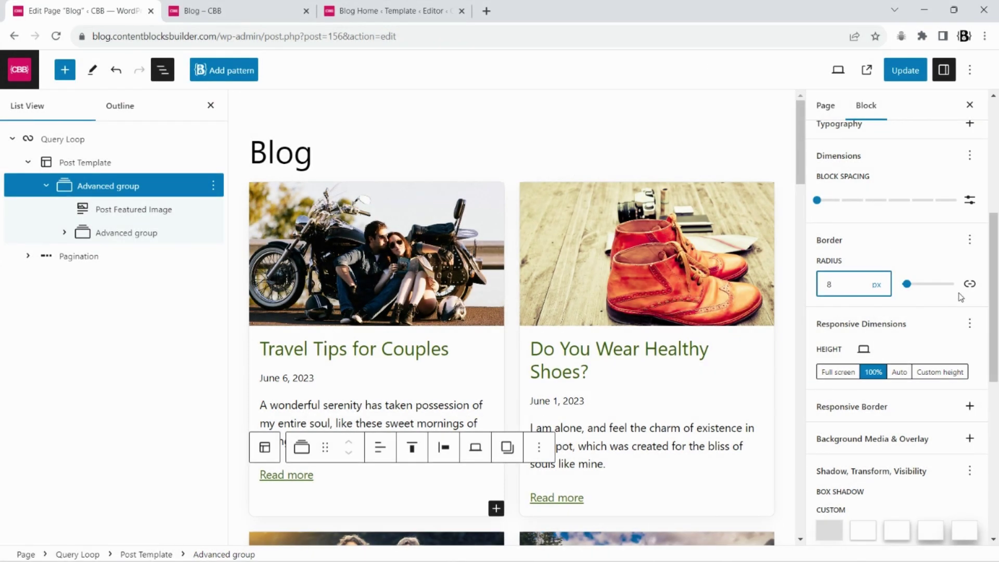
scroll(963, 294, "down", 8)
scroll(983, 411, "up", 6)
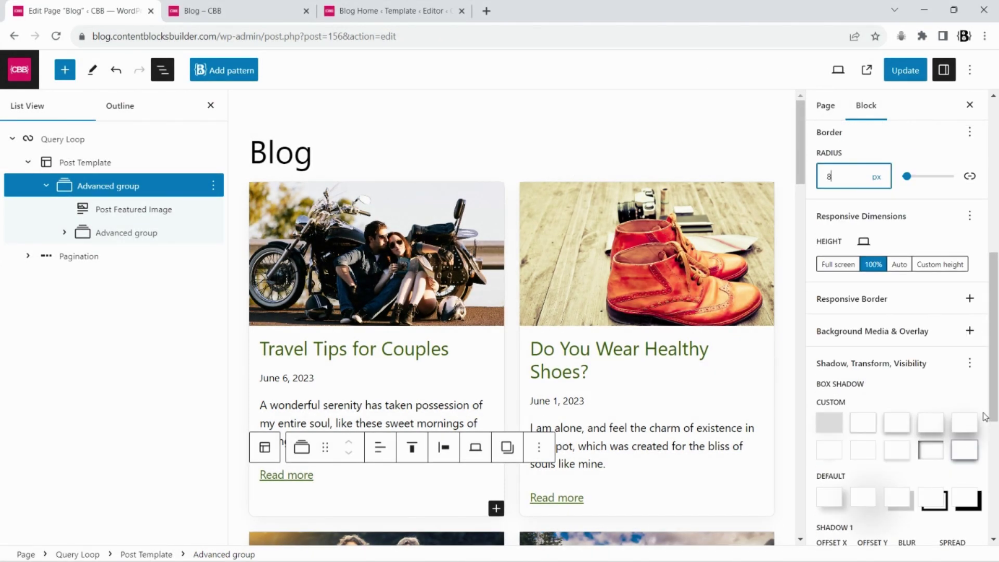
- Add Visibility settings and set the card's overflow to hidden
left_click(970, 363)
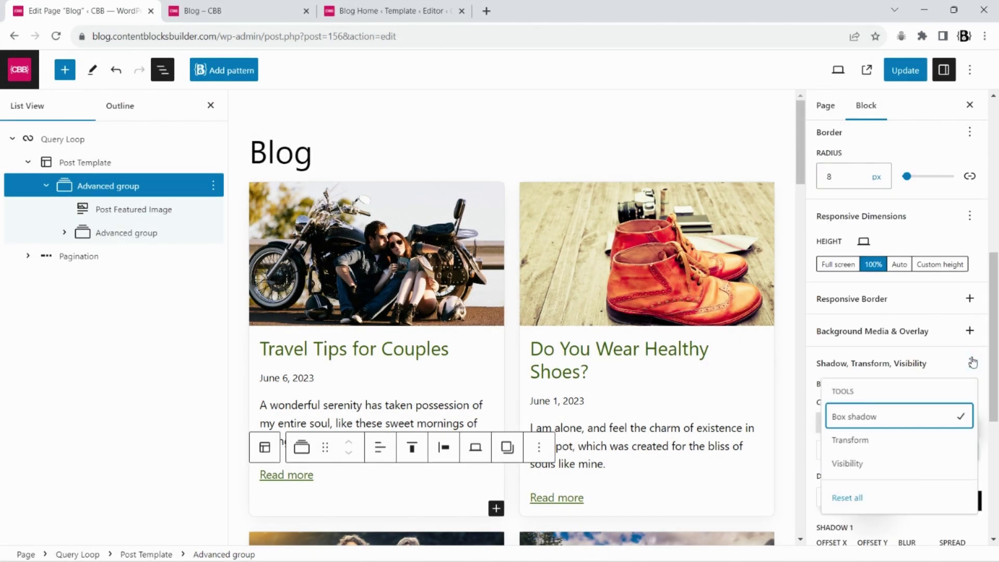
left_click(861, 470)
left_click_drag(993, 387, 995, 526)
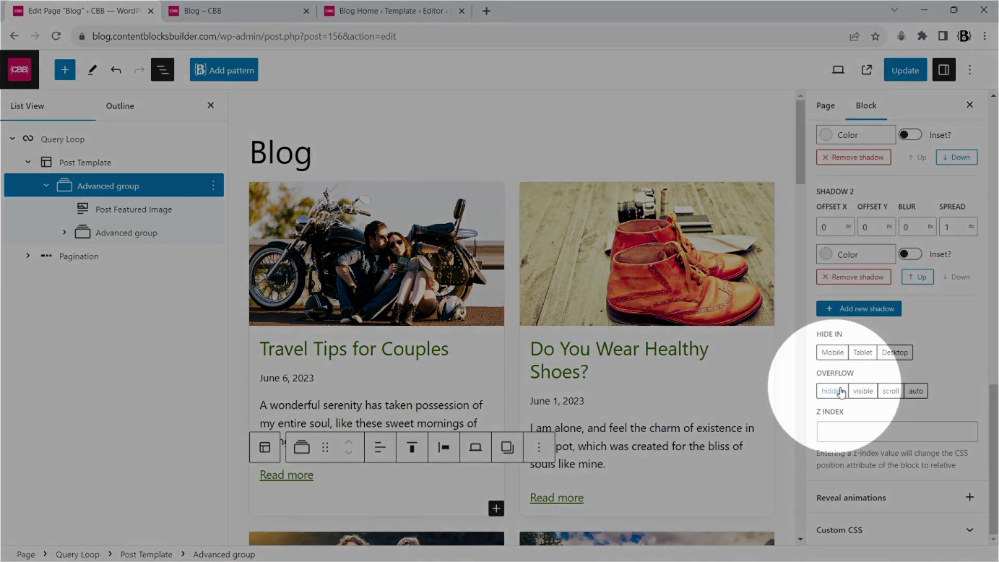
left_click(832, 391)
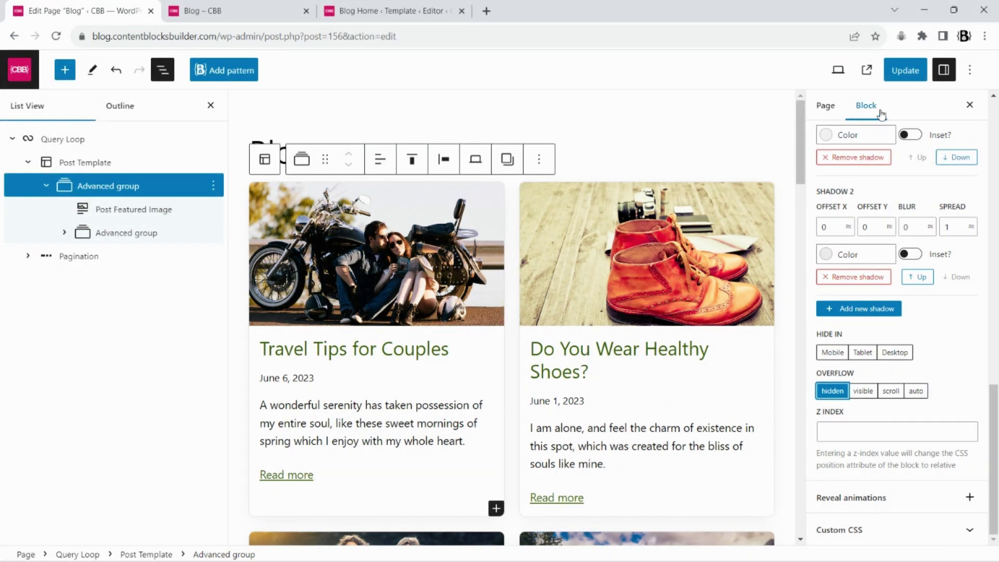
- Update the page and reload the live Blog page to check the rounded three-column cards
left_click(906, 70)
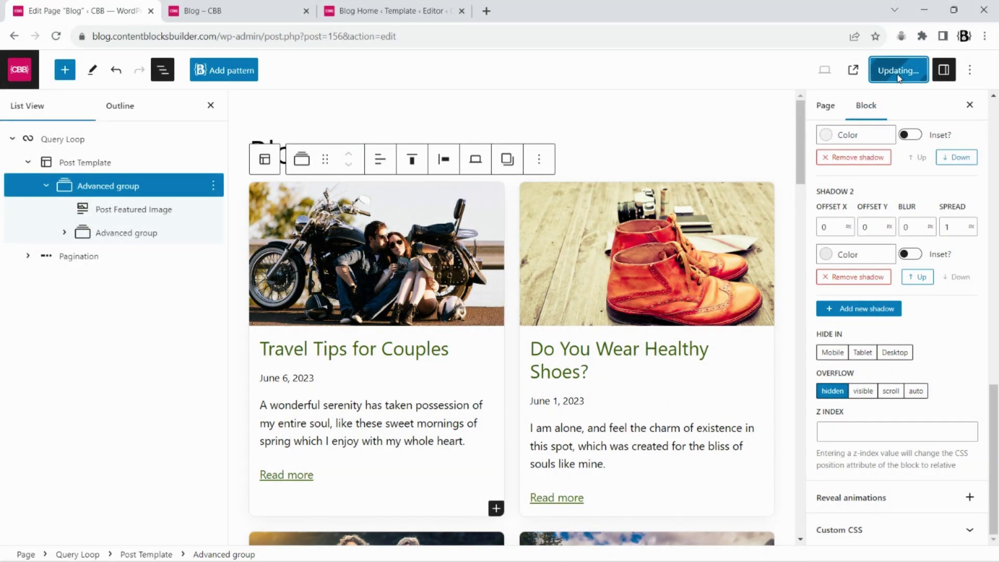
left_click(312, 6)
left_click(56, 36)
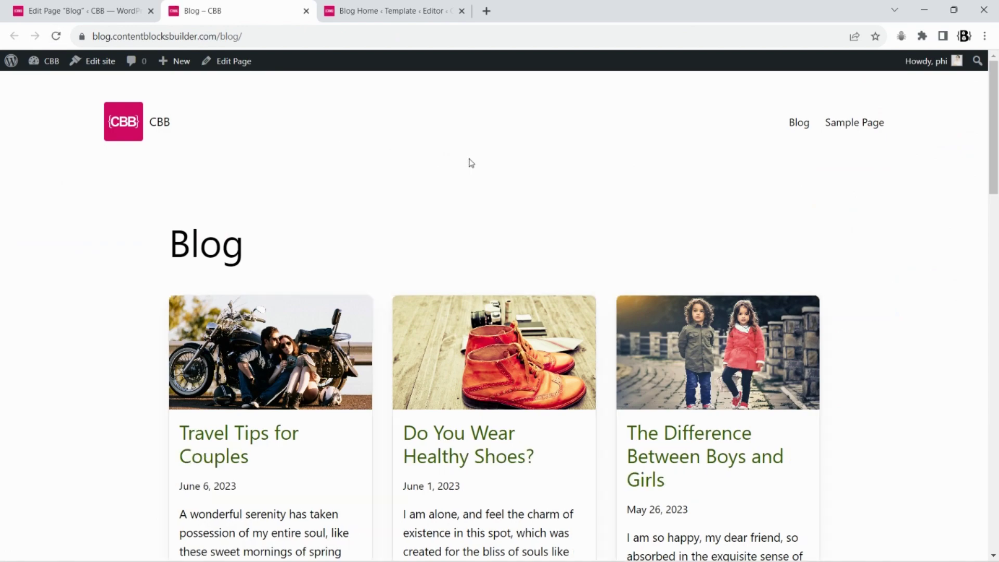
scroll(471, 171, "down", 10)
scroll(470, 171, "down", 15)
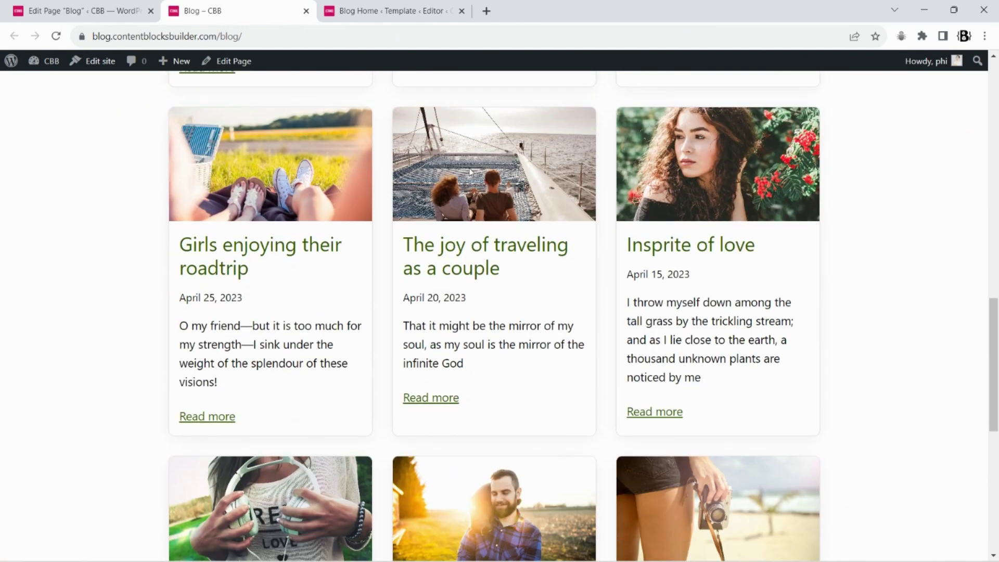
scroll(468, 173, "up", 9)
scroll(468, 174, "up", 15)
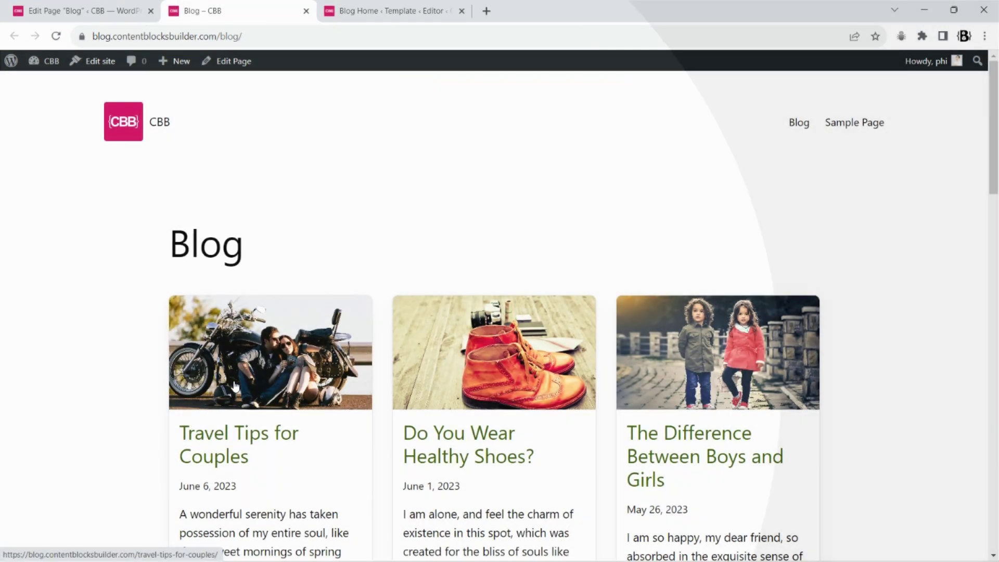
- Insert a hover selector snippet into the card's Custom CSS, clear it all, and save the page
key("ctrl+shift+Tab")
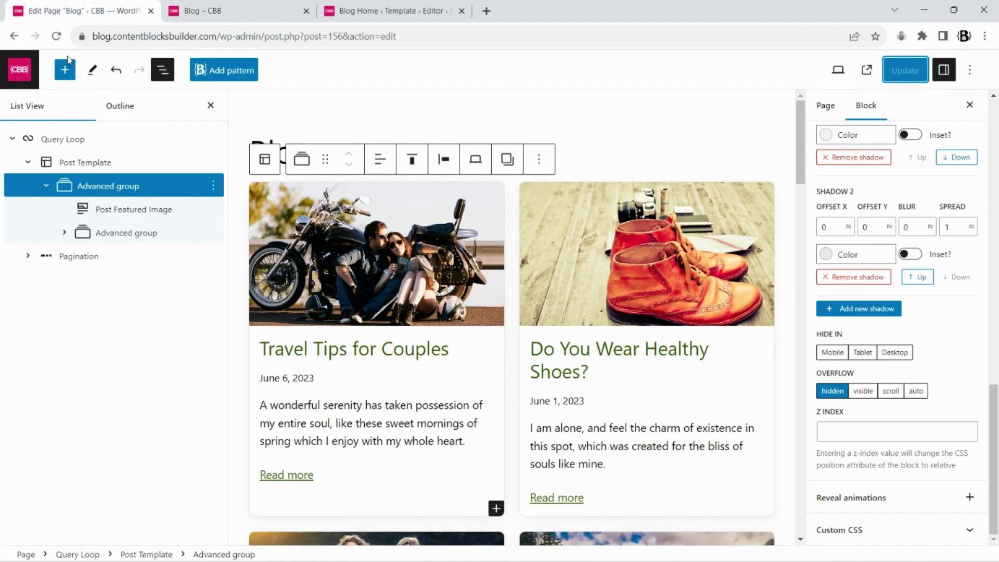
left_click(853, 529)
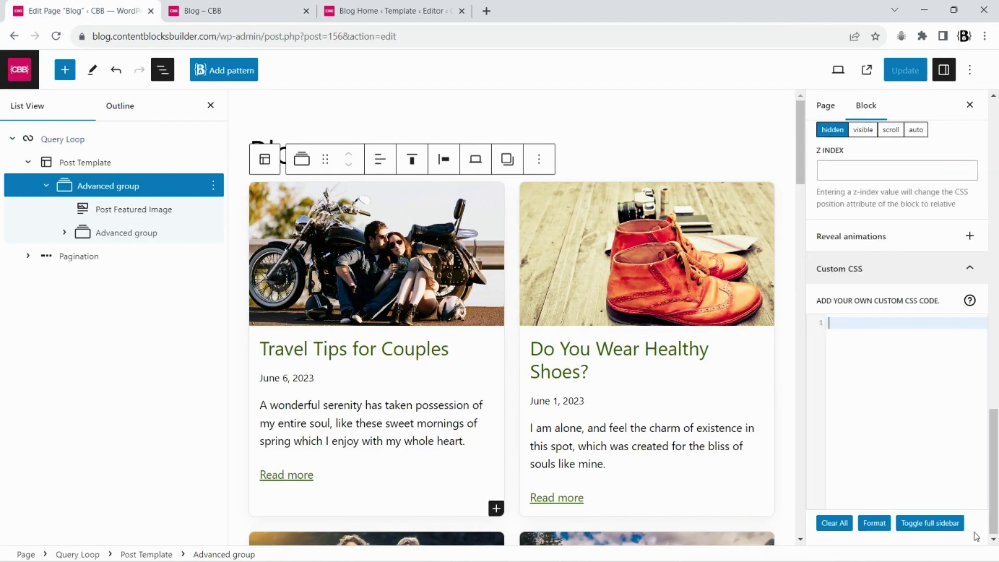
left_click(840, 297)
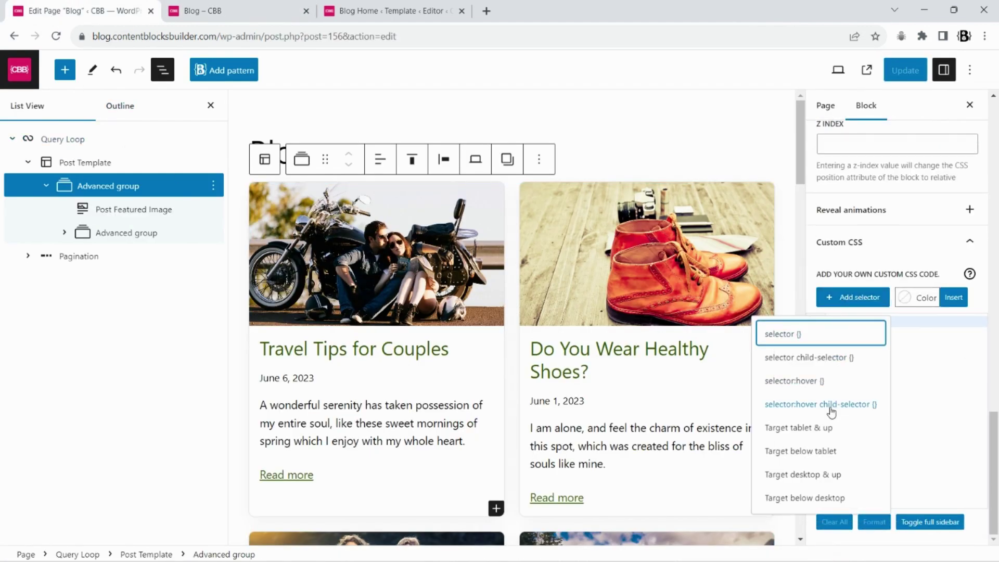
left_click(793, 381)
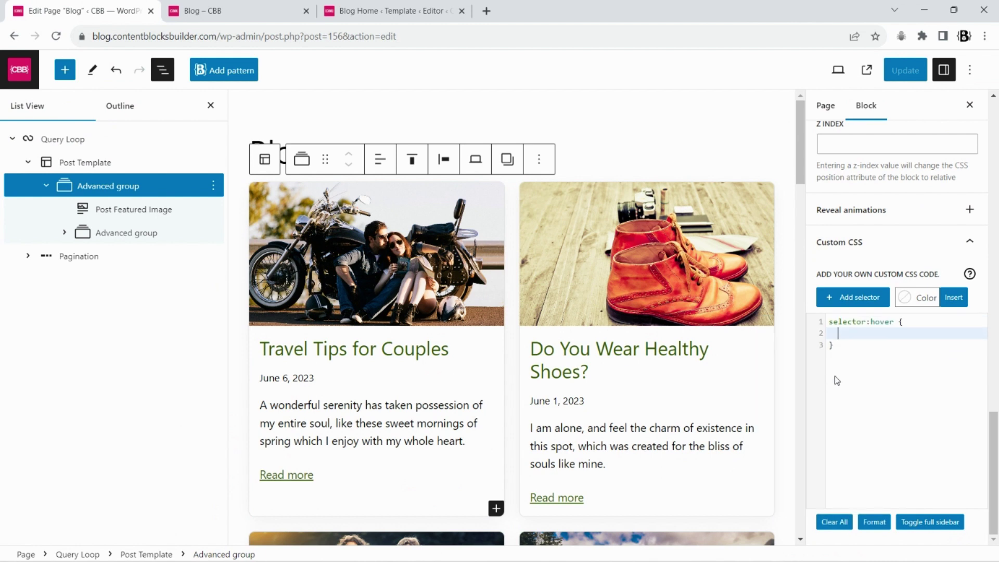
left_click(841, 516)
left_click(956, 244)
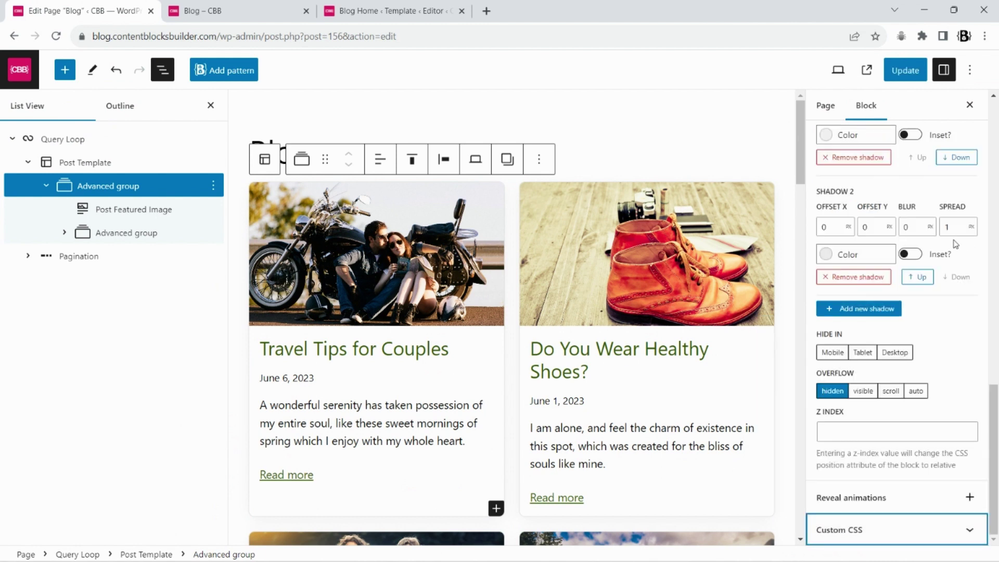
left_click(905, 70)
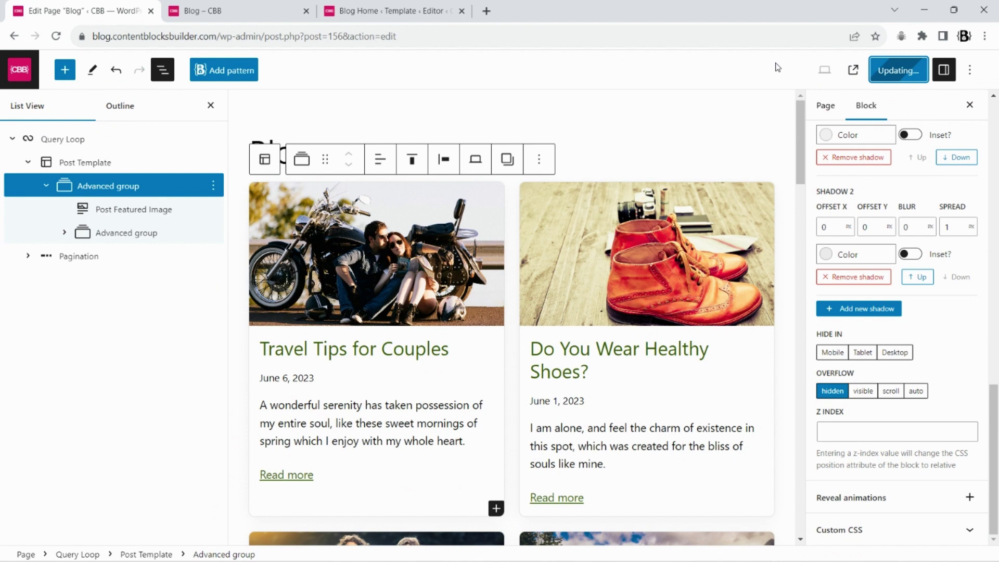
left_click(395, 10)
- Search Plugins > Add New for 'block enhancements', then install and activate it
left_click(21, 67)
left_click(21, 66)
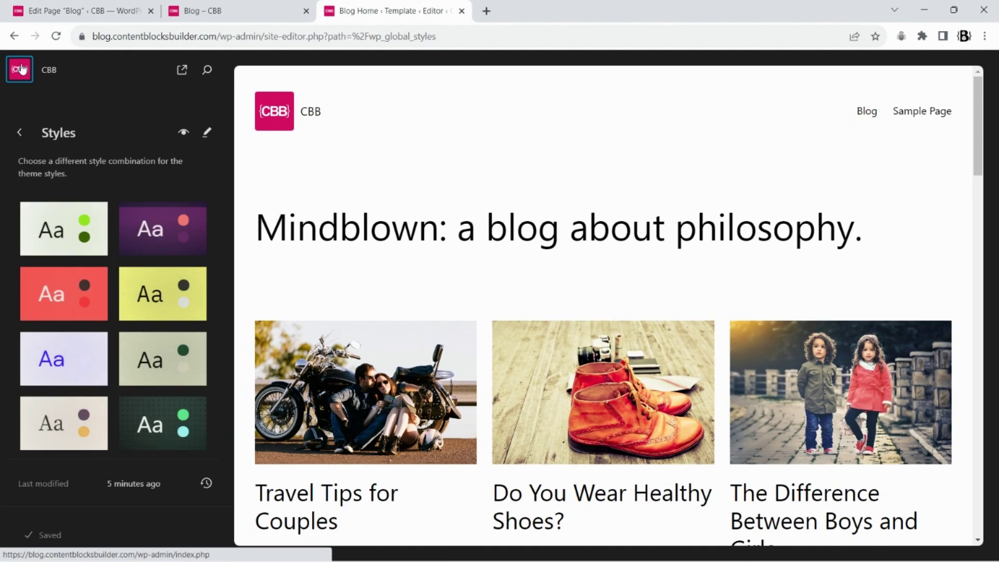
left_click(118, 306)
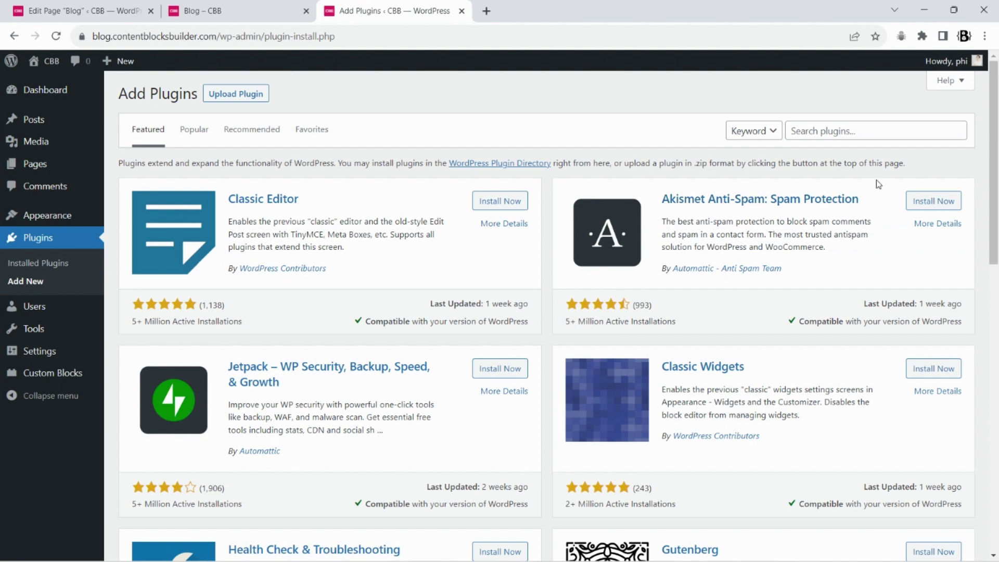
left_click(874, 131)
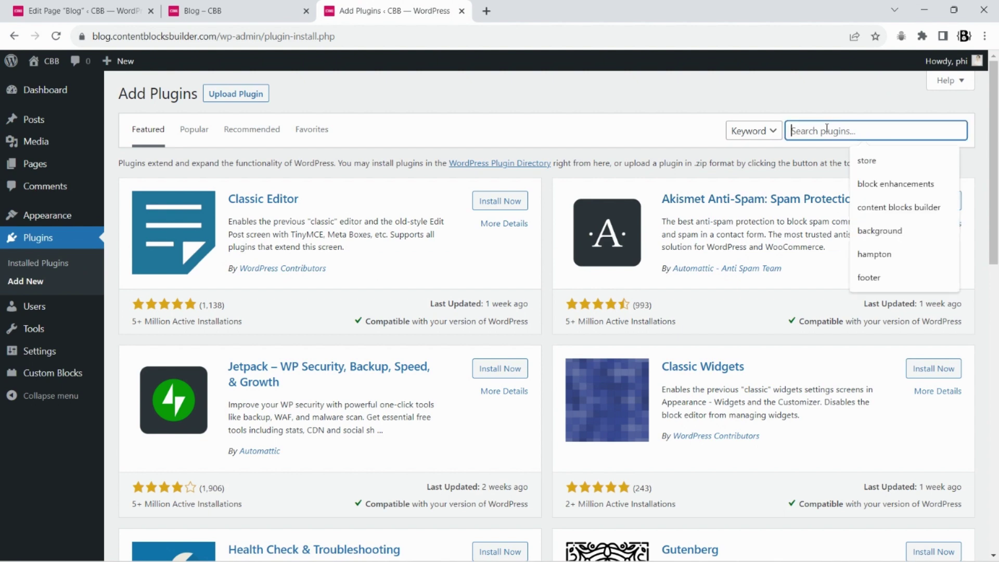
left_click(851, 161)
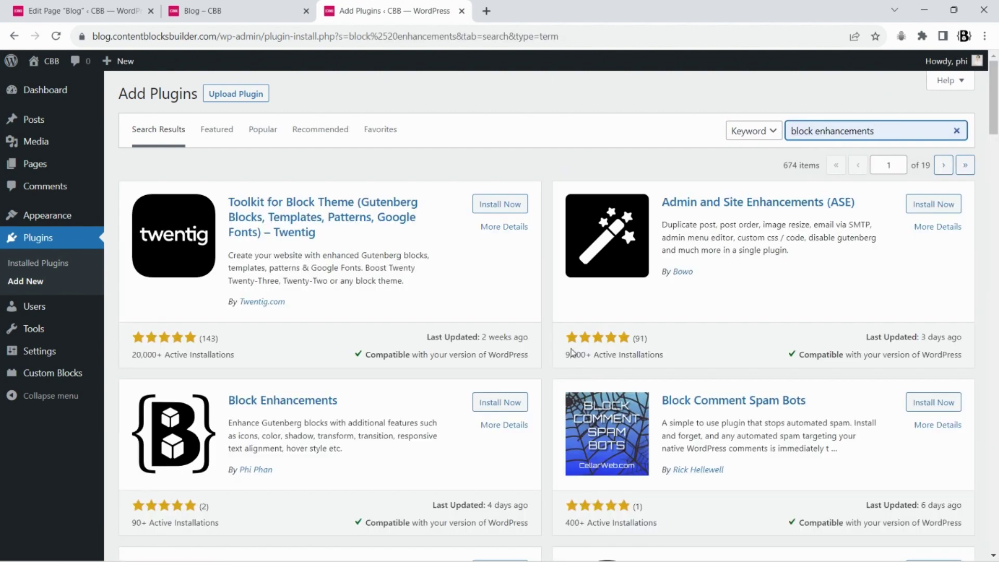
left_click(499, 403)
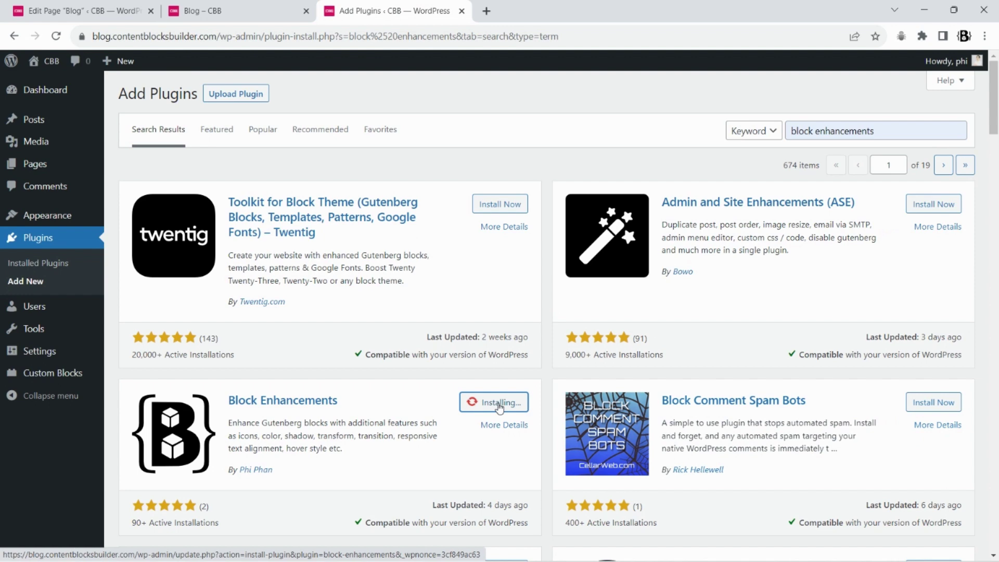
left_click(499, 406)
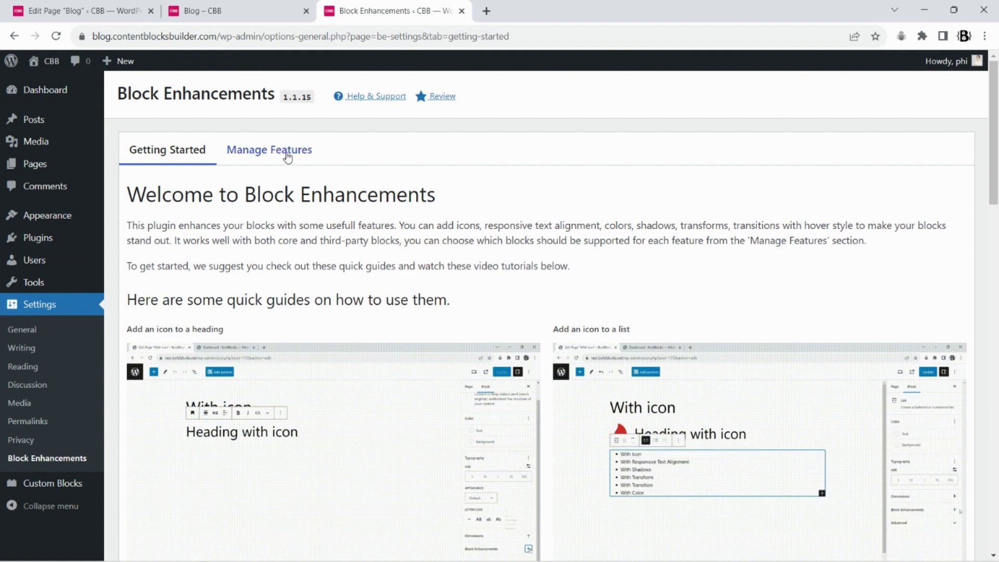
- Expand With Box Shadow in Manage Features and save its block settings
left_click(287, 155)
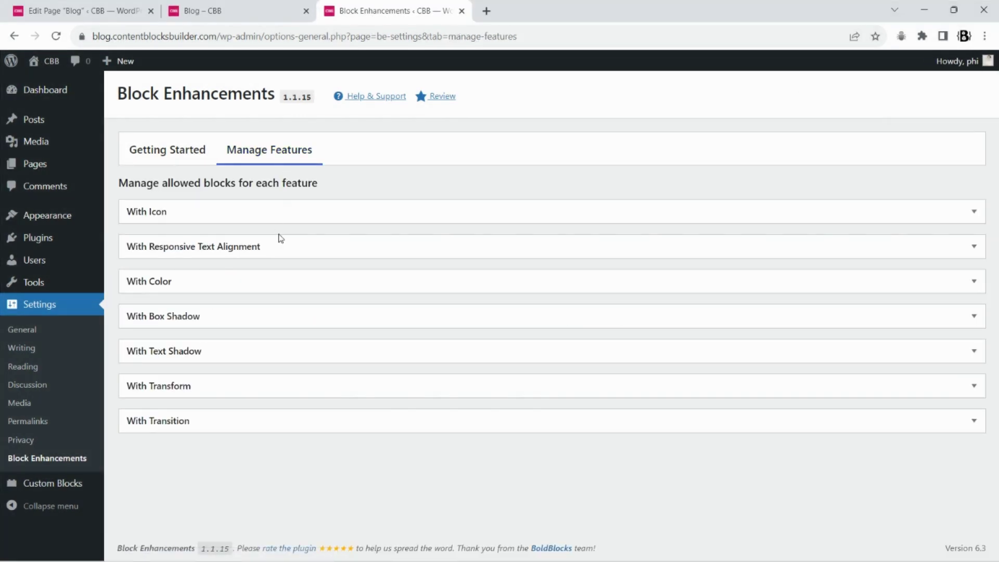
left_click(226, 318)
scroll(421, 307, "down", 3)
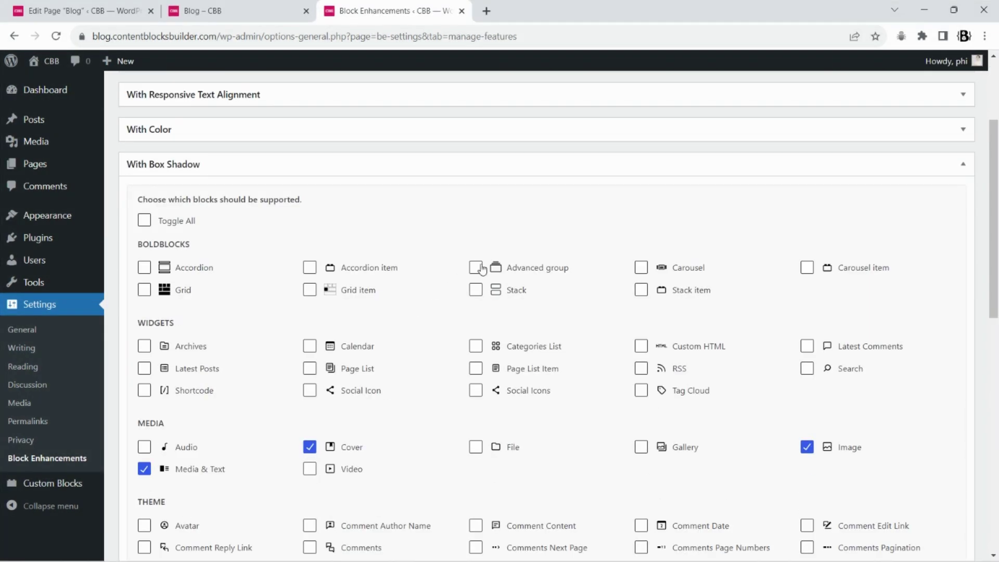
scroll(272, 343, "down", 11)
left_click(163, 395)
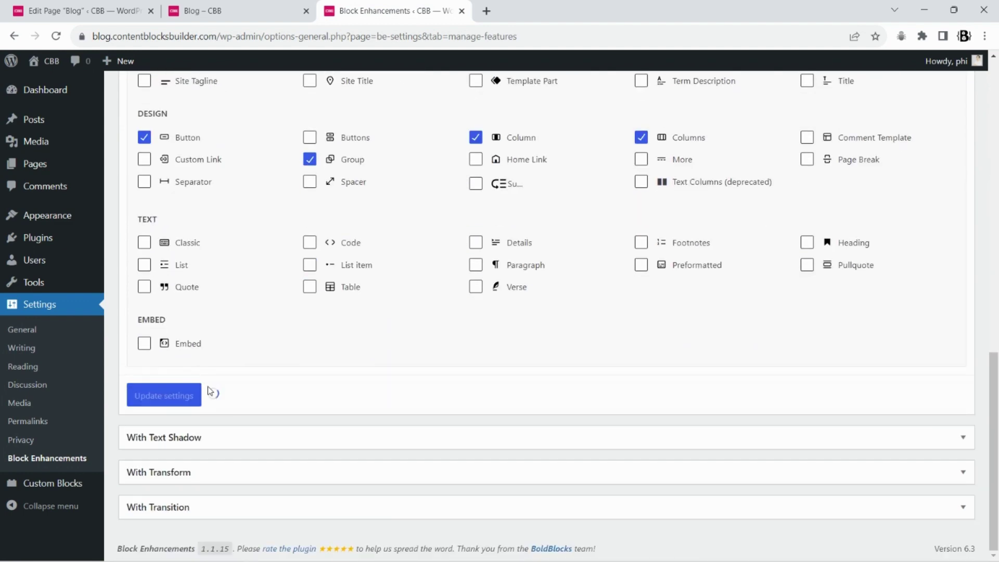
- Expand With Transform and save its supported-block settings
scroll(212, 461, "down", 1)
left_click(199, 474)
scroll(307, 344, "down", 6)
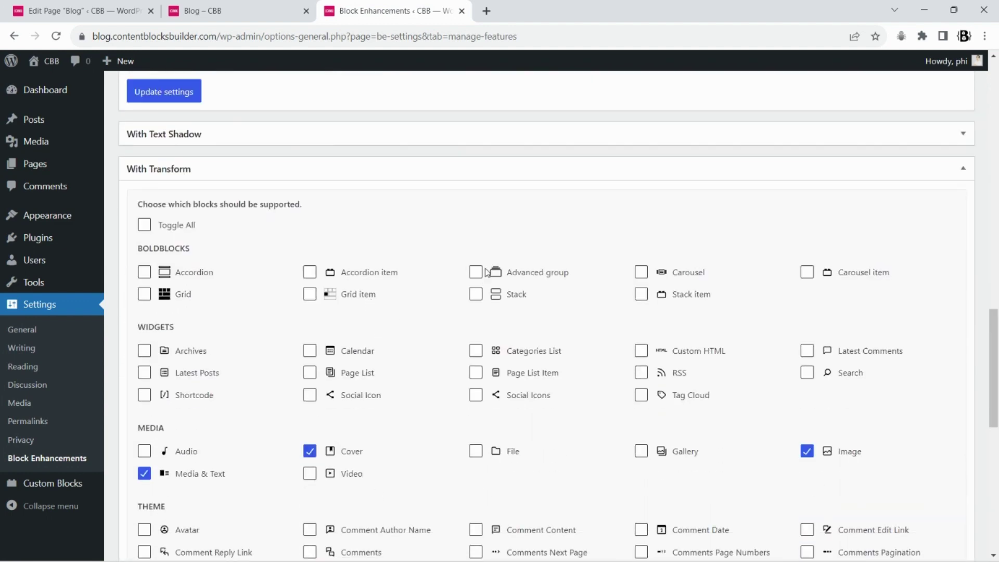
scroll(289, 345, "down", 10)
left_click(175, 464)
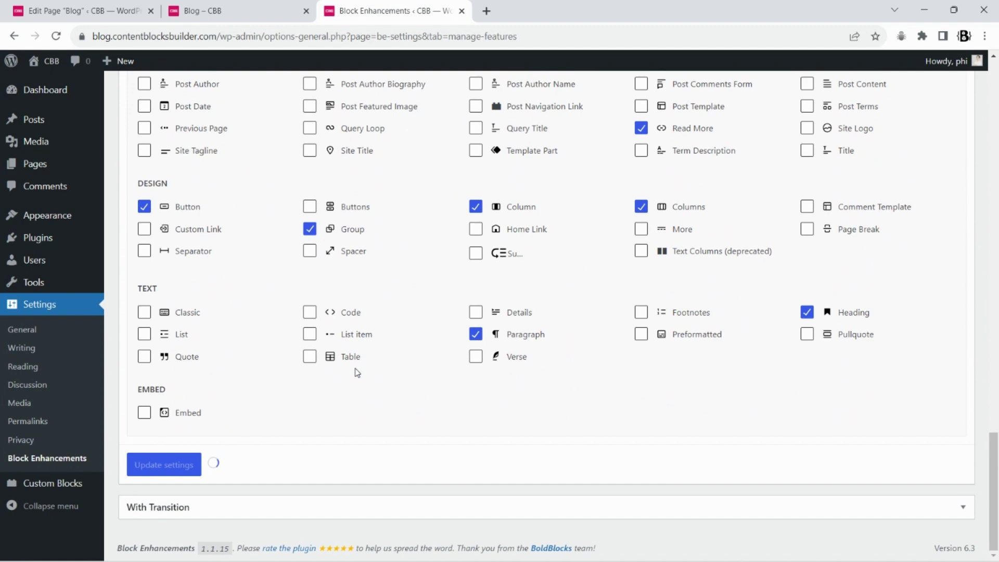
- Enable With Transition for the Advanced group, save, and reload the Blog page editor
scroll(370, 358, "down", 1)
left_click(283, 510)
scroll(432, 333, "down", 6)
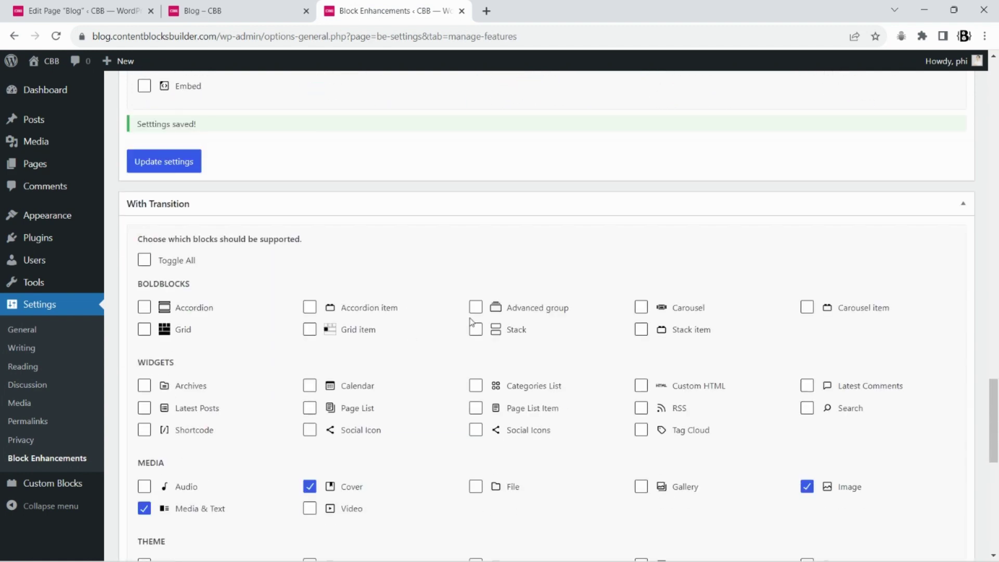
left_click(475, 307)
scroll(192, 423, "down", 10)
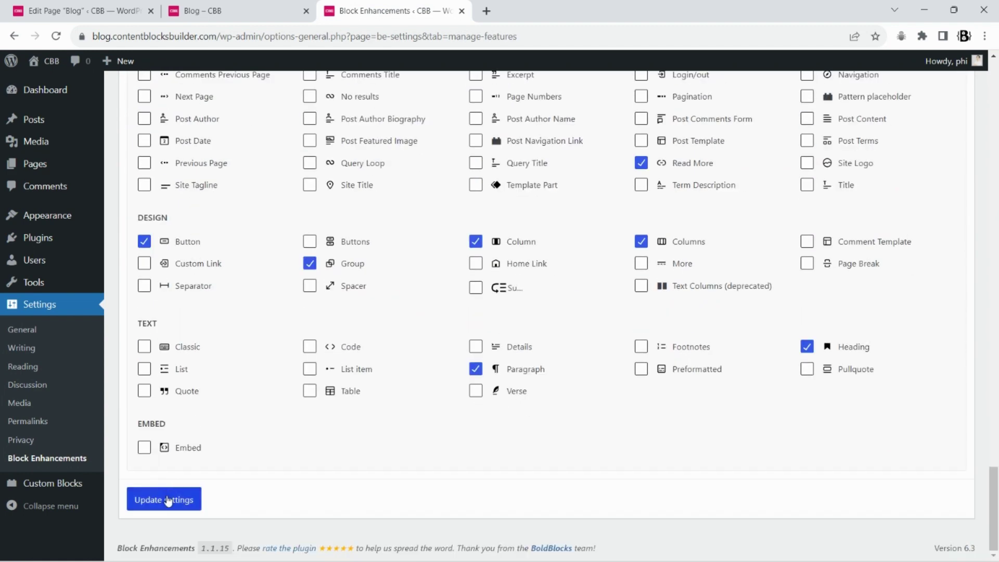
left_click(167, 499)
left_click(124, 11)
left_click(56, 36)
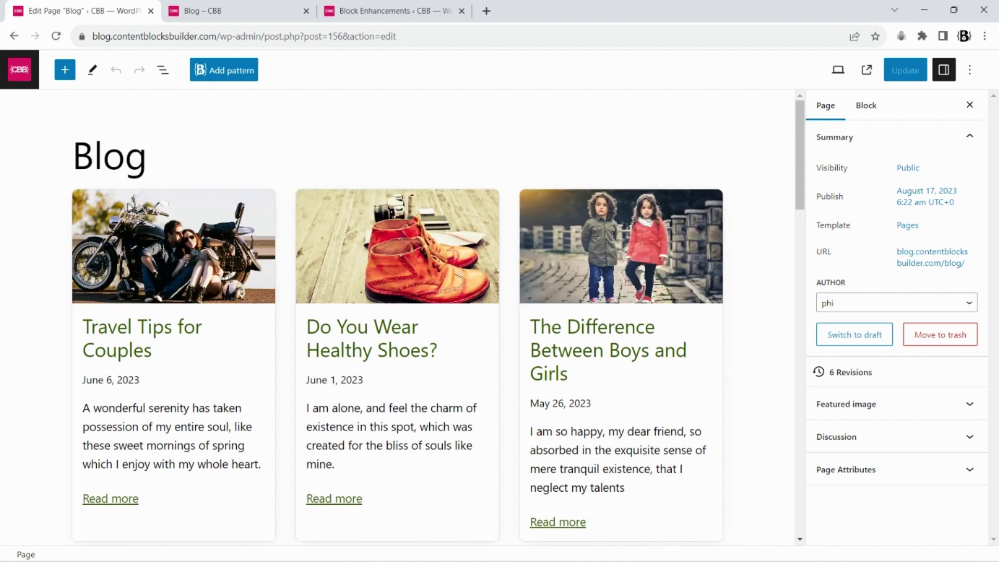
- Select the card's Advanced group and remove its built-in box shadow
left_click(129, 206)
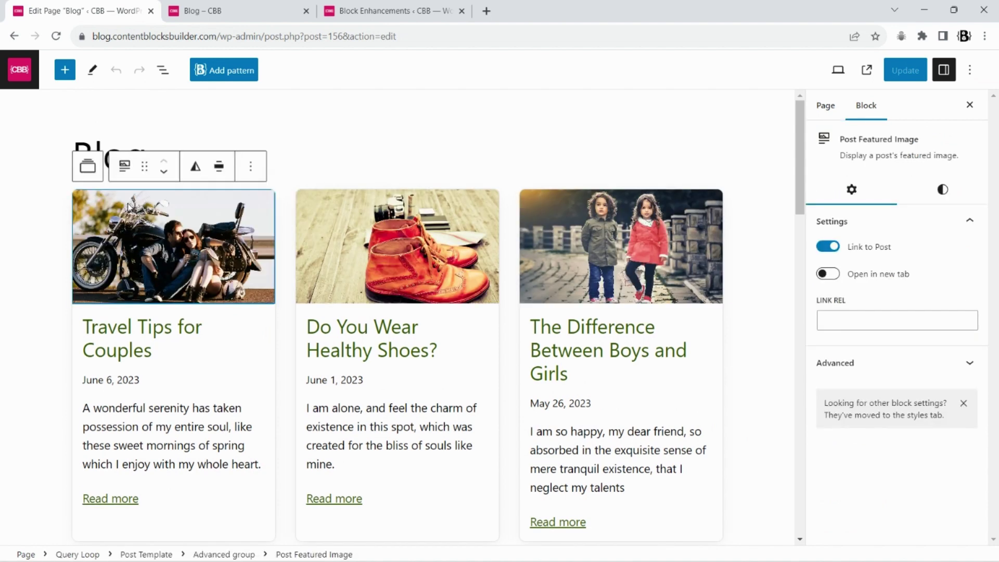
left_click(146, 553)
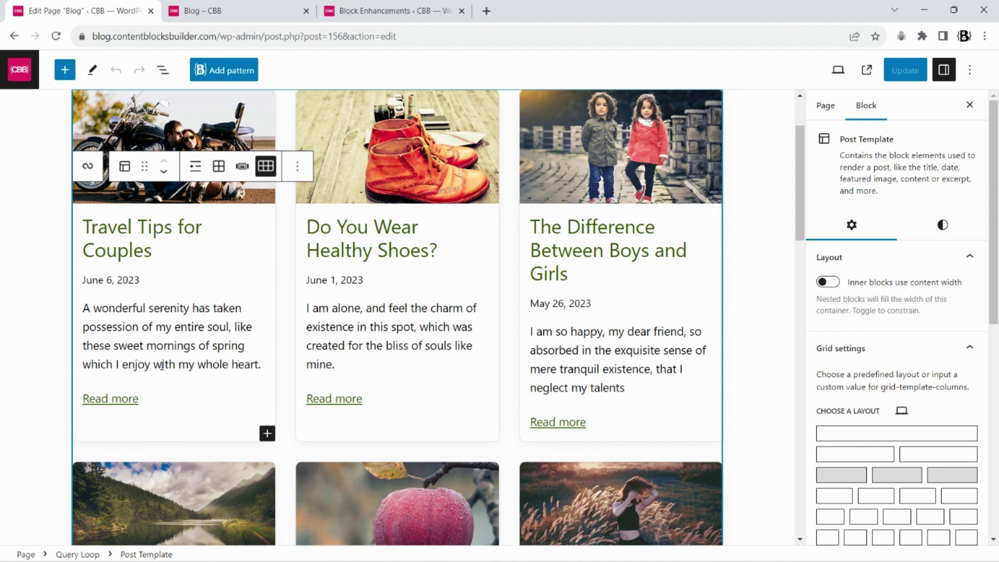
scroll(171, 292, "up", 2)
left_click(172, 259)
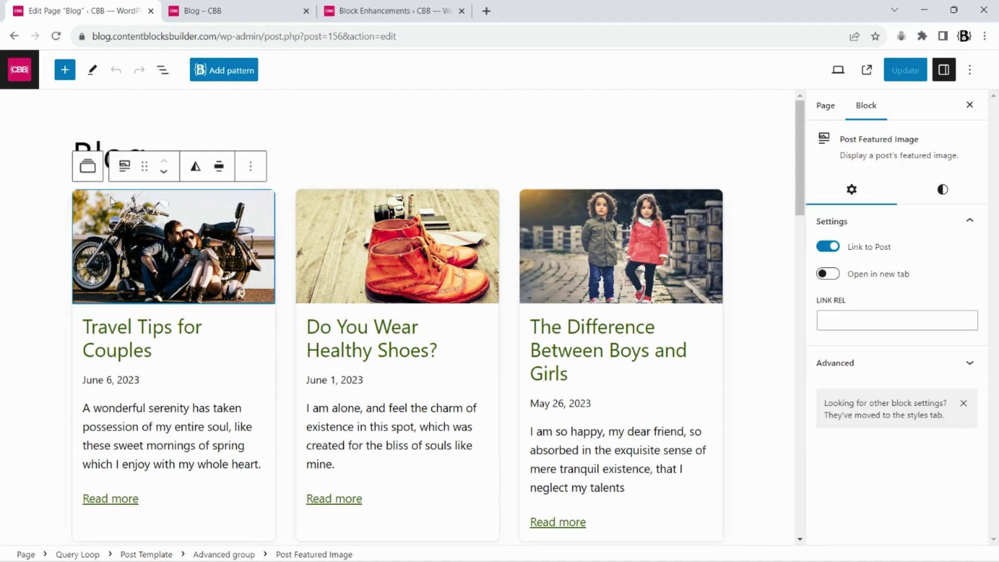
left_click(93, 170)
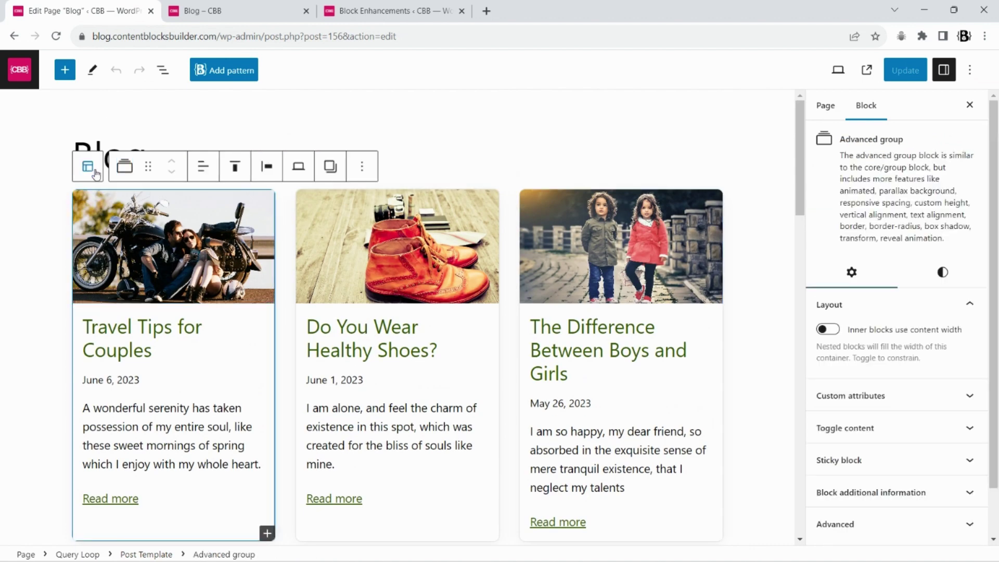
left_click(942, 272)
scroll(952, 325, "down", 8)
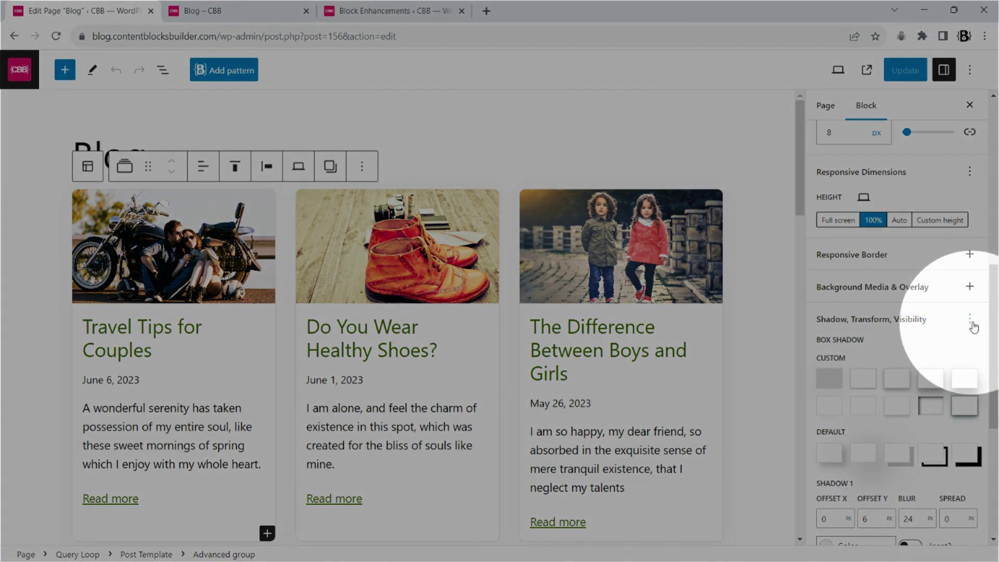
left_click(970, 319)
left_click(905, 373)
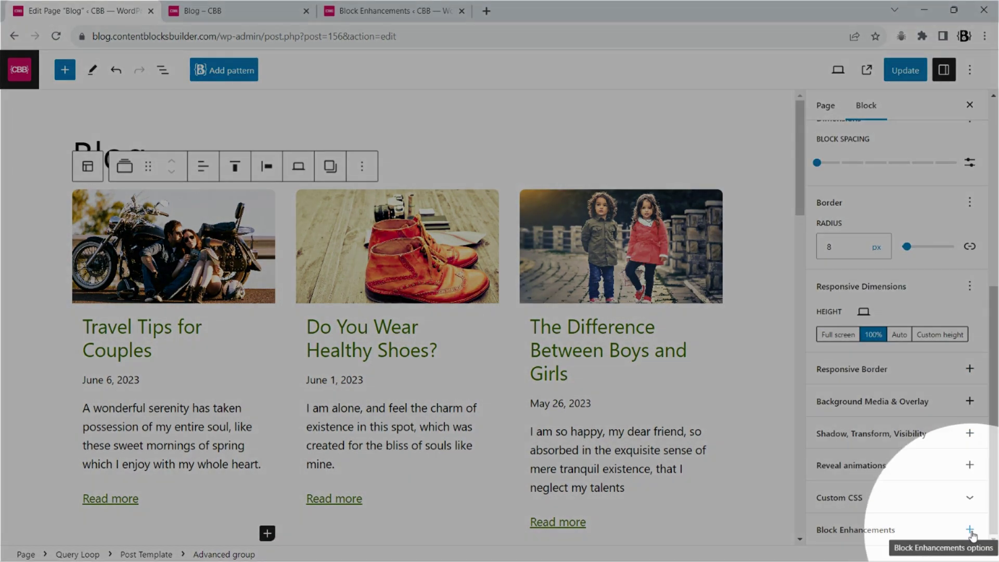
- Add a Block Enhancements shadow: first custom preset for Normal, third for Hover
left_click(971, 530)
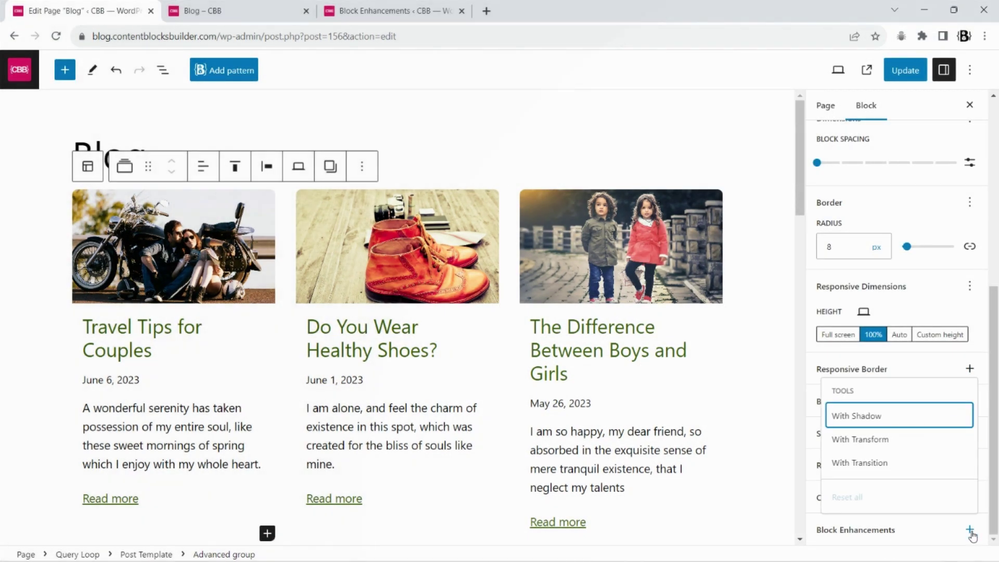
left_click(891, 418)
scroll(839, 431, "down", 3)
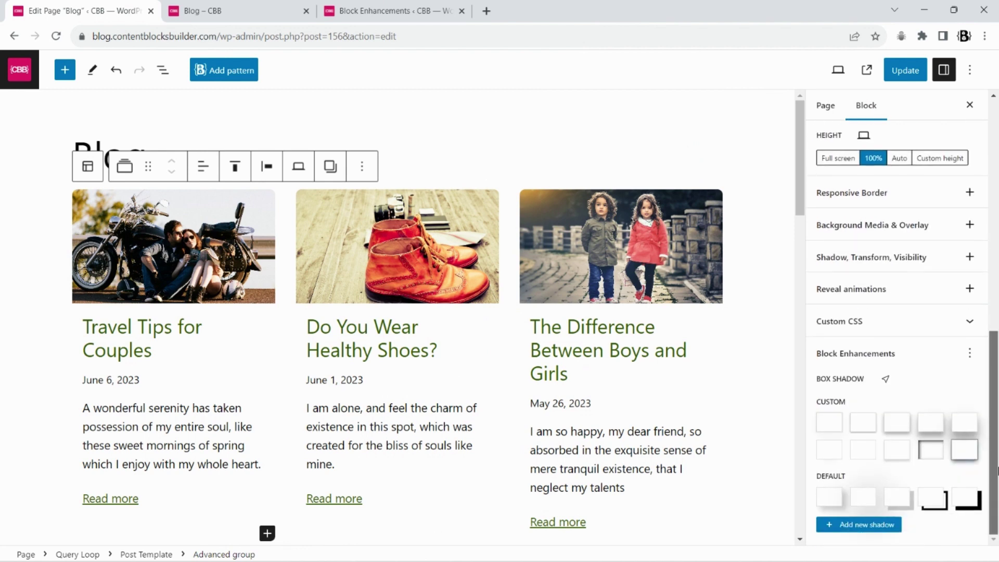
left_click(836, 427)
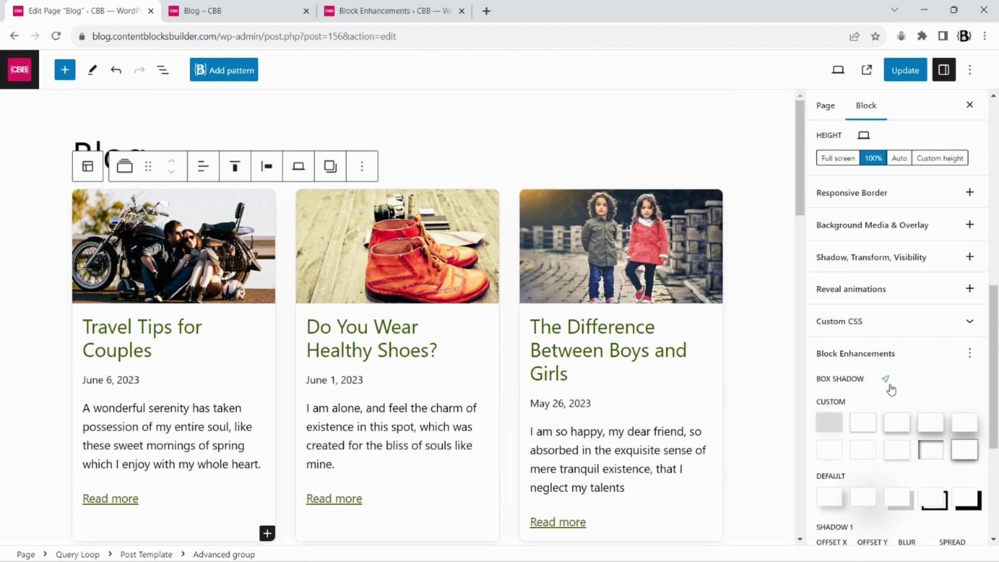
left_click(889, 384)
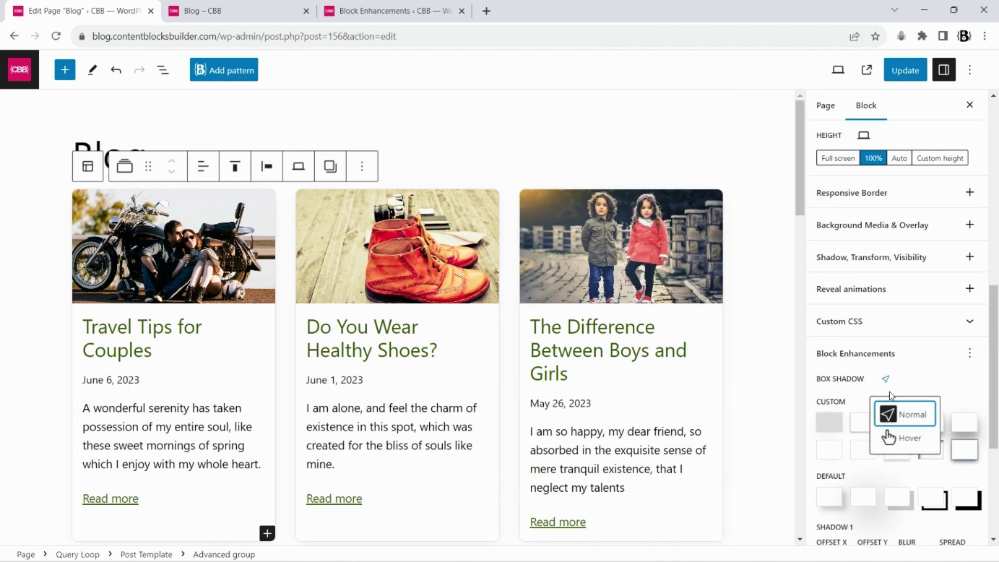
left_click(907, 441)
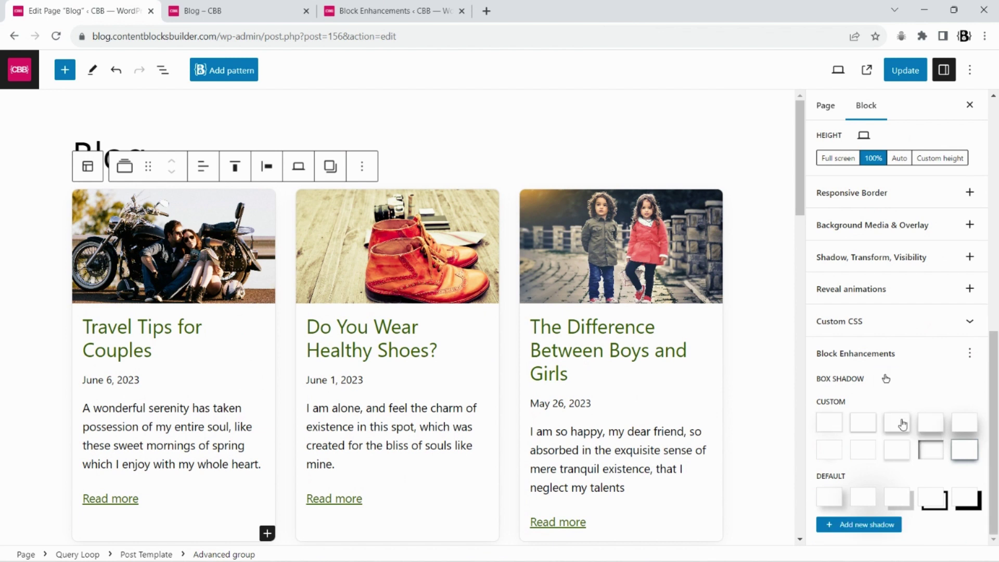
left_click(901, 423)
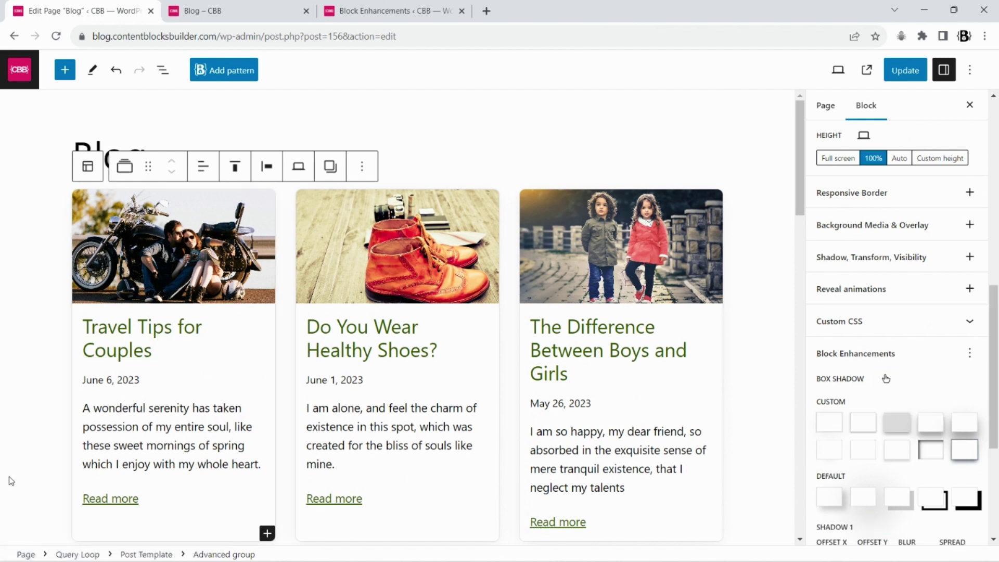
left_click(970, 355)
- Add a Block Enhancements transition of all .25s ease to the card group
left_click(882, 454)
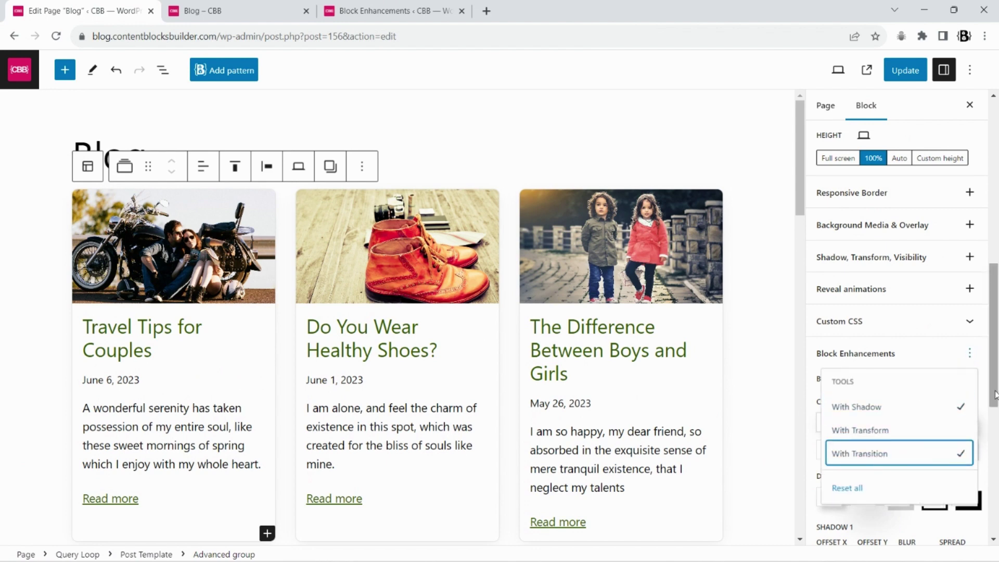
scroll(936, 395, "down", 5)
scroll(934, 400, "down", 2)
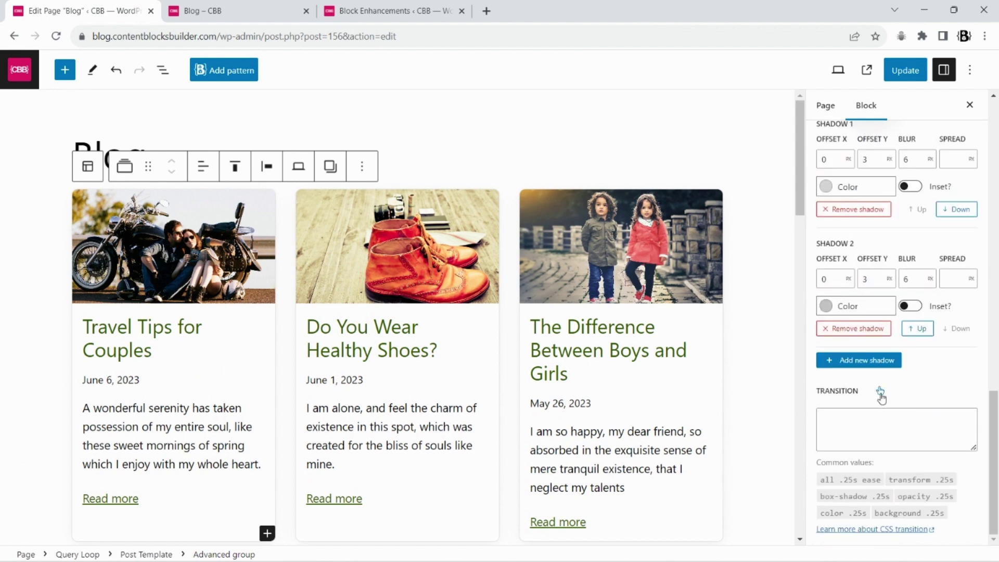
left_click(881, 394)
left_click(889, 425)
left_click(838, 480)
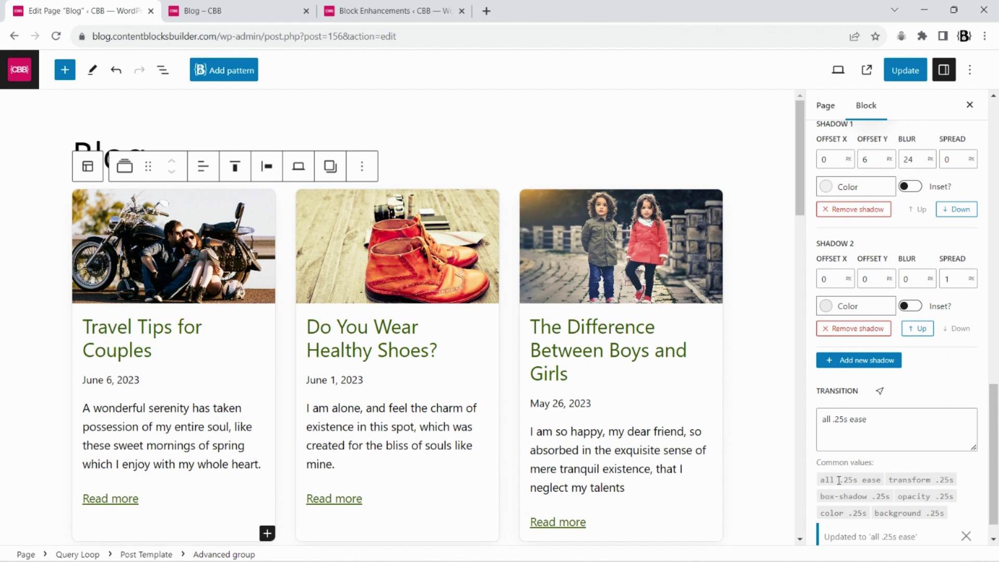
scroll(949, 390, "up", 6)
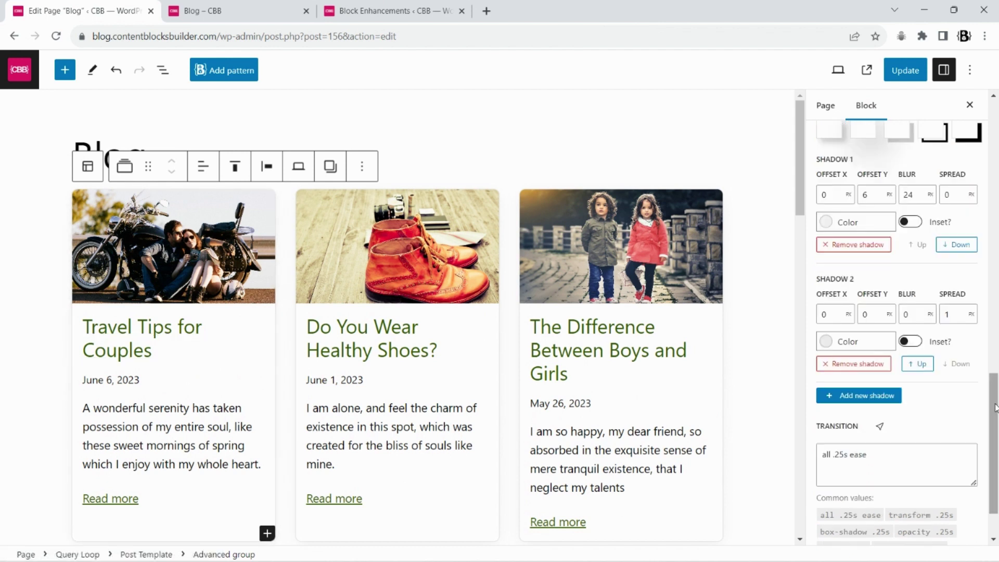
- Add a Transform setting to the card group, discarding an initial normal-state translate
left_click(969, 253)
left_click(892, 338)
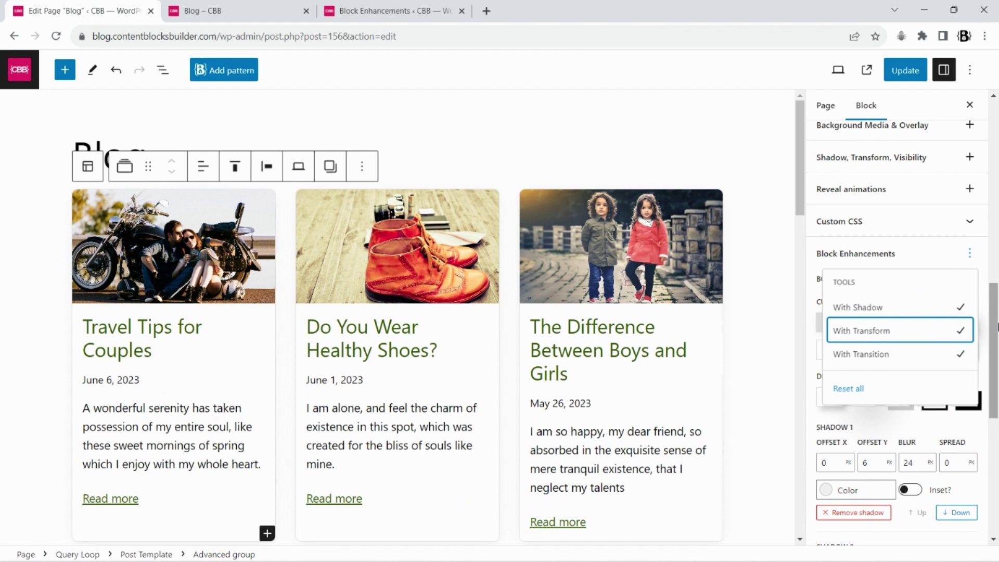
scroll(963, 364, "down", 7)
left_click(879, 340)
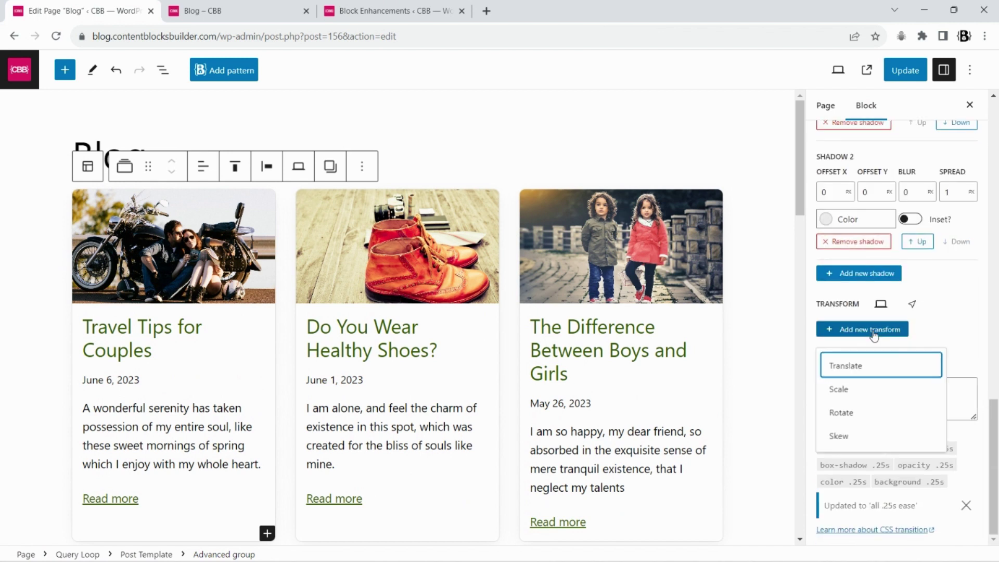
left_click(865, 364)
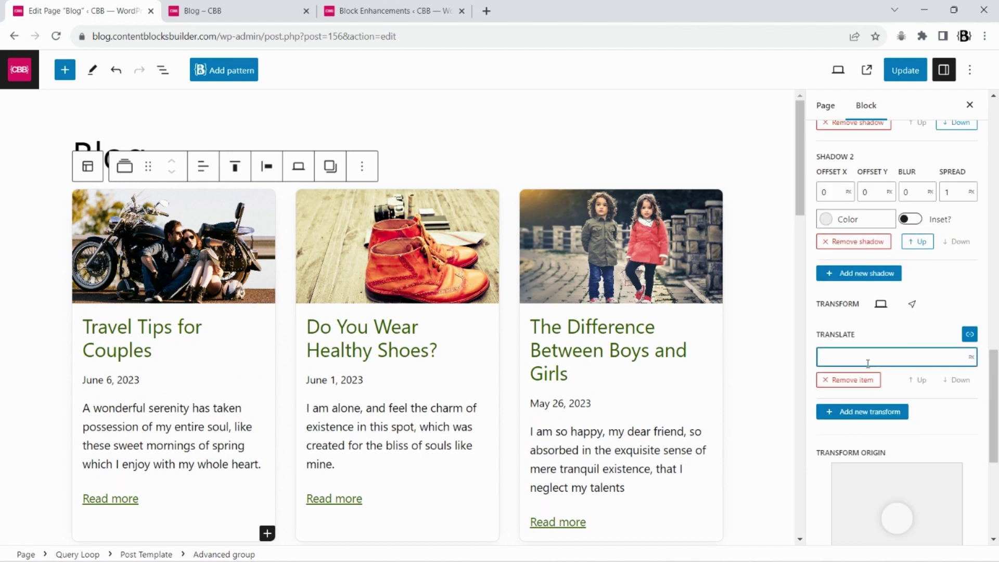
type("4")
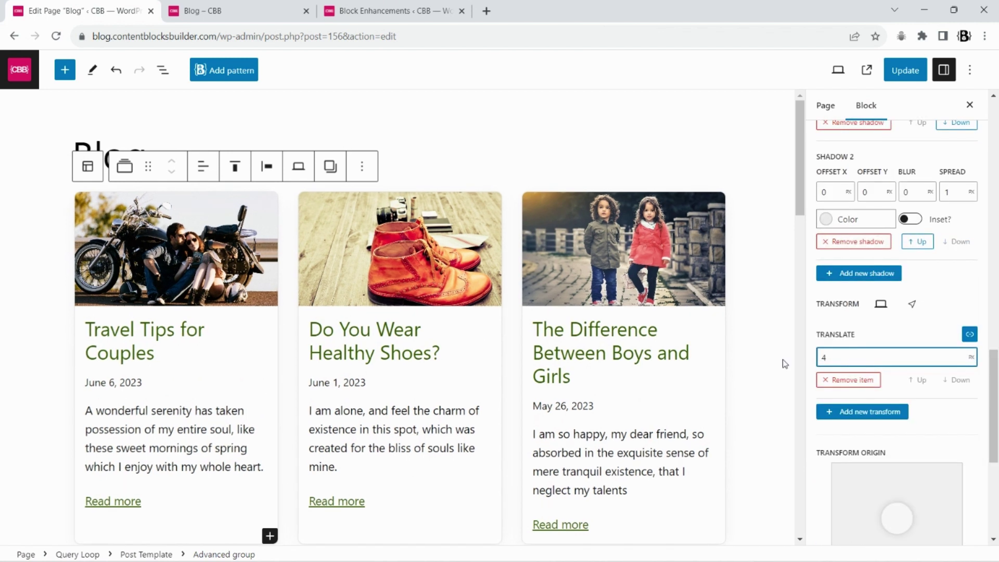
left_click(850, 380)
- Set a hover translate with unlinked offsets: X 0 and Y -4 px
left_click(912, 304)
left_click(925, 361)
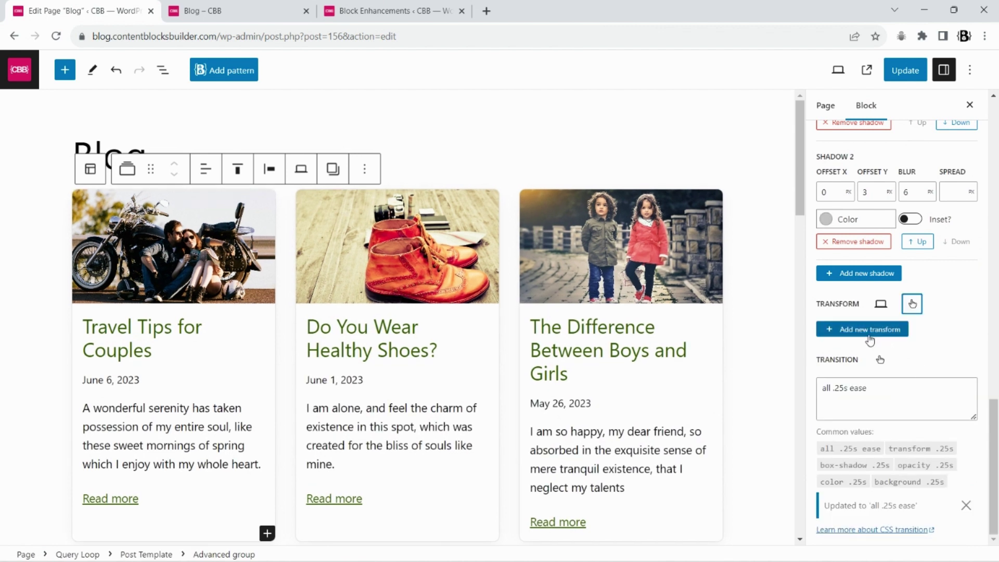
left_click(869, 339)
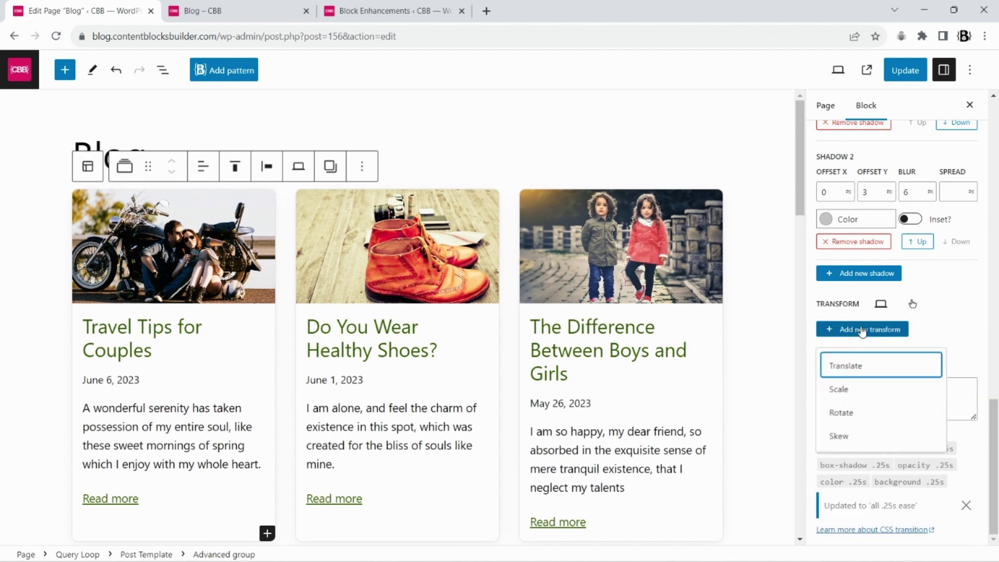
left_click(862, 369)
left_click(884, 364)
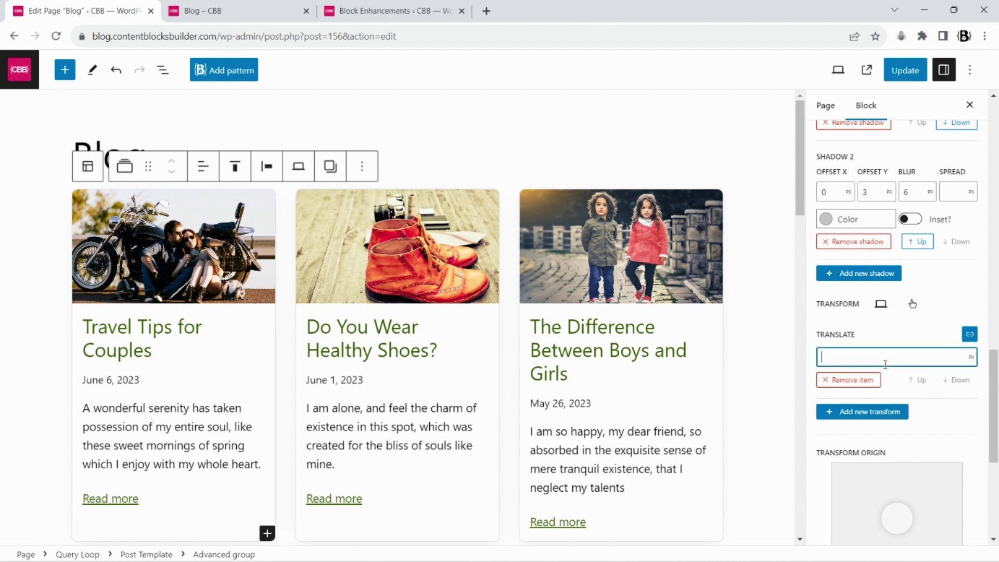
type("4")
left_click(969, 334)
left_click(911, 374)
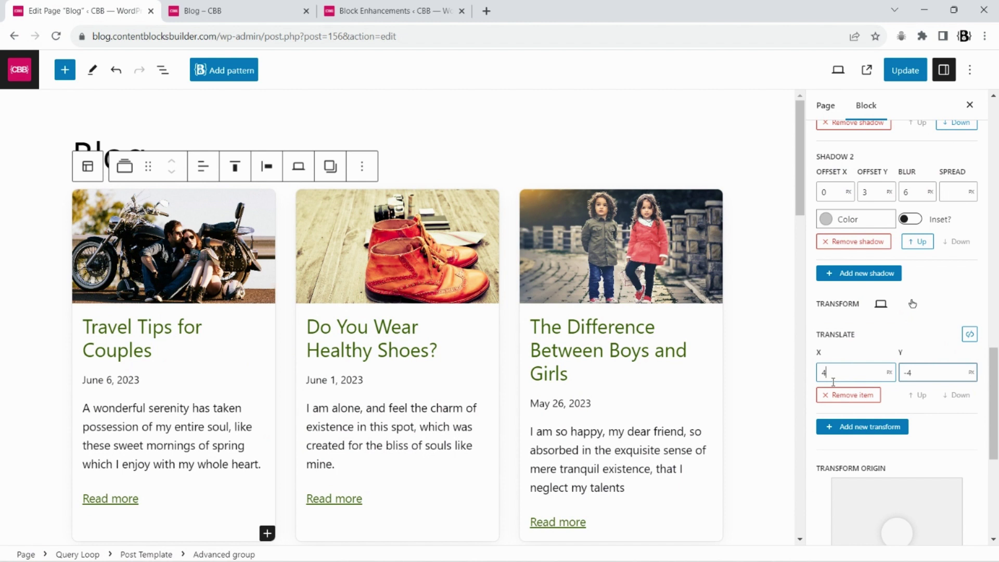
left_click_drag(833, 381, 815, 380)
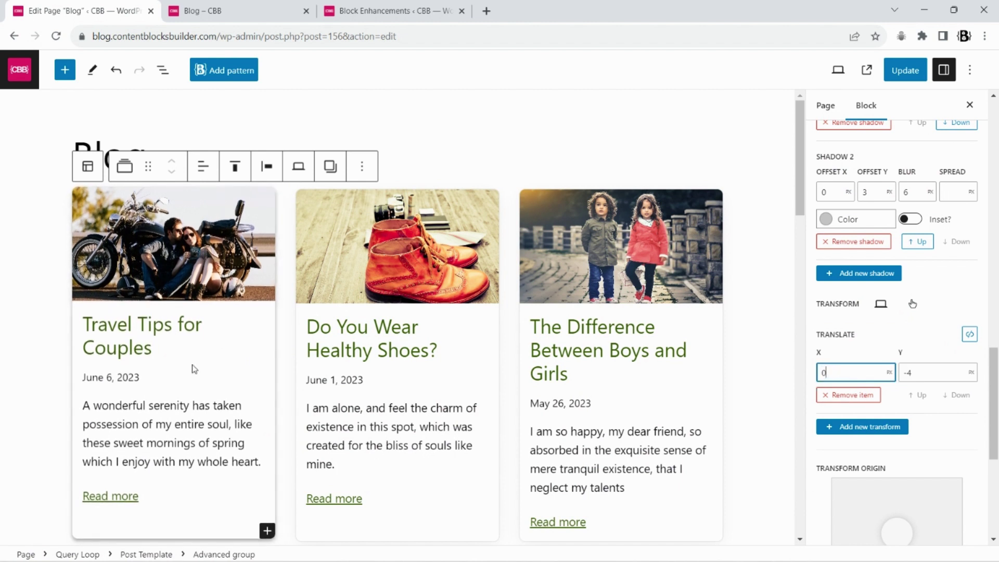
type("0")
scroll(988, 325, "up", 3)
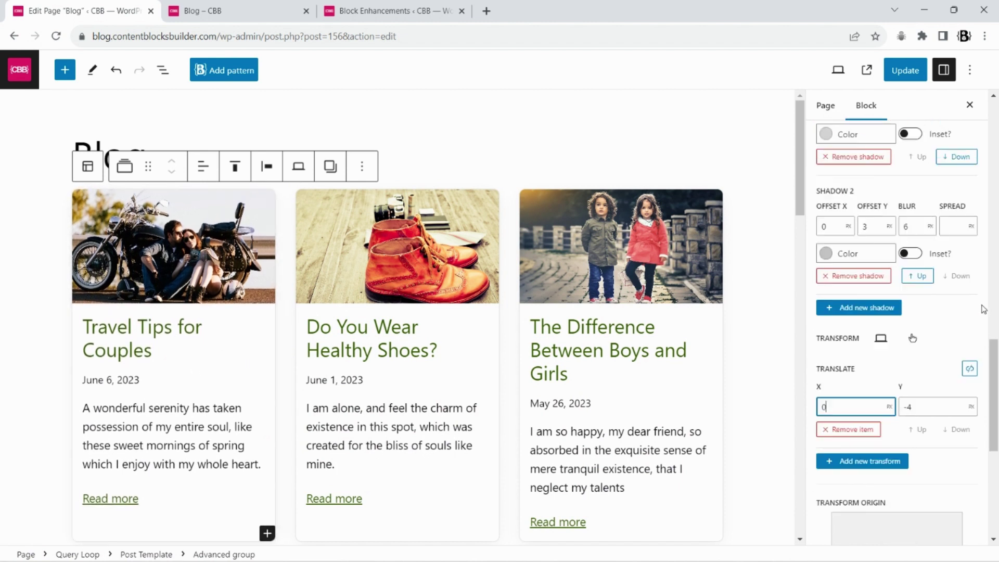
- Save the page and scroll through the live blog page
left_click(905, 70)
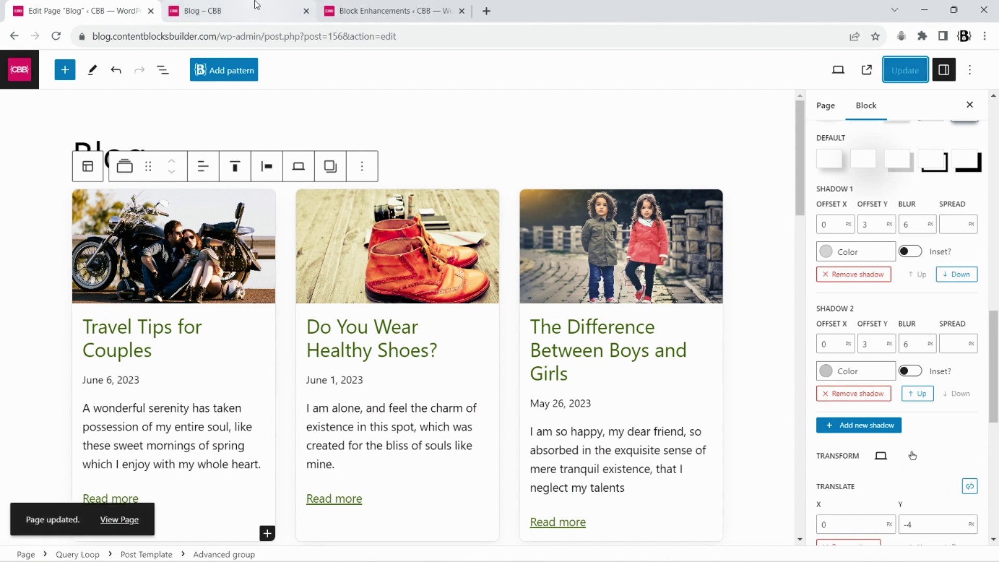
left_click(223, 11)
scroll(27, 323, "down", 3)
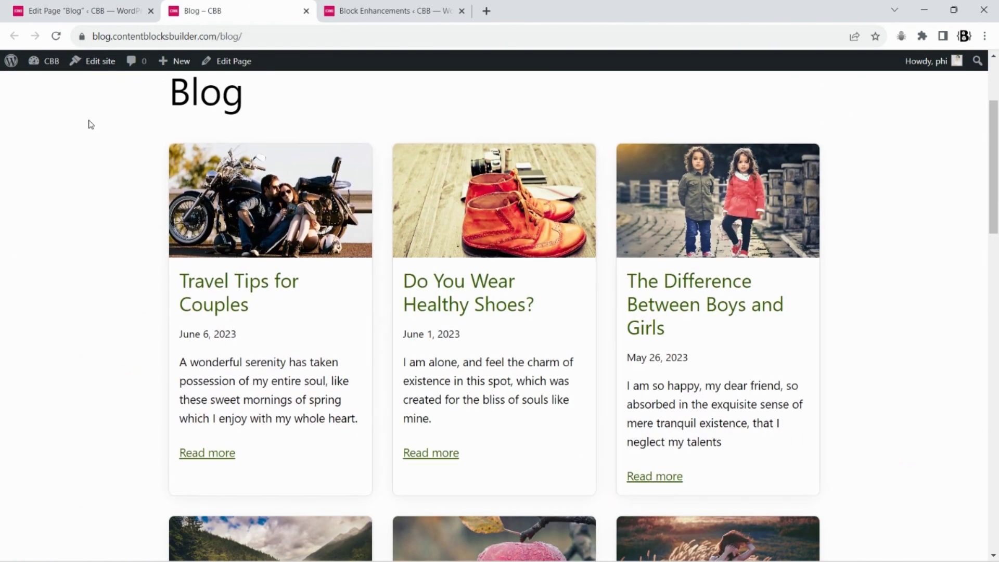
- Back in the editor, select the excerpt's Read more link text
left_click(61, 11)
scroll(234, 333, "down", 3)
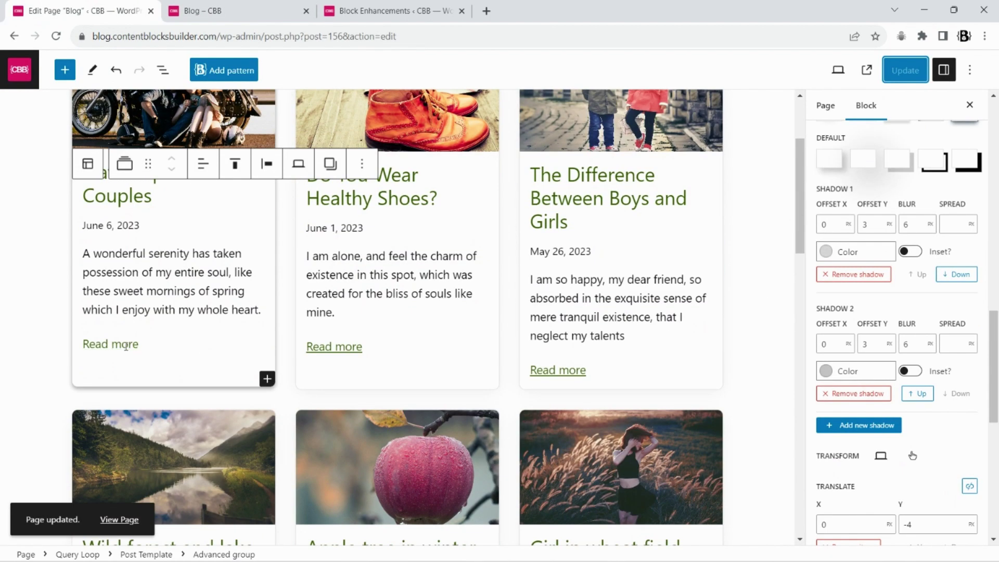
left_click(127, 345)
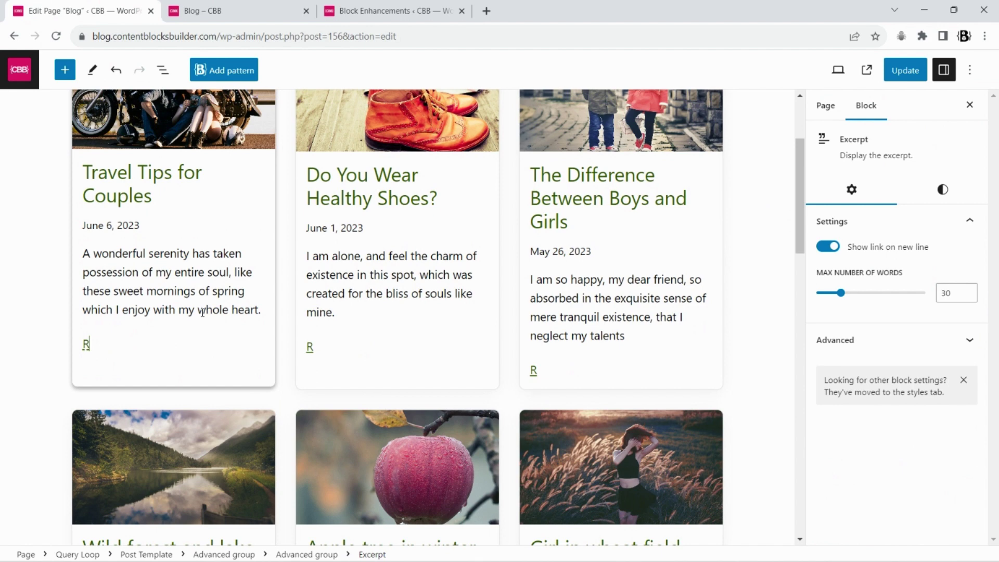
- Clear the excerpt's read-more text and add a Read More block after the excerpt
key("BackSpace")
left_click(321, 220)
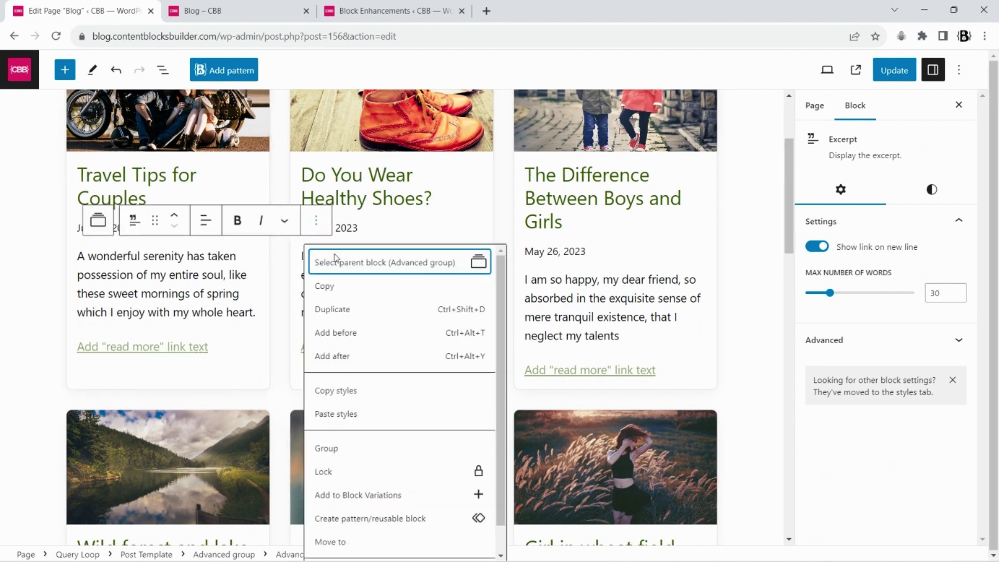
left_click(350, 355)
type("/re")
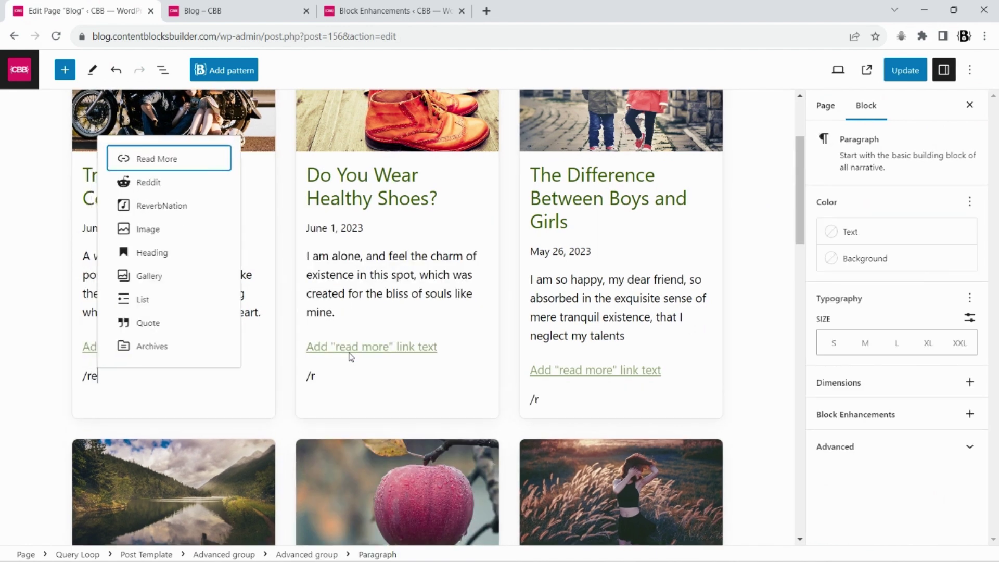
key("Return")
type("Read mo")
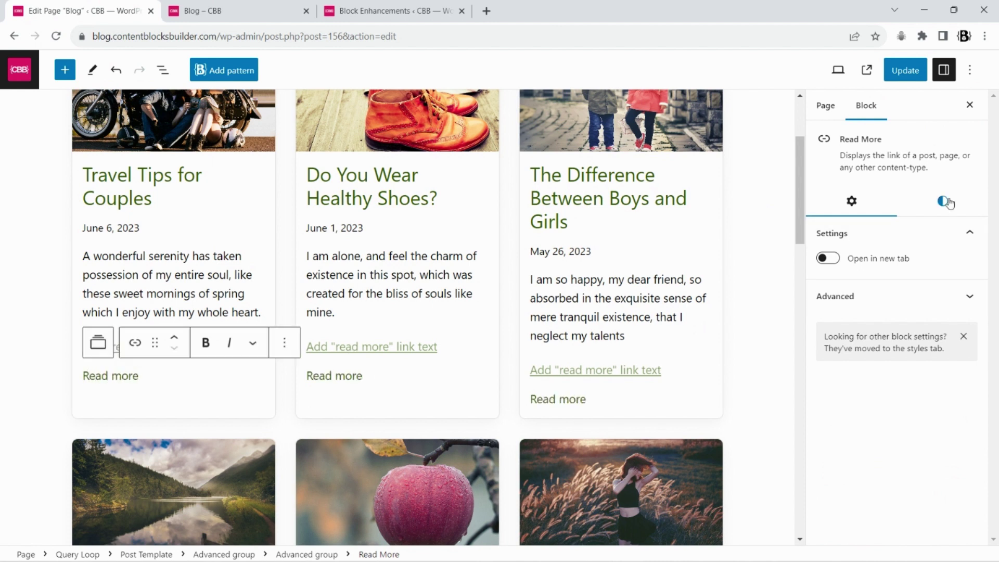
- Give the Read More link an Arrow forward icon, then save and view the live blog
left_click(943, 201)
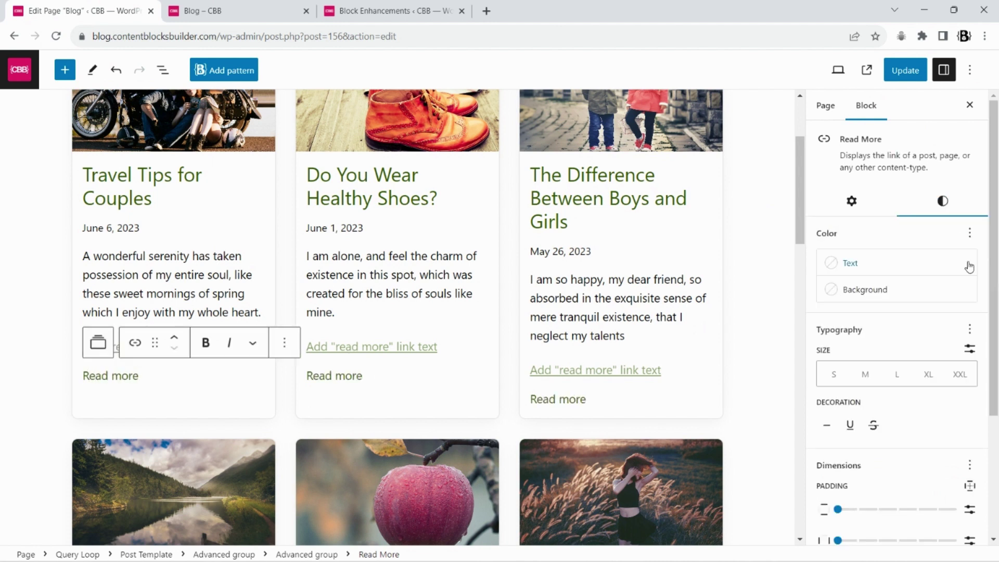
scroll(978, 333, "down", 3)
left_click(970, 530)
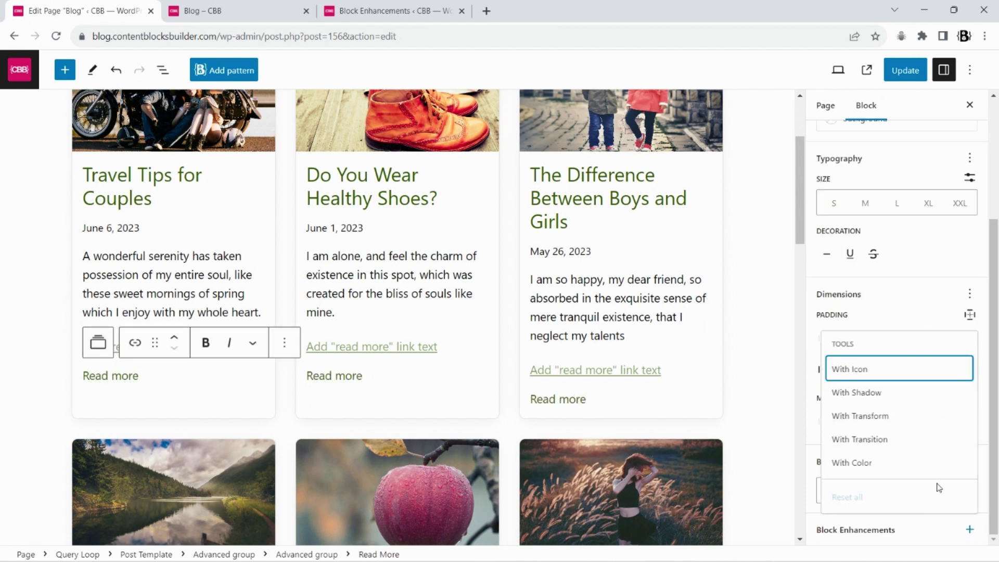
left_click(870, 377)
scroll(976, 427, "down", 3)
left_click(861, 419)
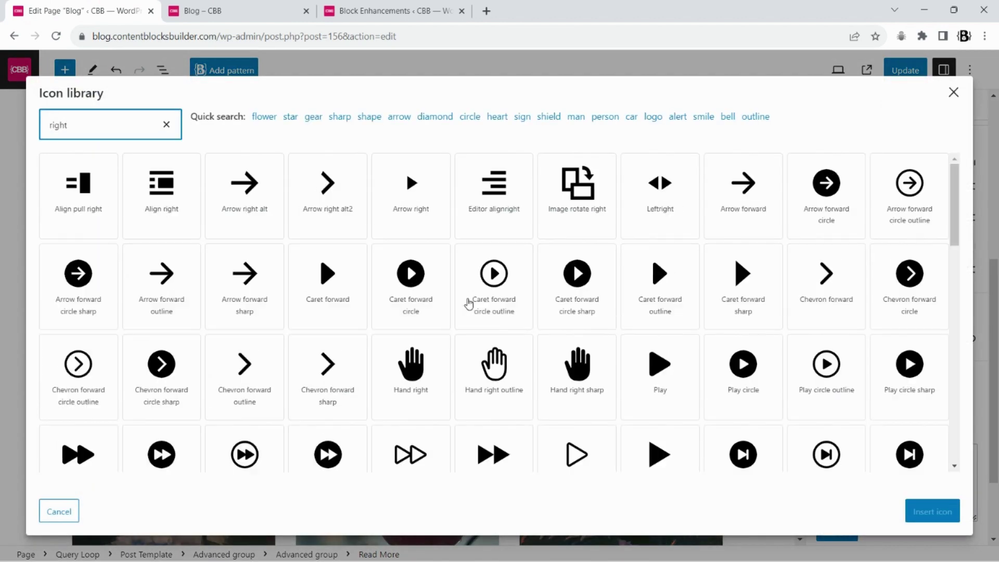
left_click(749, 198)
left_click(936, 510)
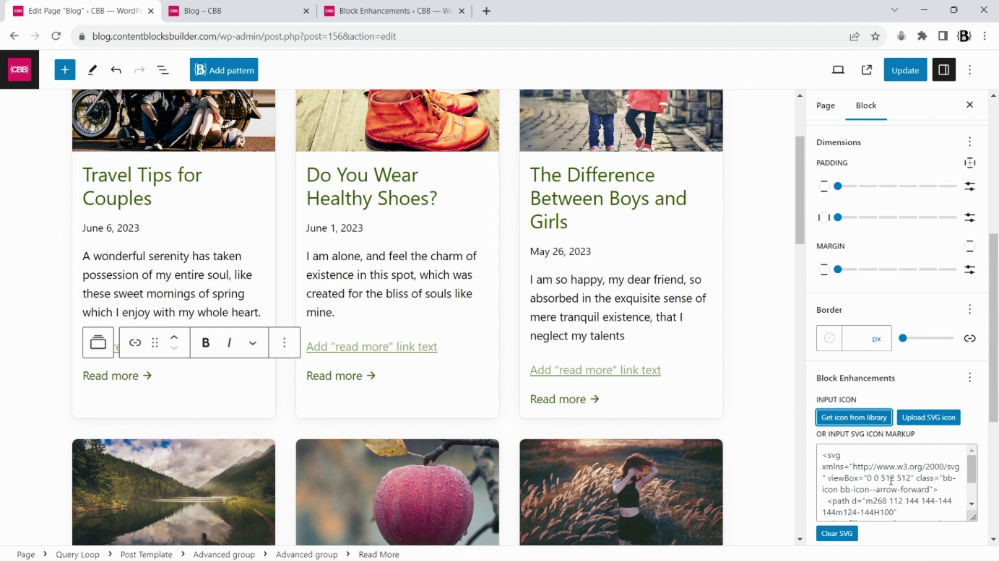
left_click(905, 70)
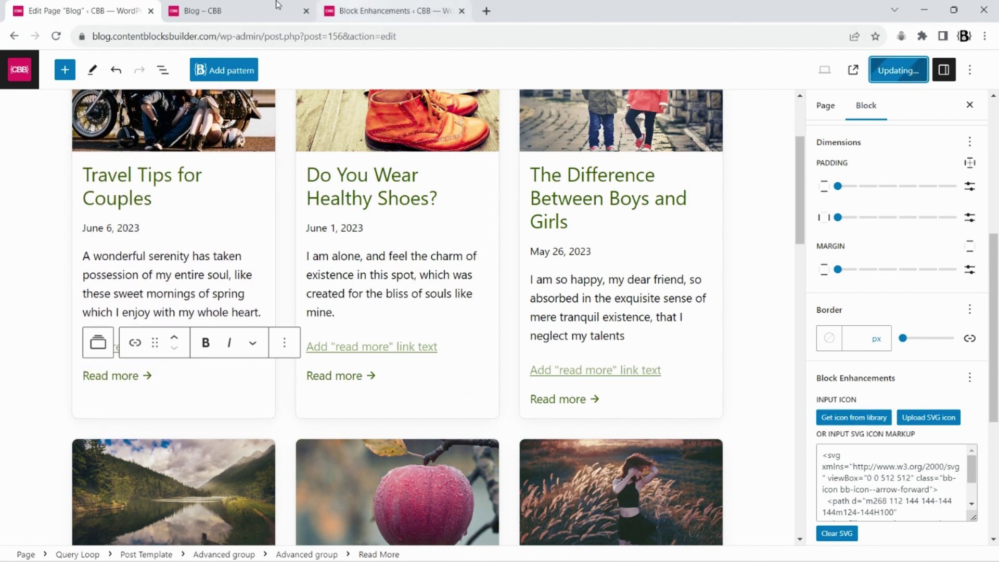
left_click(216, 6)
key("F5")
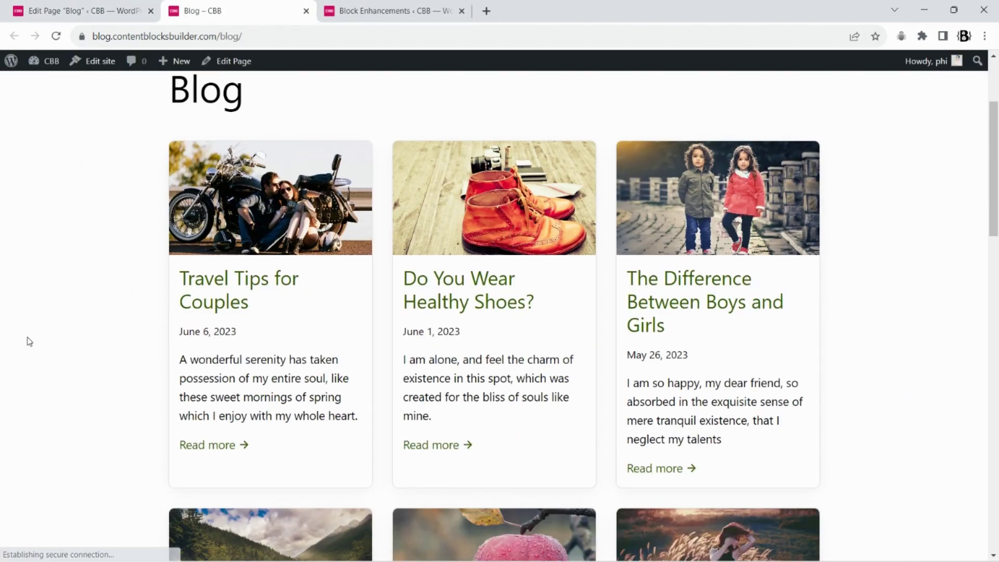
left_click(55, 7)
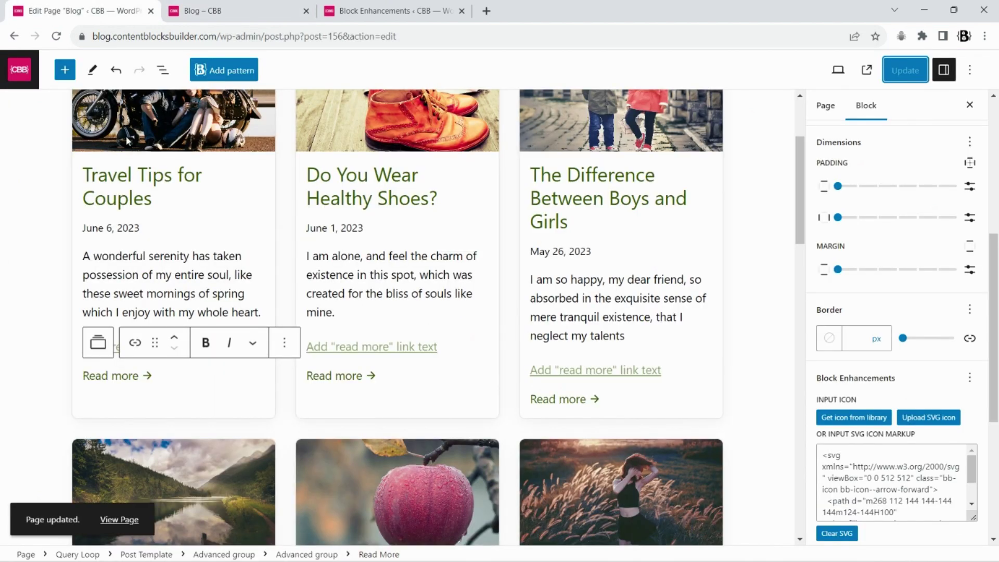
scroll(128, 141, "up", 3)
left_click(229, 8)
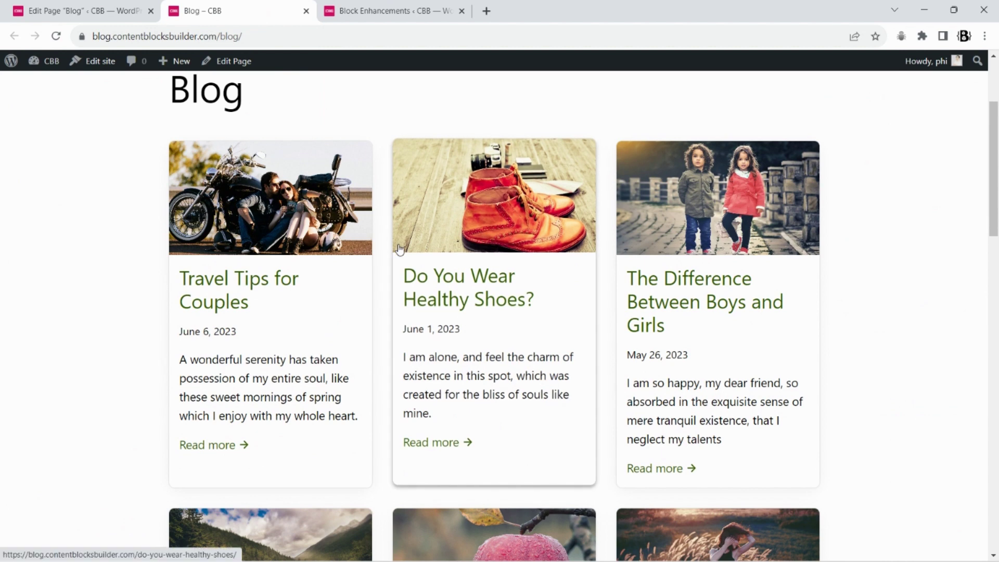
key("F12")
left_click(969, 308)
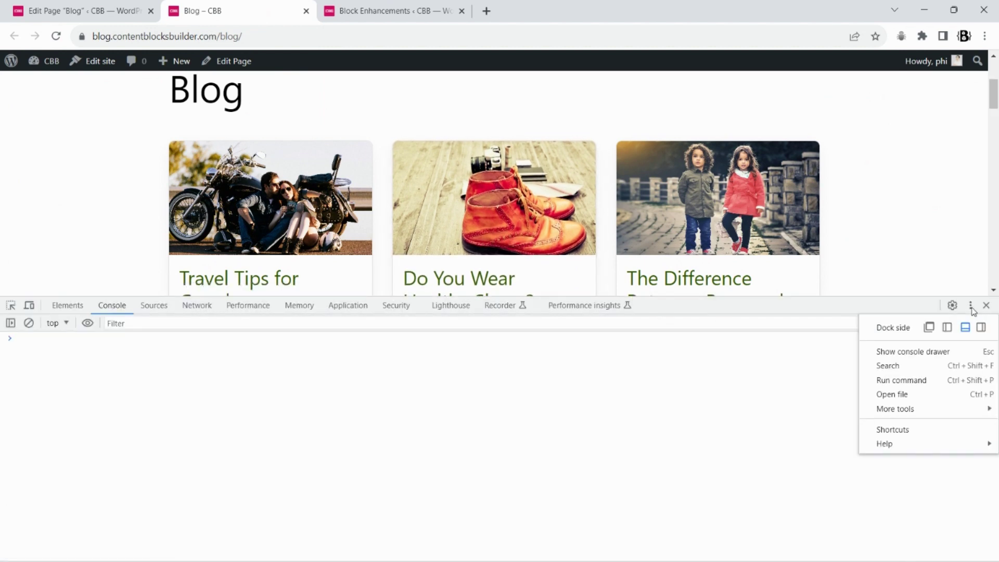
left_click(979, 326)
left_click_drag(544, 266, 916, 385)
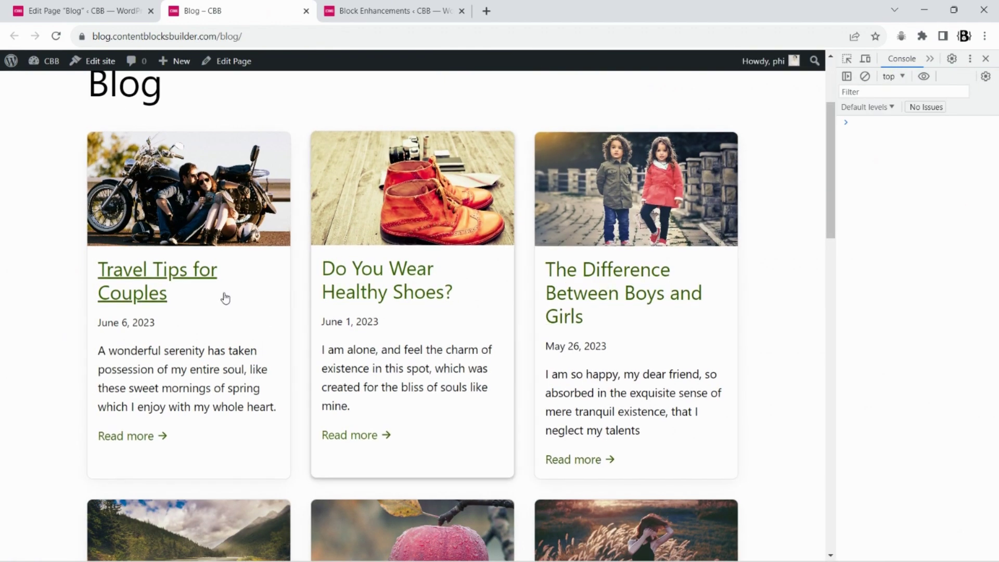
scroll(256, 352, "down", 9)
scroll(417, 381, "down", 8)
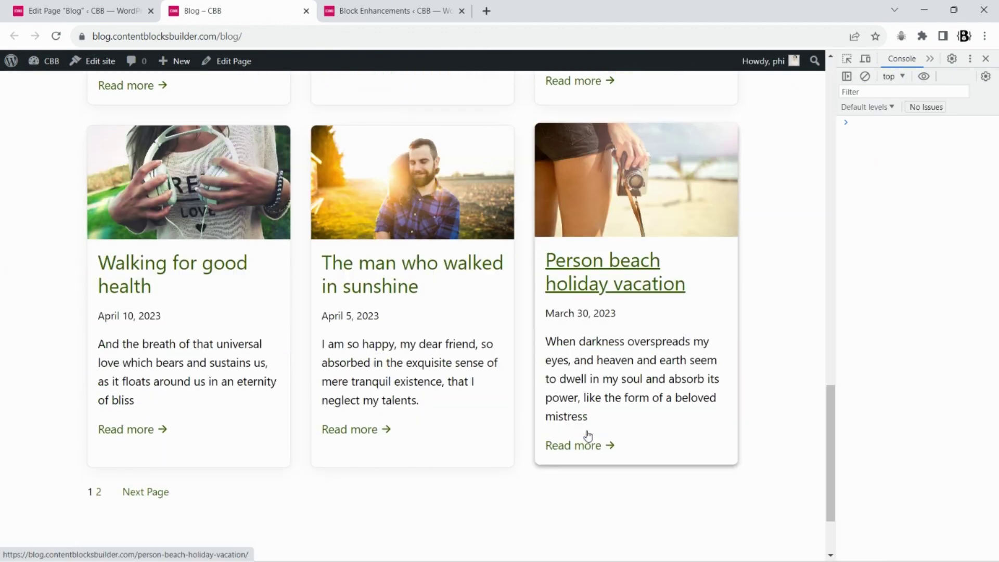
scroll(585, 436, "up", 18)
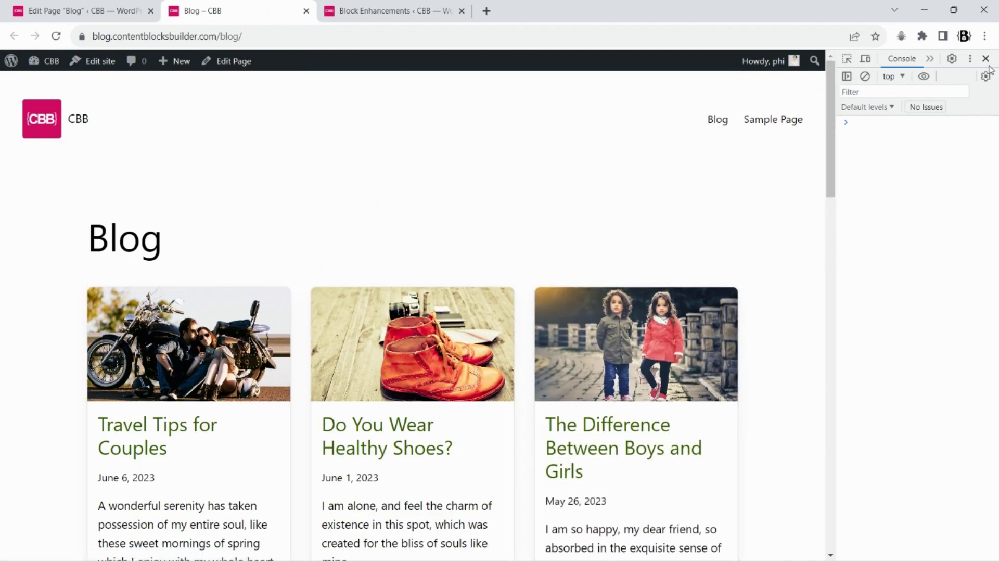
left_click(985, 59)
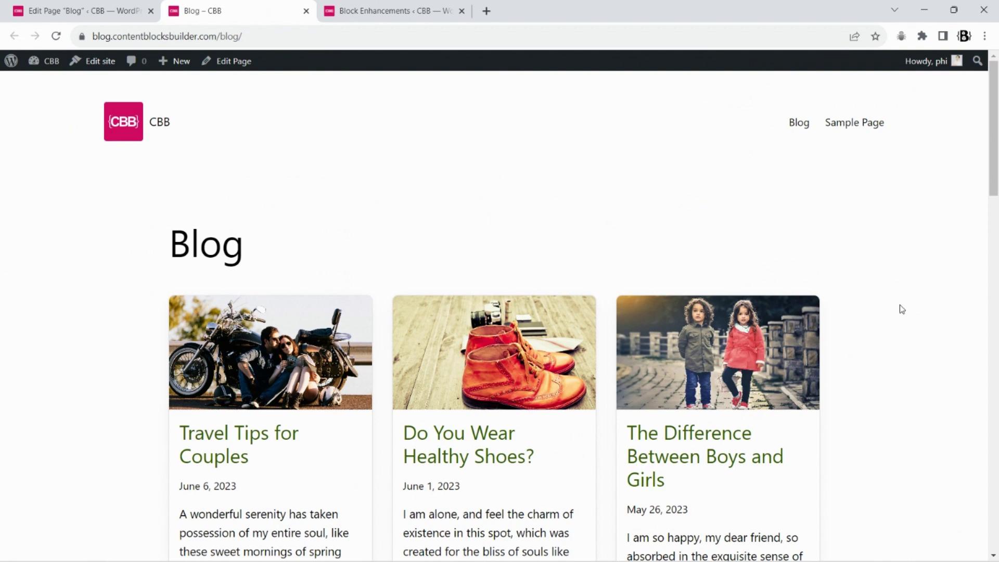
- Mark 'Do You Wear Healthy Shoes?' as sticky using Quick Edit
left_click(374, 16)
mouse_move(44, 130)
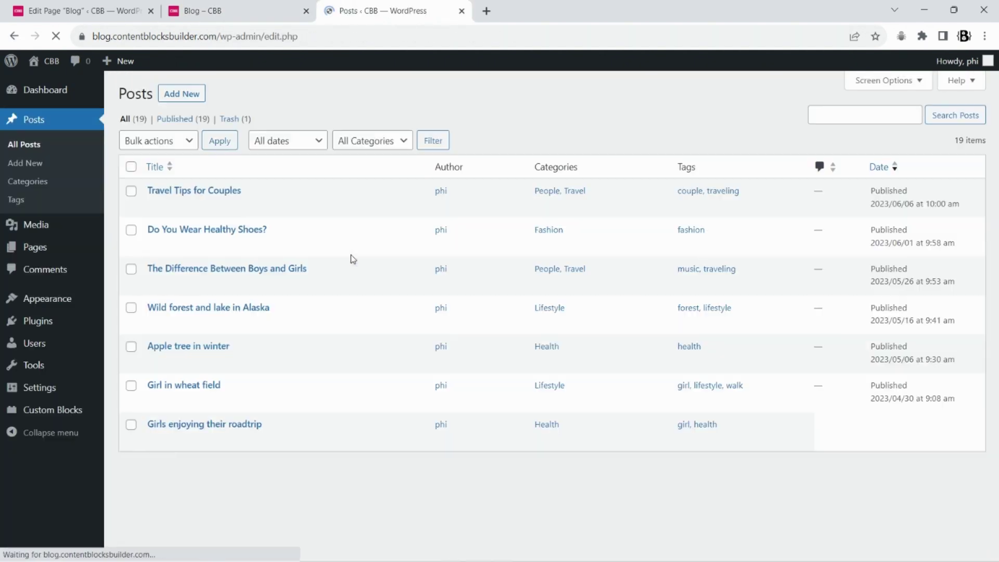
mouse_move(308, 260)
left_click(181, 246)
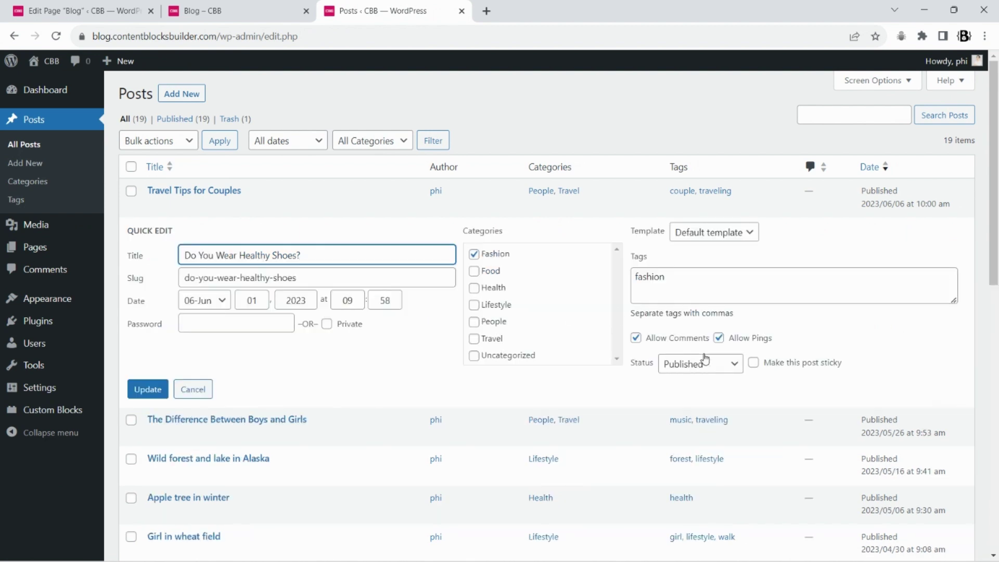
left_click(754, 363)
left_click(147, 389)
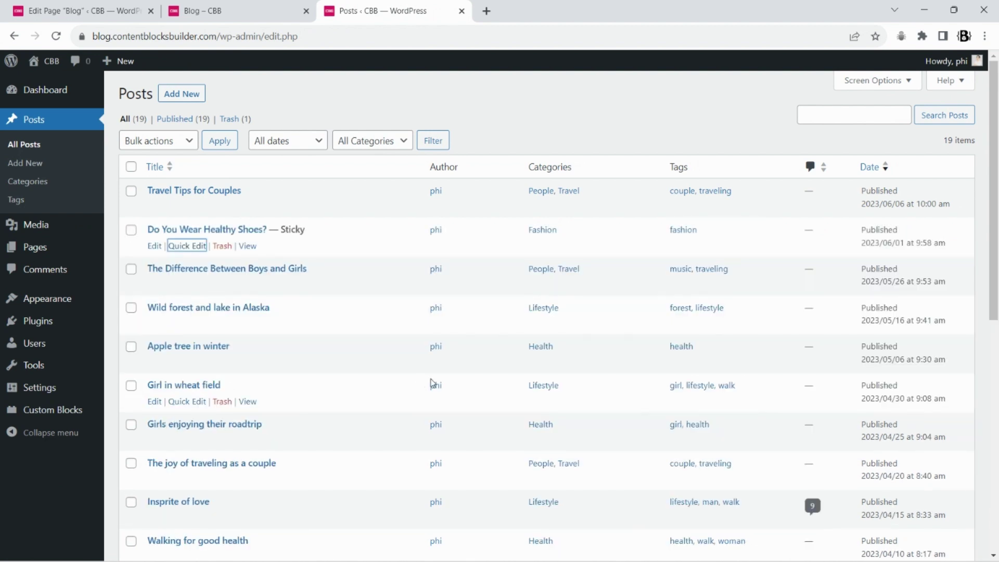
- Mark 'Girl in wheat field' and 'Walking for good health' as sticky
left_click(187, 401)
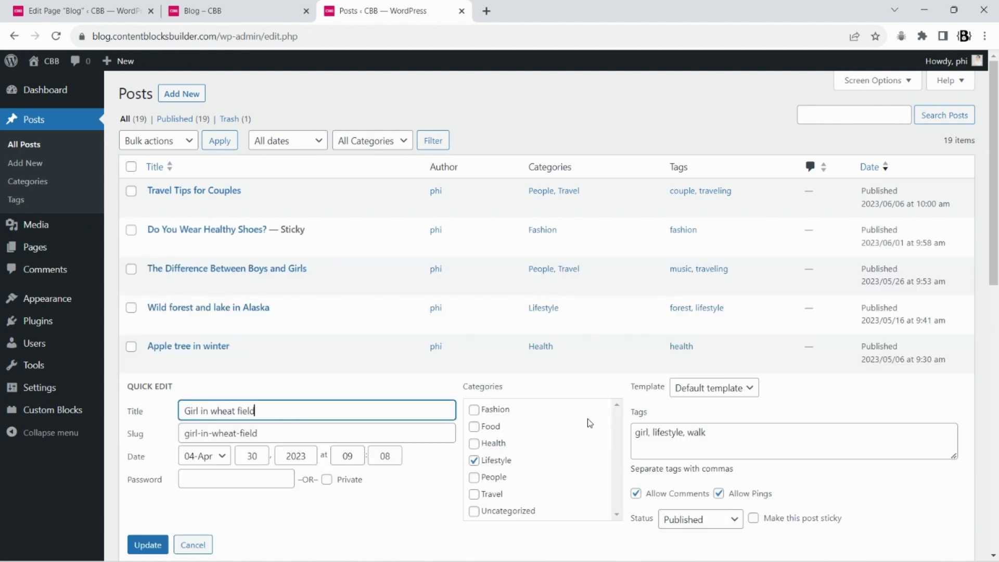
left_click(753, 518)
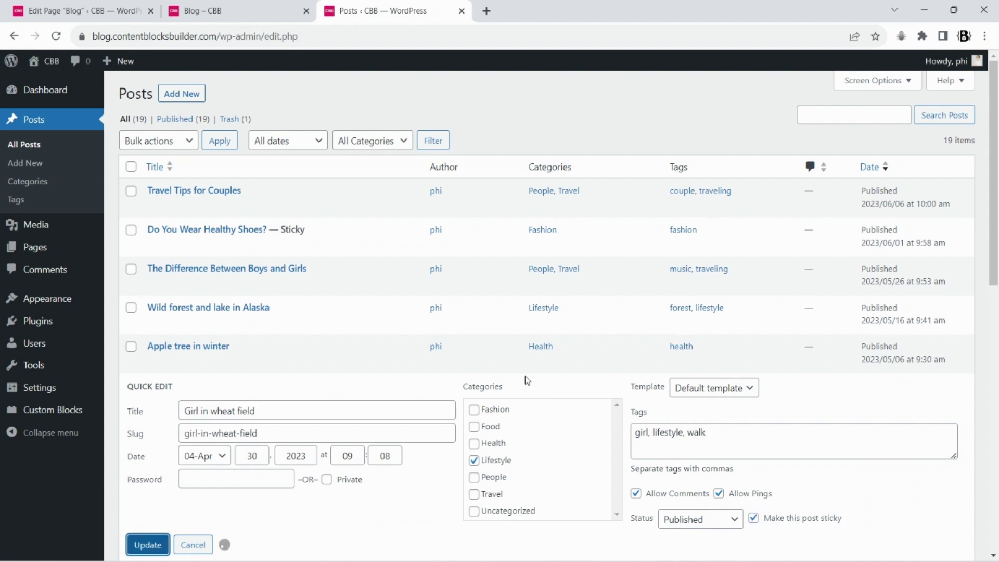
scroll(528, 378, "down", 5)
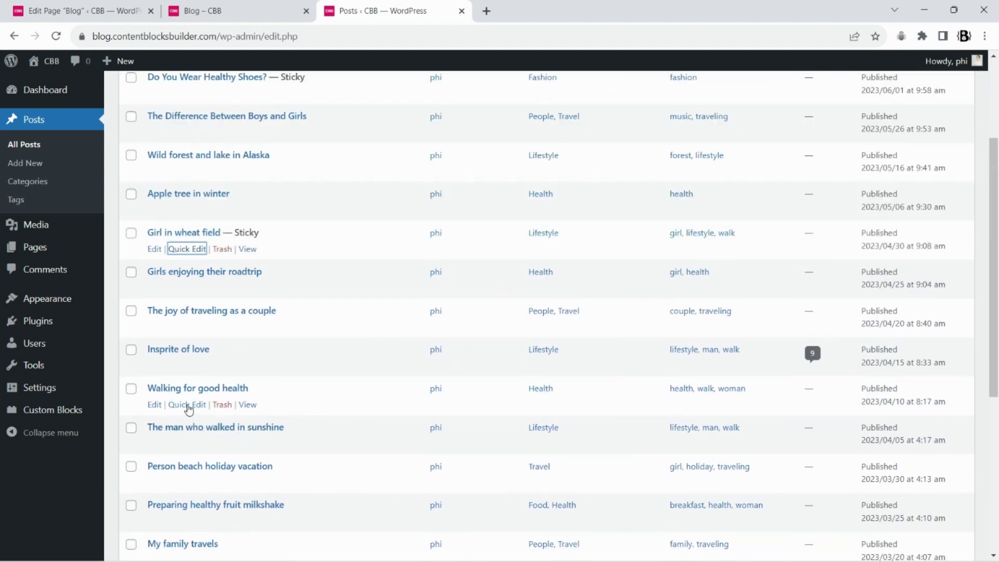
left_click(186, 405)
left_click(753, 522)
left_click(147, 546)
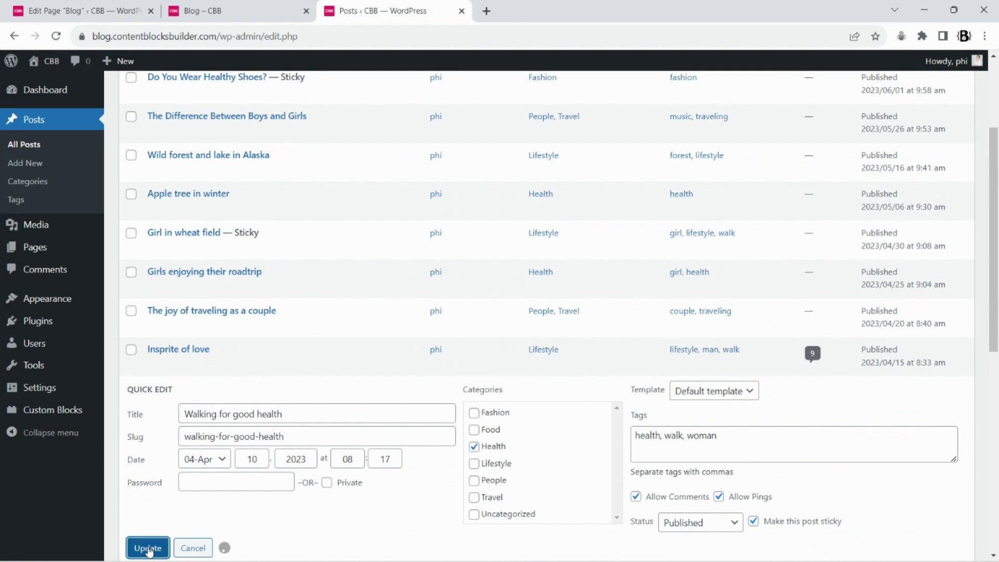
- Insert a Query Loop with the Title & Excerpt layout under the Blog title
left_click(74, 5)
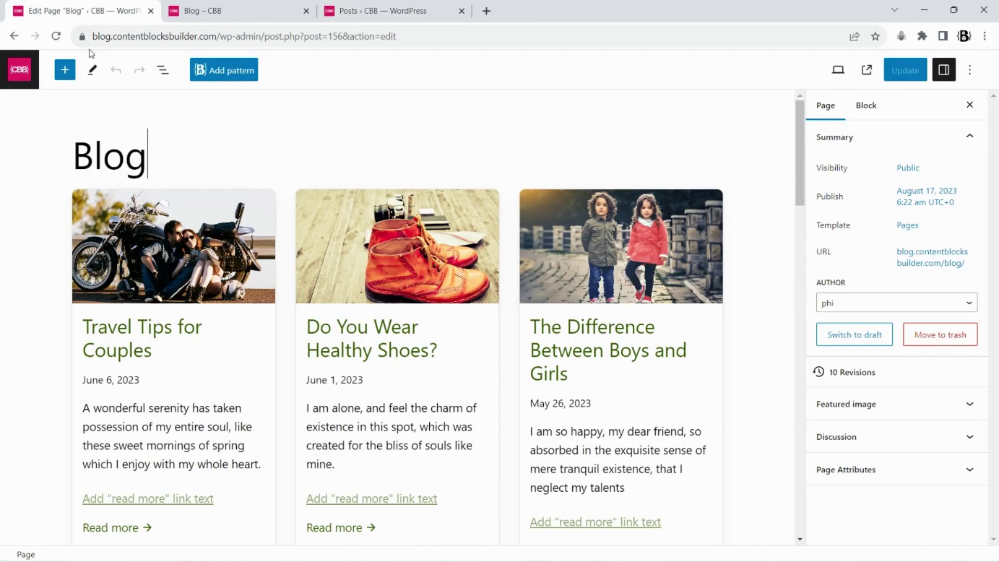
left_click(311, 141)
key("Return")
type("/")
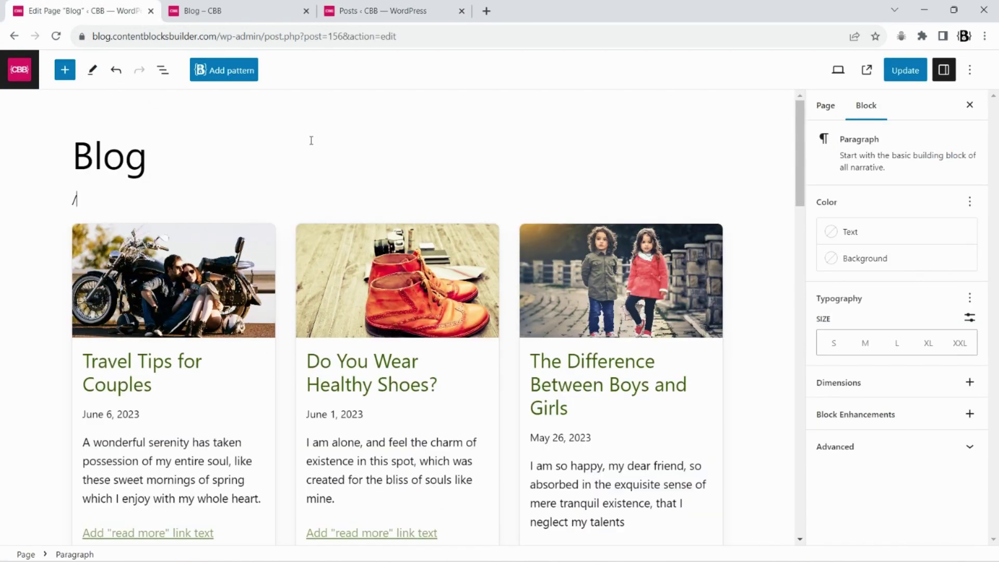
key("Return")
left_click(174, 283)
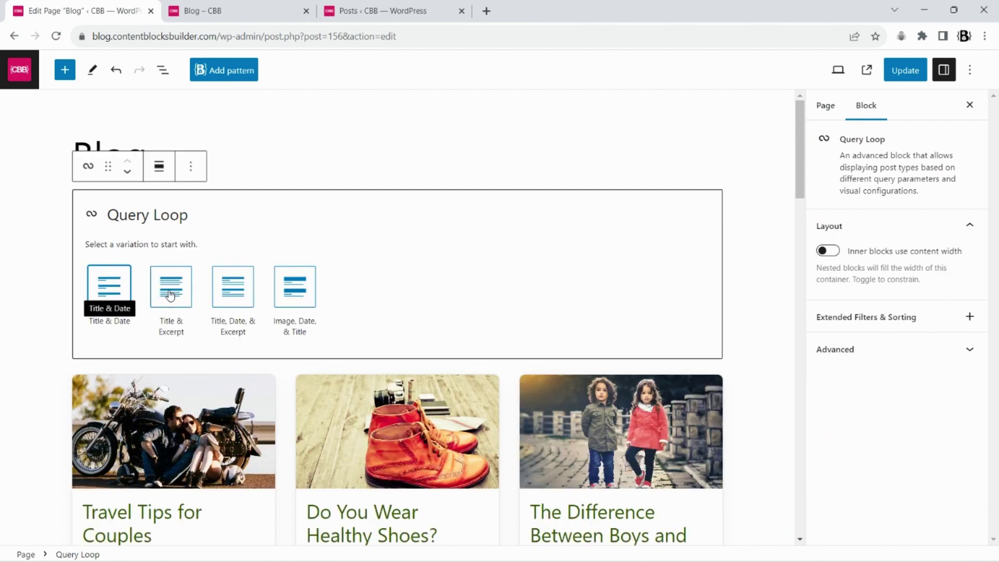
left_click(169, 286)
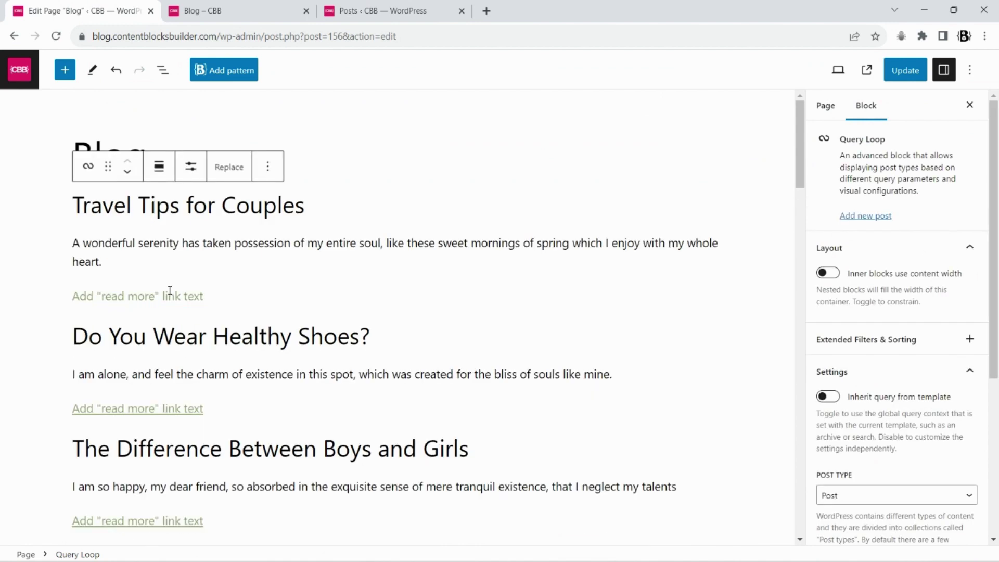
- Set the new loop's Sticky Posts option to Only
left_click(192, 168)
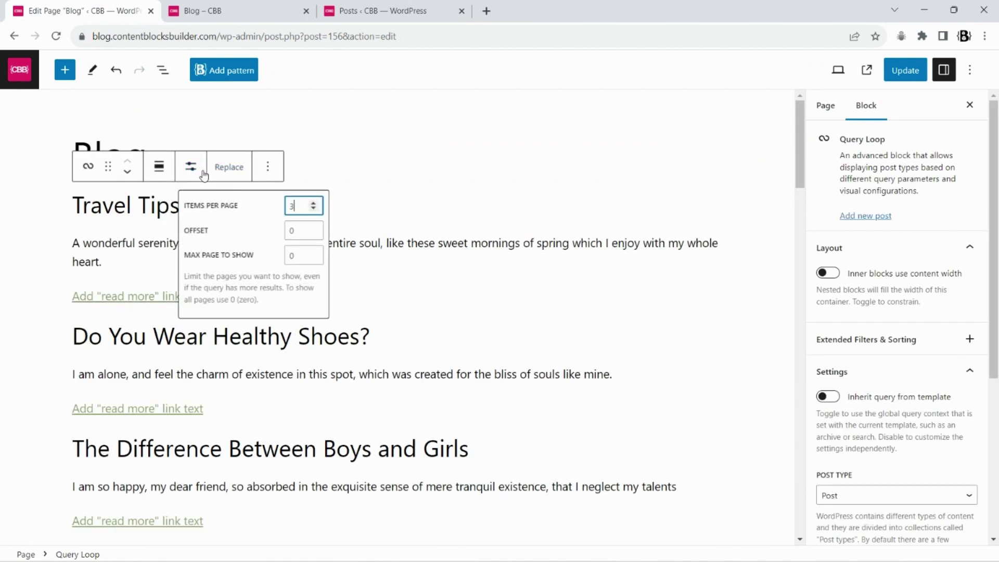
left_click(203, 176)
scroll(904, 399, "down", 5)
left_click(845, 407)
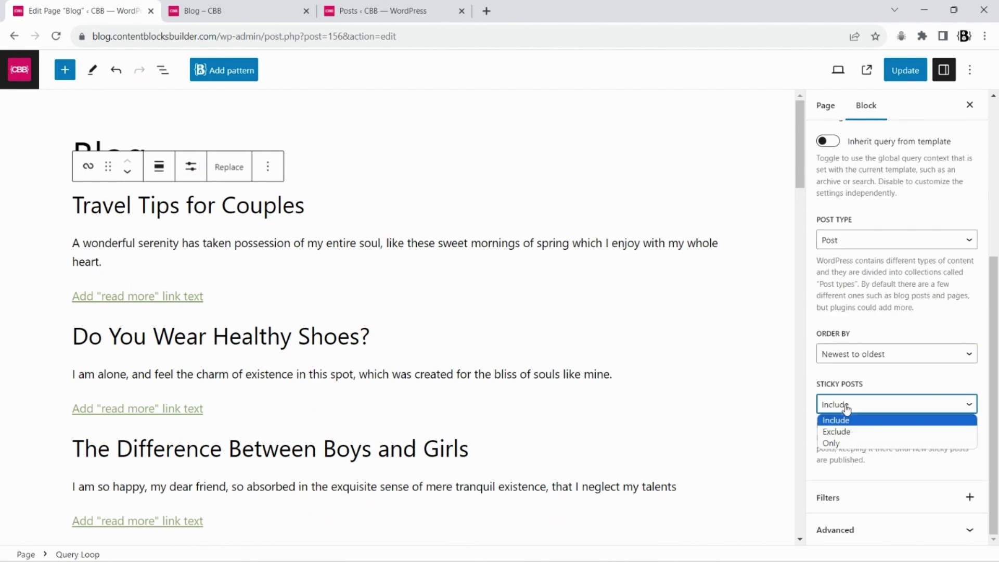
left_click(847, 443)
- Set the card grid's Query Loop to exclude sticky posts
scroll(639, 372, "down", 3)
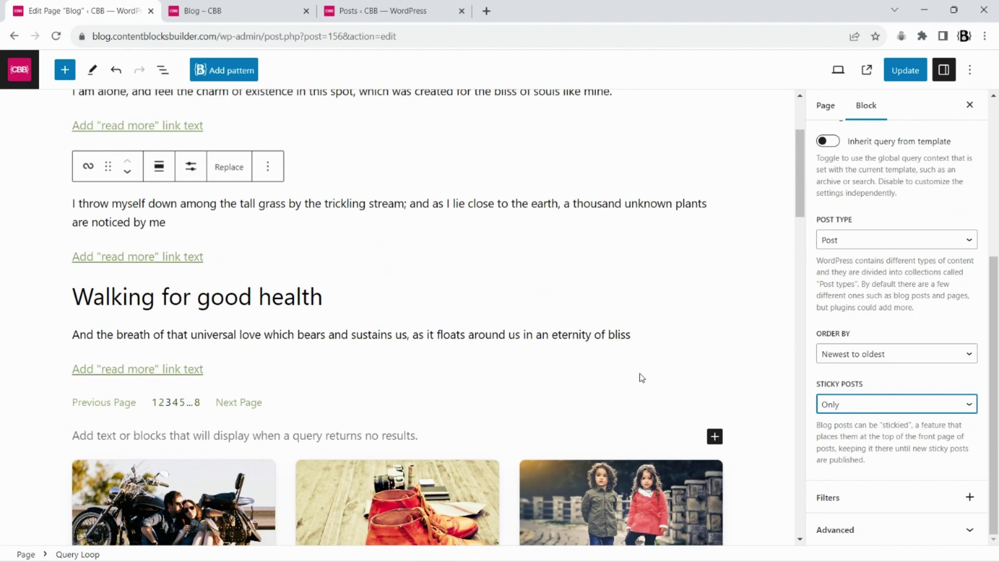
scroll(639, 373, "down", 3)
left_click(233, 351)
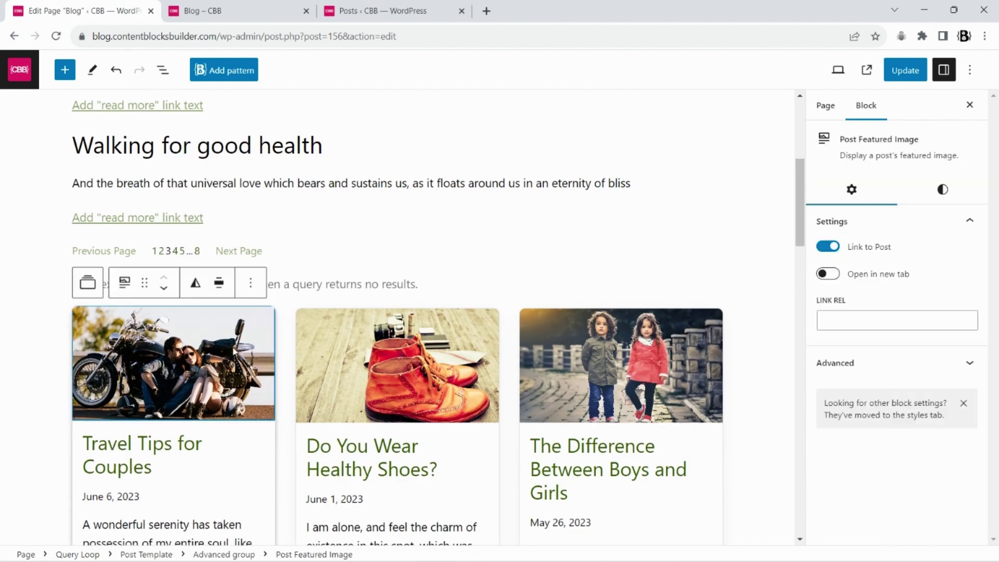
left_click(77, 554)
scroll(937, 373, "down", 5)
left_click(857, 372)
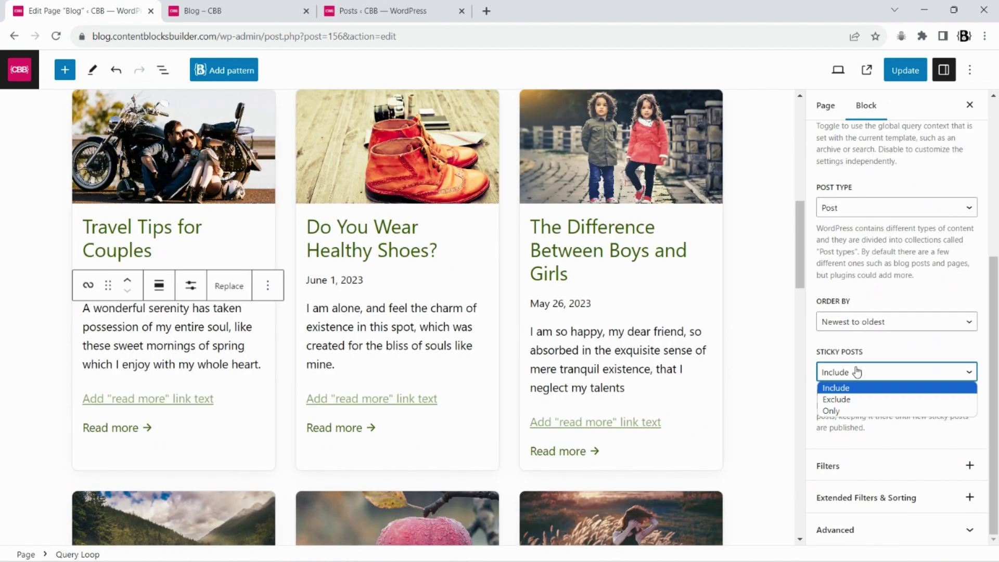
left_click(856, 399)
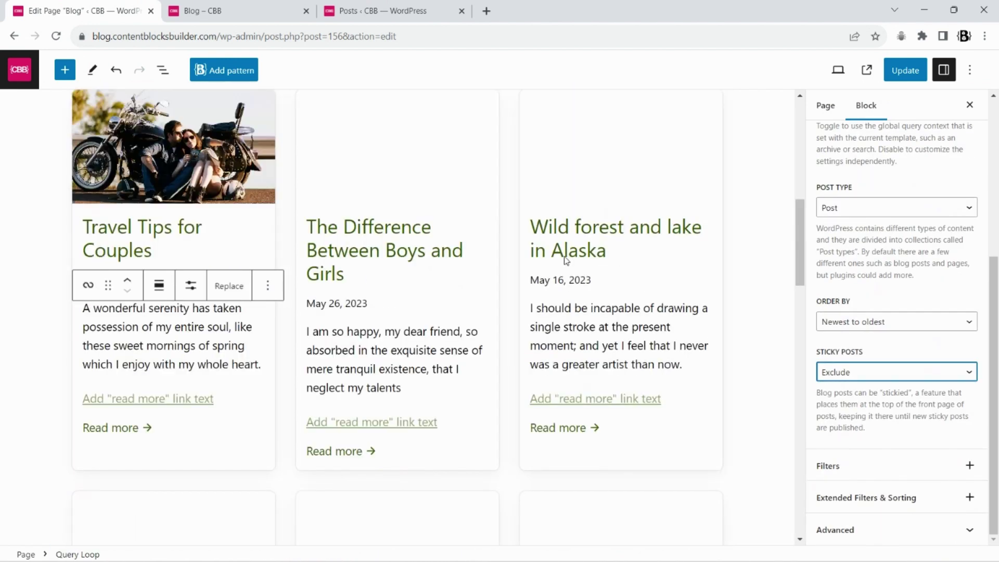
- Wrap the sticky loop's Title and Excerpt blocks in an Advanced group
left_click(211, 209)
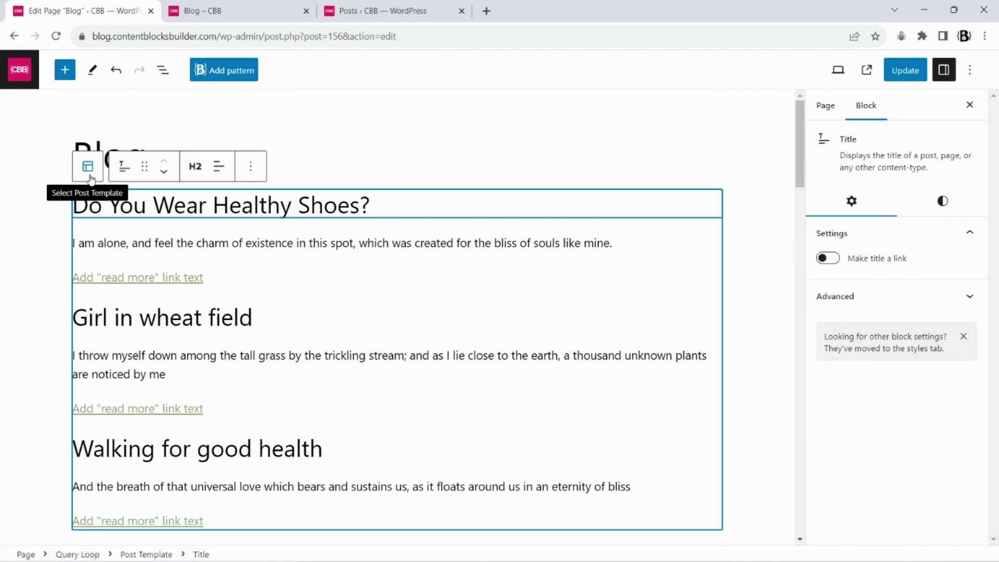
left_click(163, 70)
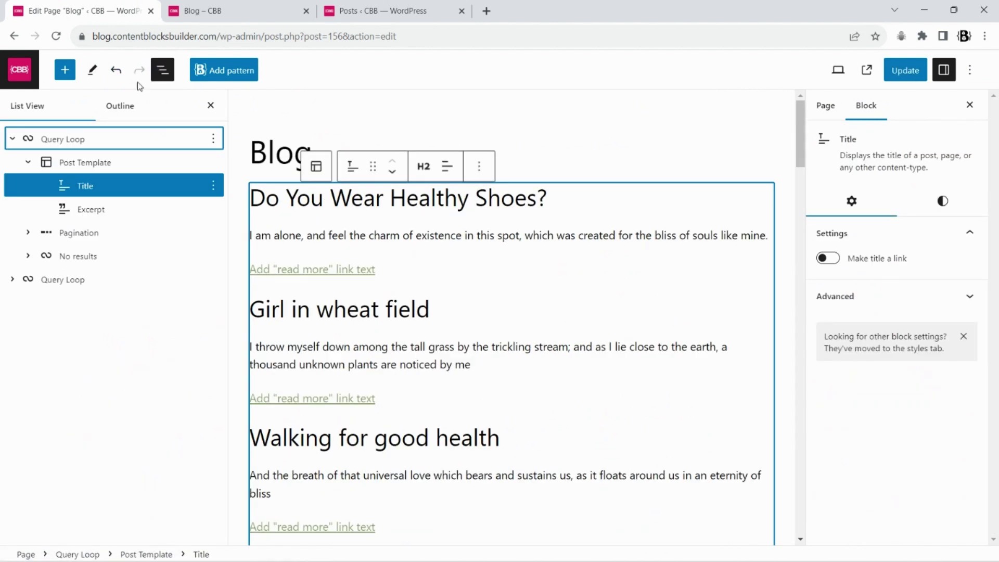
left_click(102, 209, "shift")
left_click(267, 160)
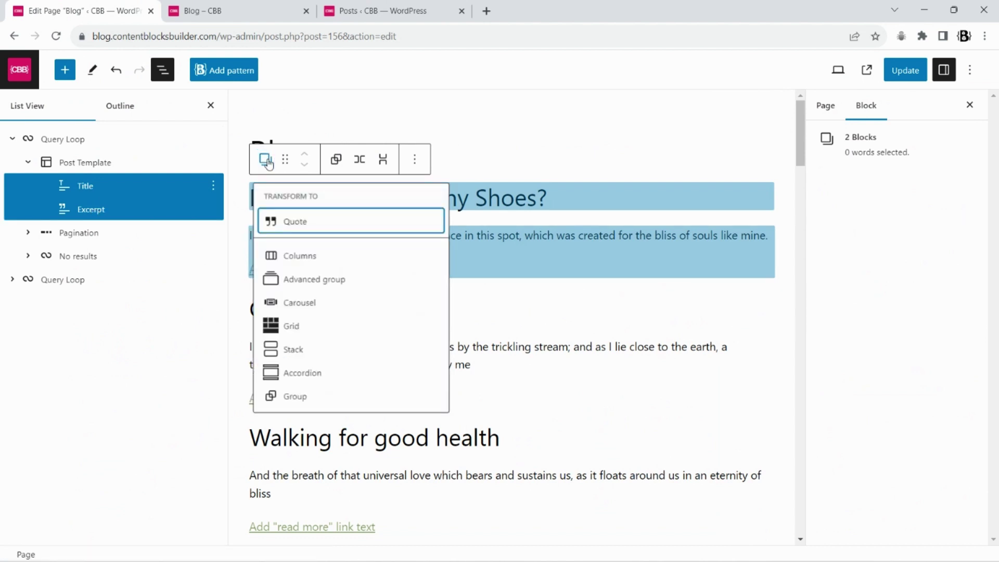
left_click(305, 274)
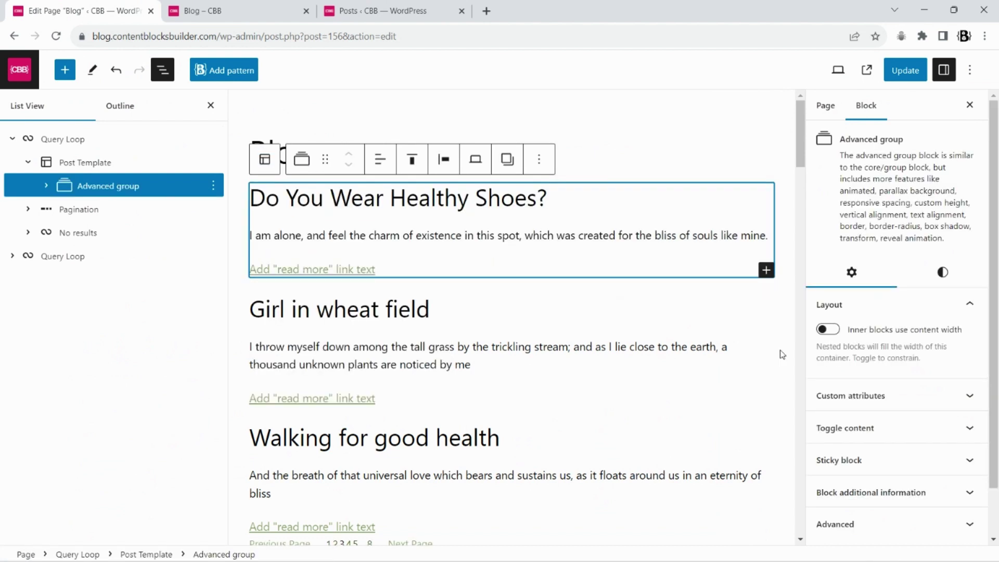
- Give the group each post's featured image as background media, used as an image
left_click(942, 272)
scroll(981, 375, "down", 1)
left_click(969, 401)
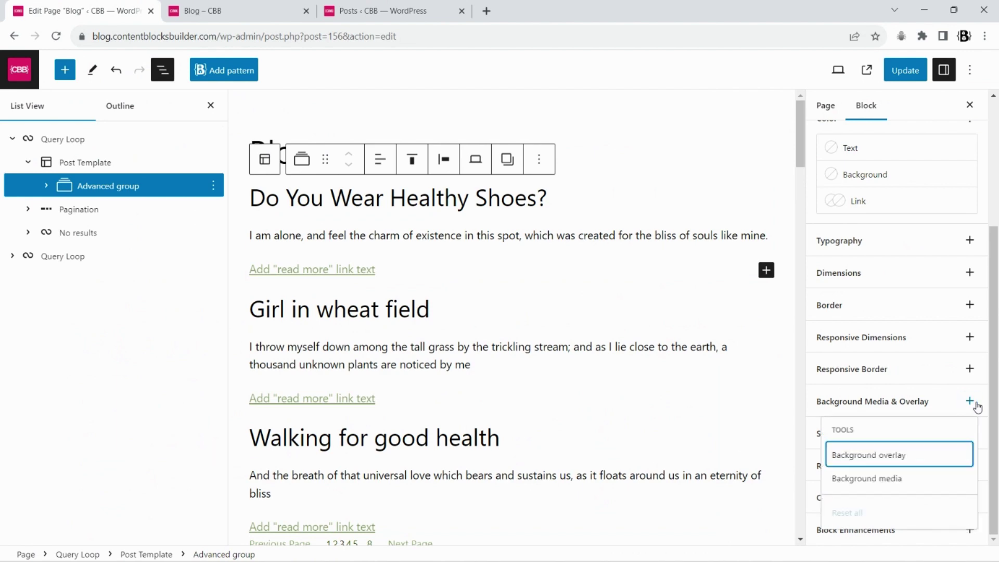
left_click(882, 483)
scroll(894, 405, "down", 3)
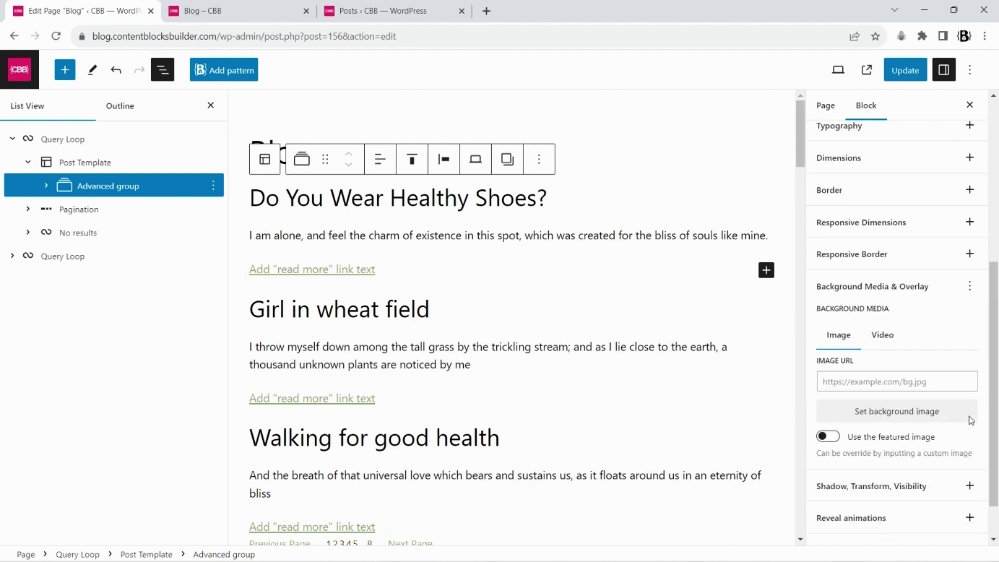
left_click(827, 384)
scroll(921, 394, "down", 5)
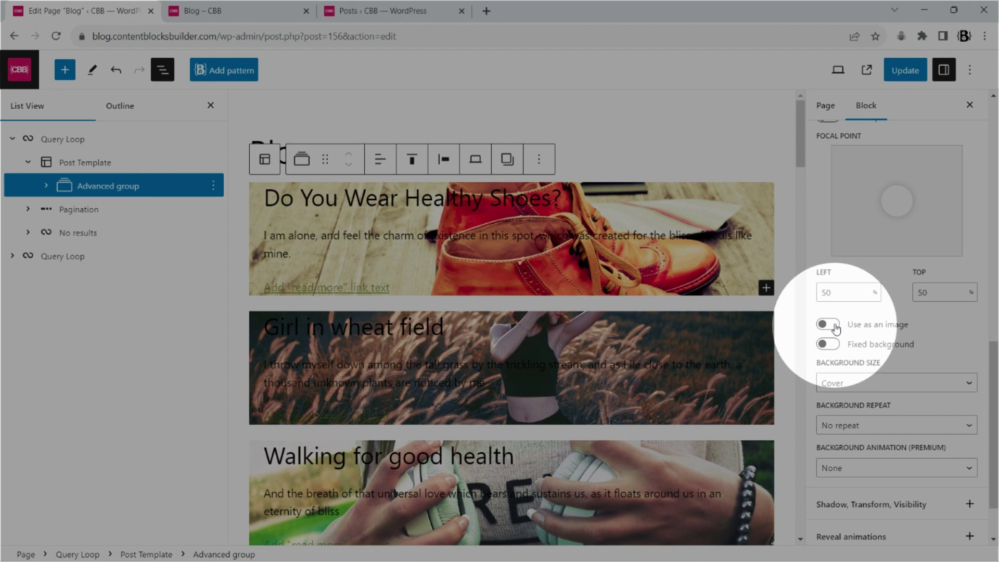
left_click(832, 325)
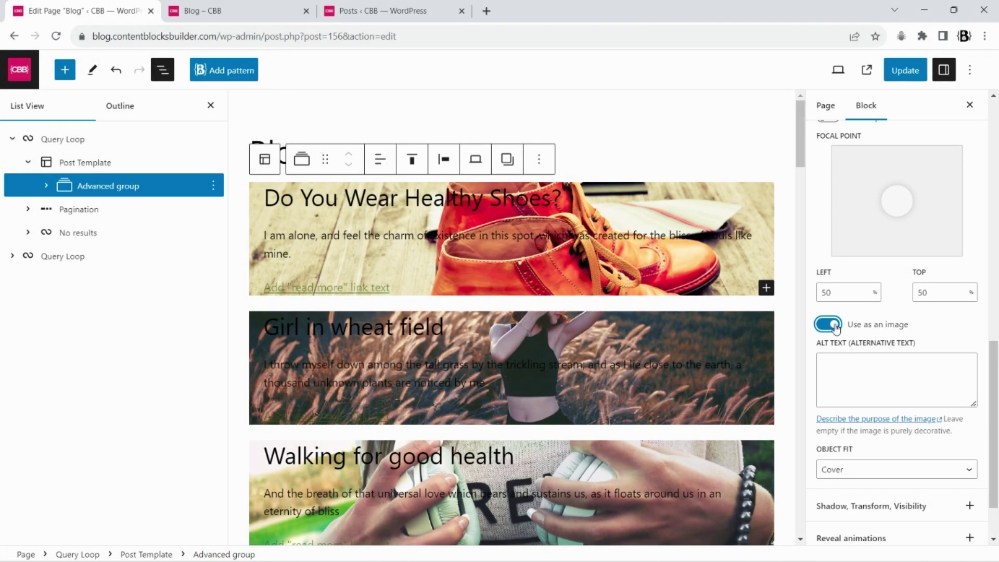
scroll(978, 346, "up", 9)
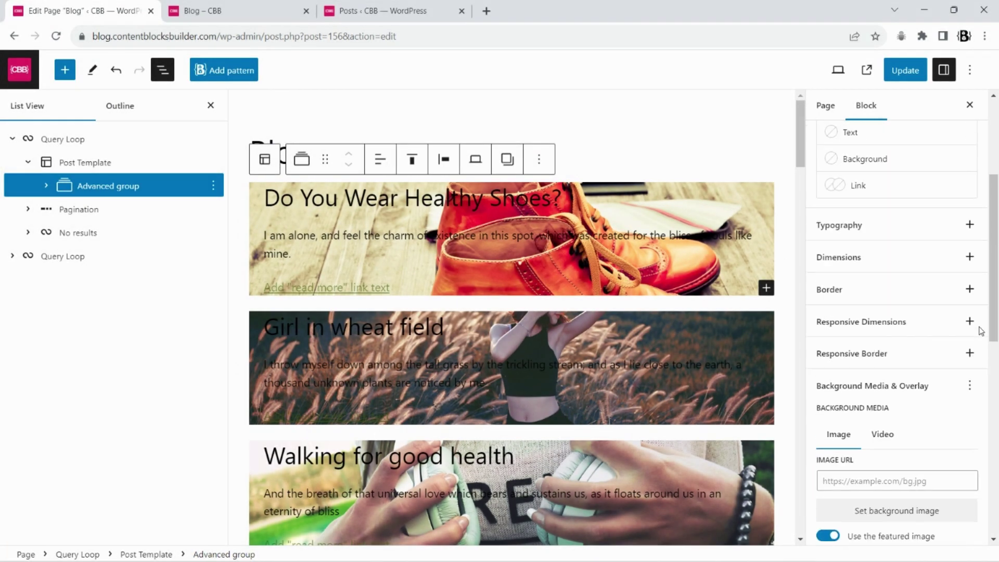
- Set the group's background colour to black
scroll(981, 331, "up", 3)
left_click(890, 308)
left_click(659, 212)
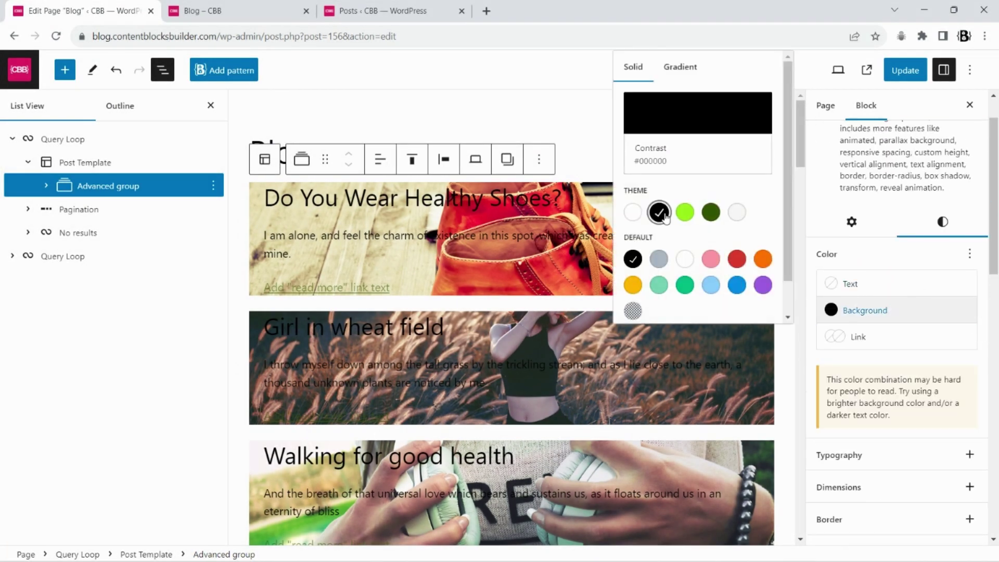
key("Escape")
- Give the group vertical padding and a 560 px minimum height
scroll(956, 335, "down", 3)
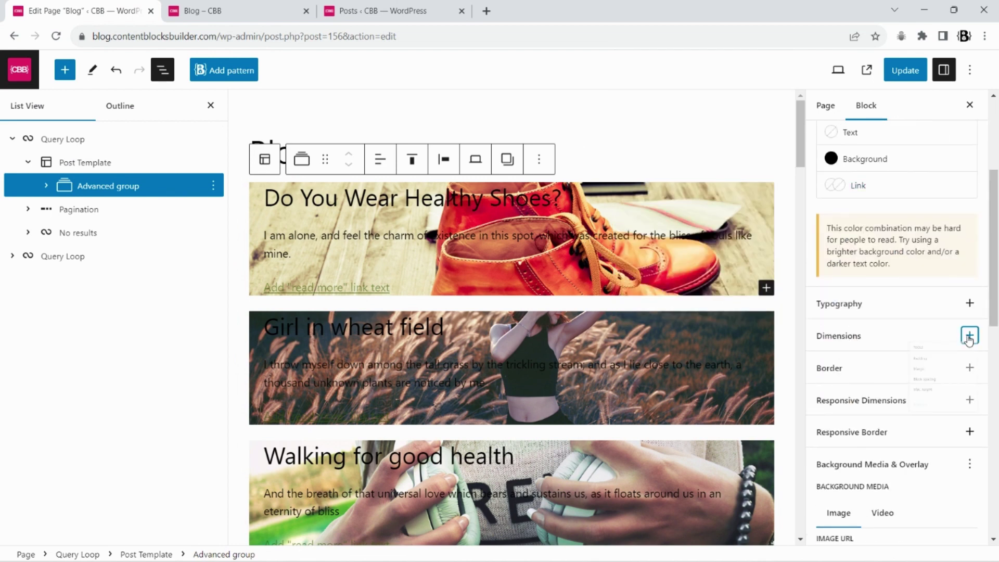
left_click(860, 392)
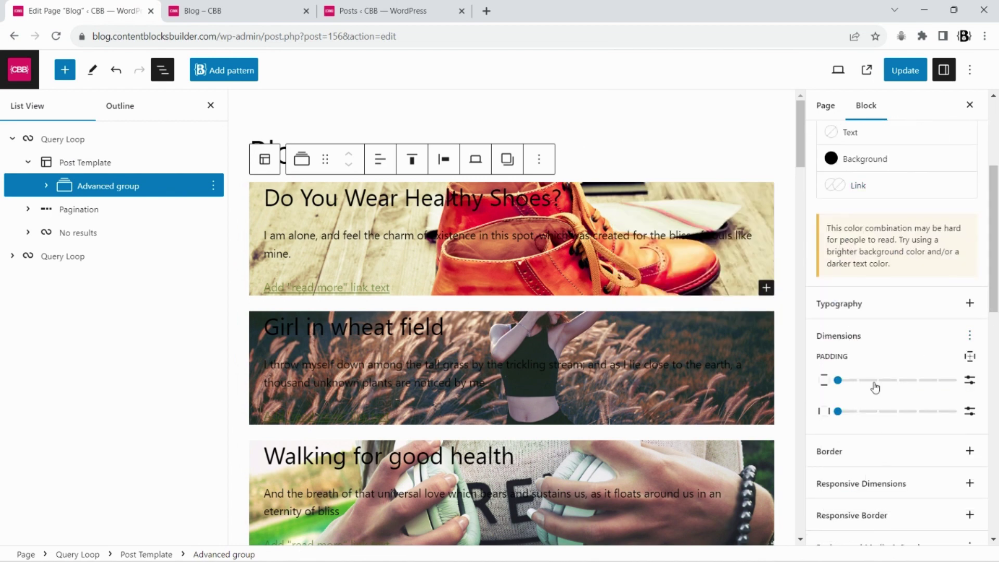
left_click_drag(853, 380, 898, 380)
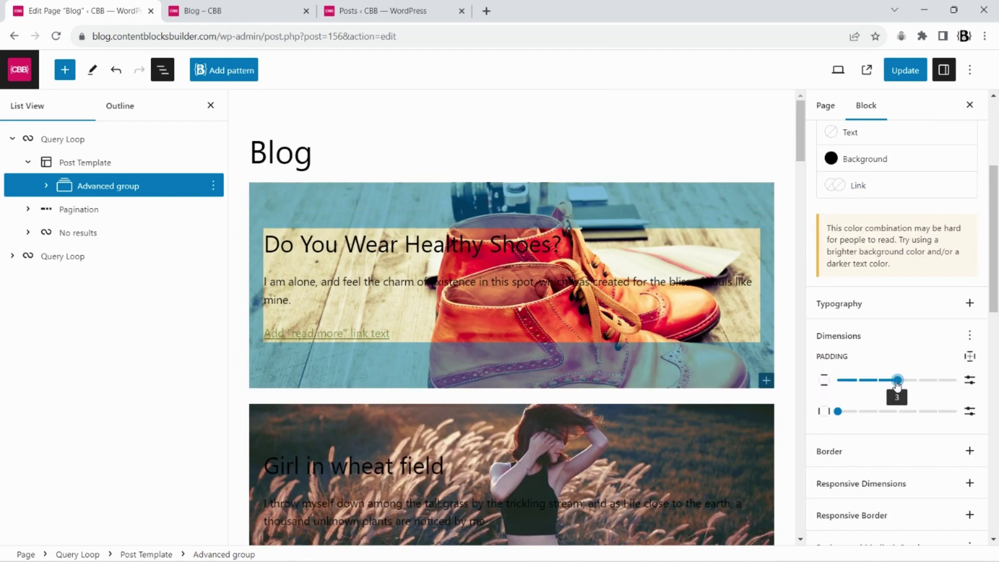
left_click(969, 335)
left_click(853, 458)
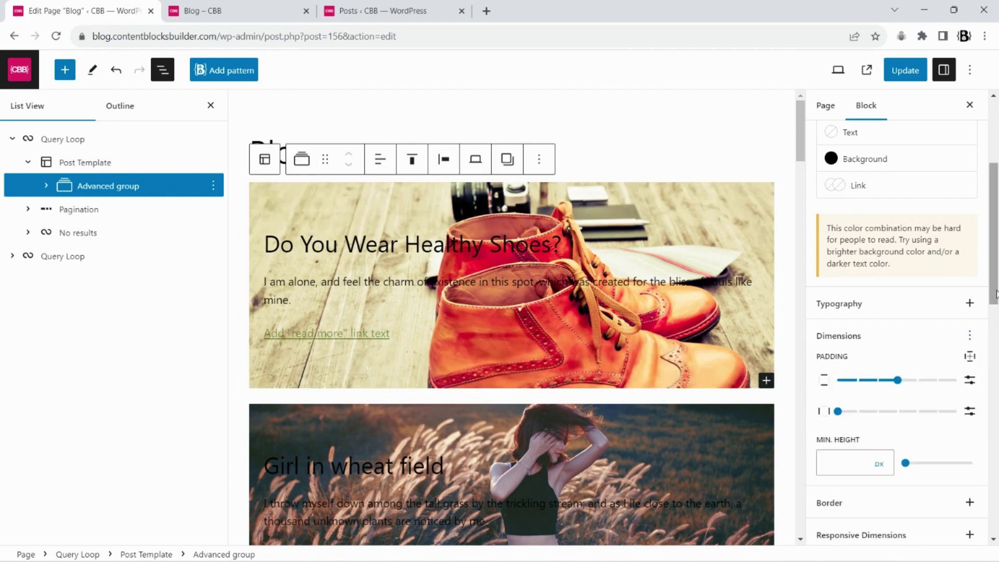
scroll(874, 390, "down", 2)
left_click(846, 354)
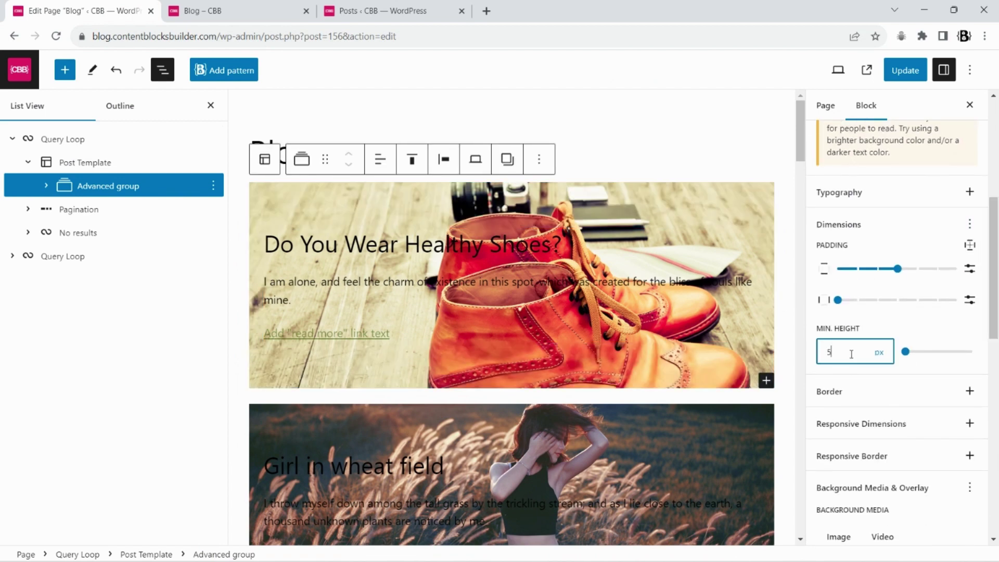
type("560")
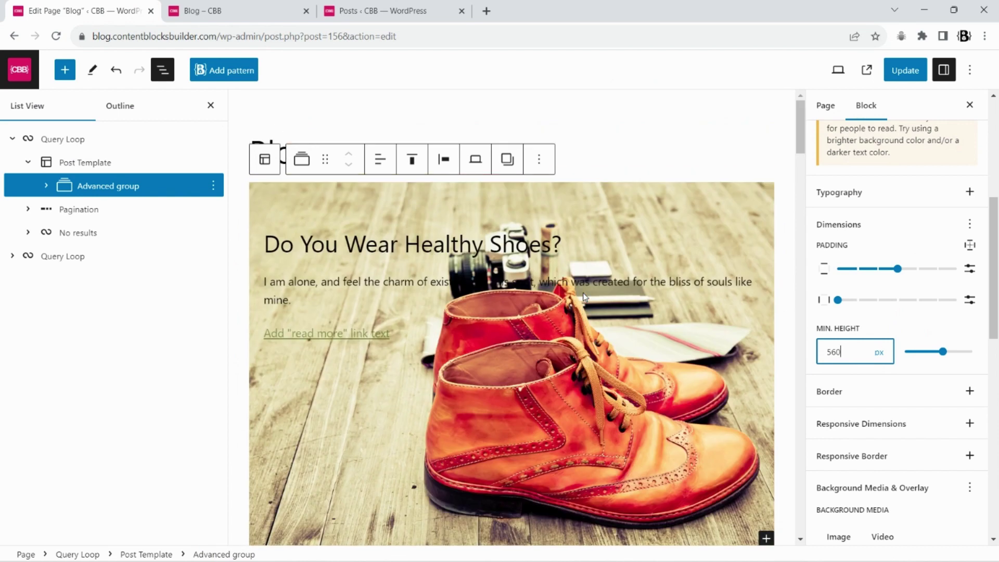
- Save the page, check the live Blog page, then select the Post Template block
left_click(905, 70)
left_click(203, 11)
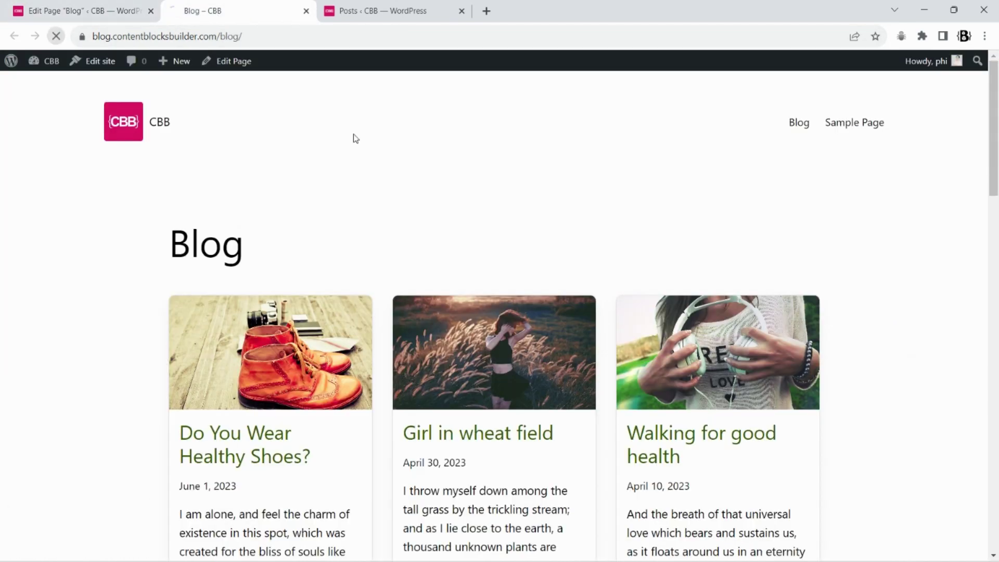
scroll(634, 217, "down", 15)
scroll(635, 216, "up", 15)
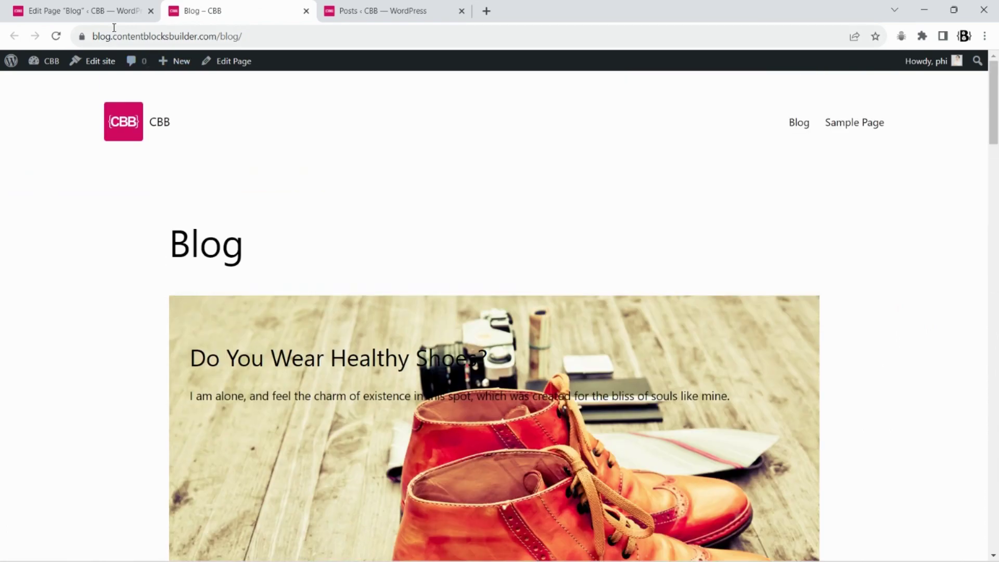
left_click(104, 12)
left_click(78, 162)
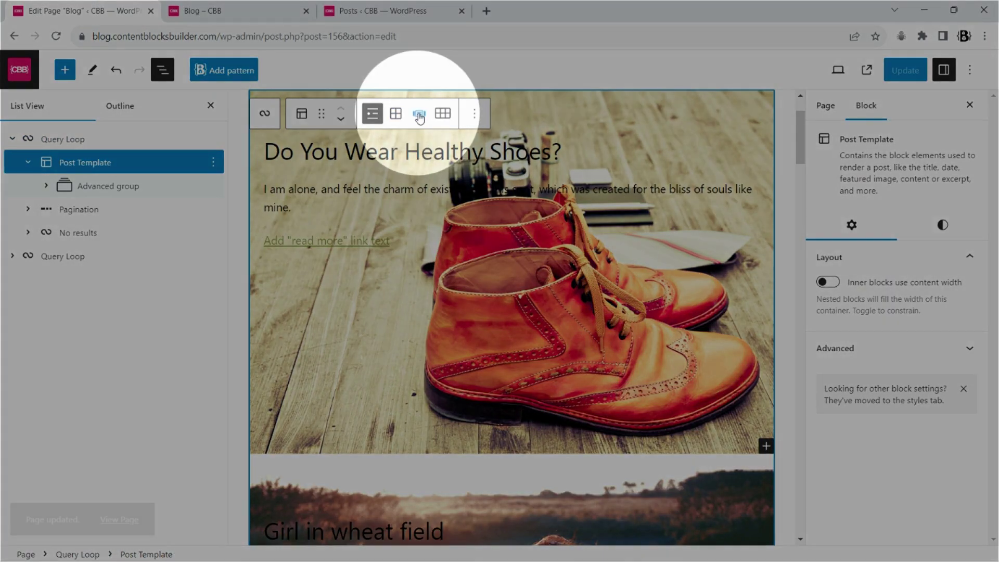
- Switch the Post Template to the Carousel layout and review its carousel and pagination settings
left_click(419, 113)
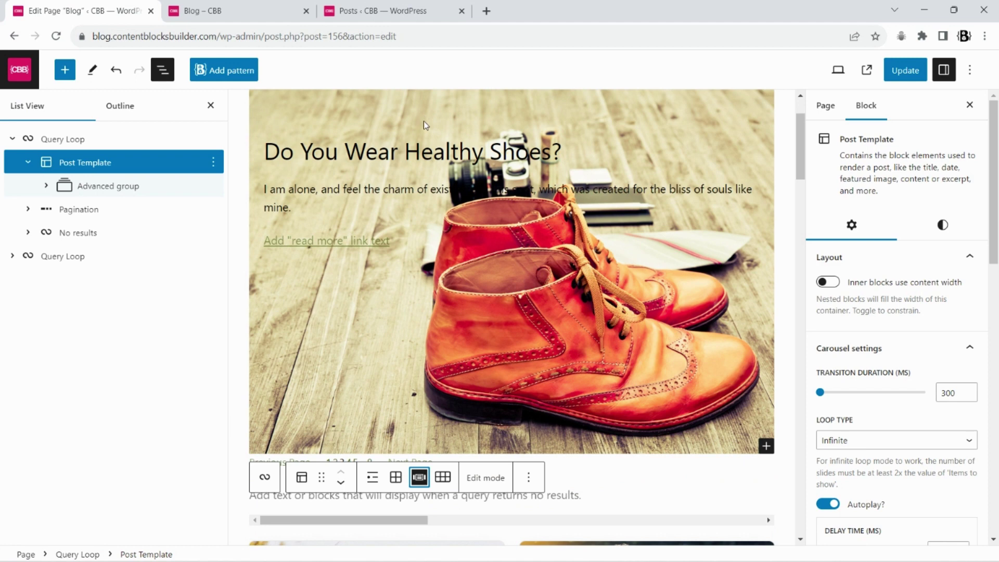
scroll(531, 317, "up", 2)
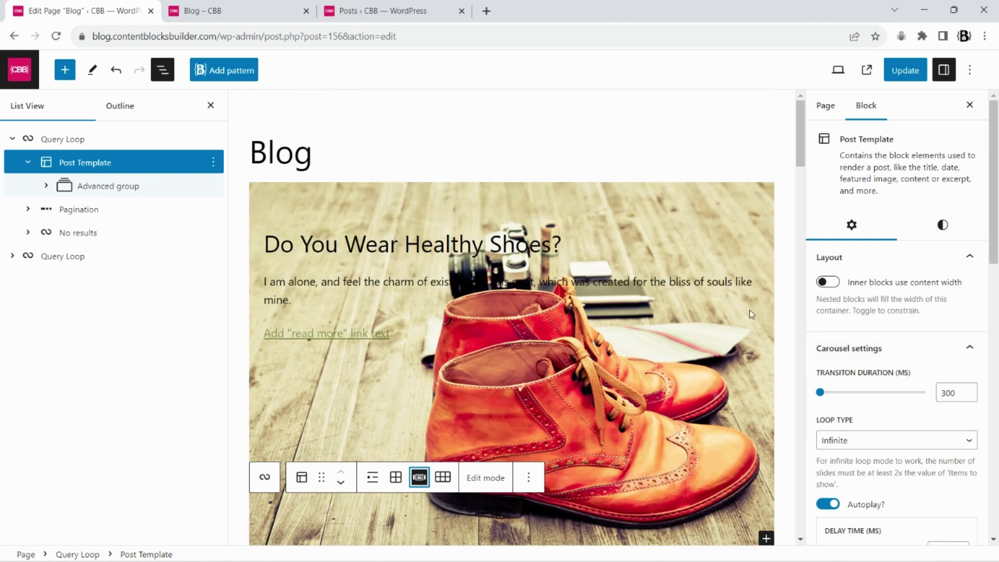
scroll(750, 312, "down", 3)
scroll(948, 366, "down", 9)
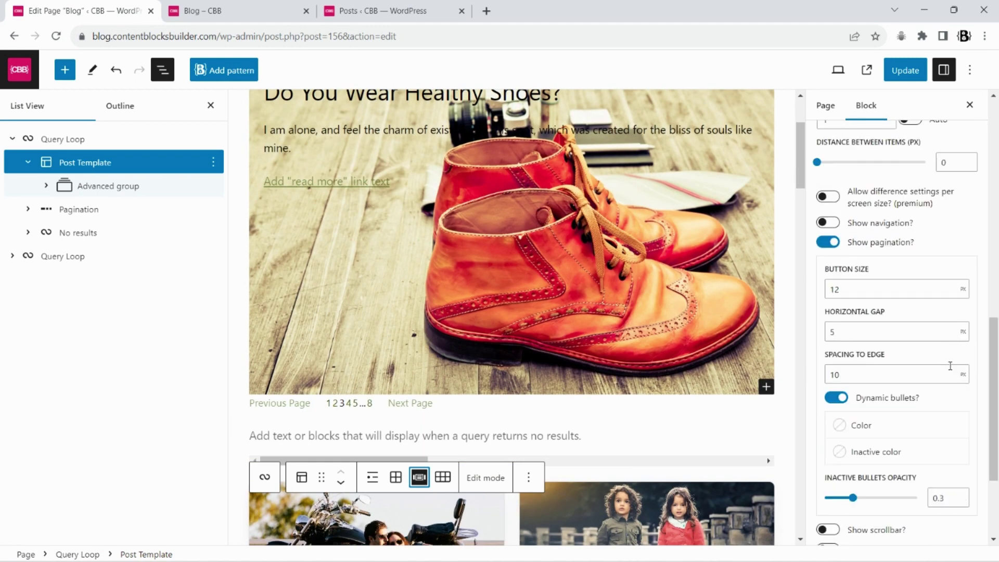
scroll(950, 366, "down", 3)
scroll(483, 320, "up", 3)
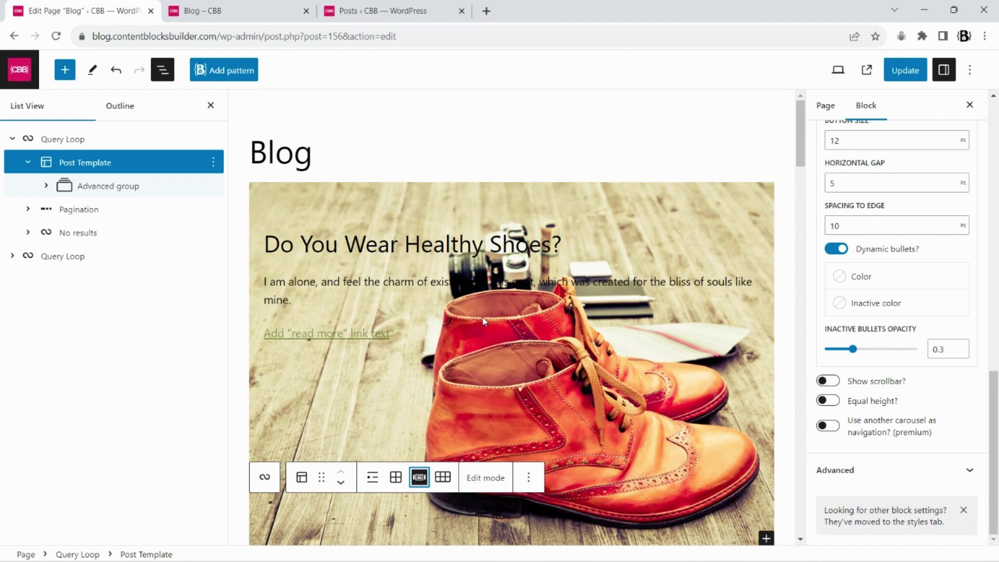
- Save and reload the live Blog page to see the carousel
left_click(905, 70)
left_click(234, 10)
left_click(55, 36)
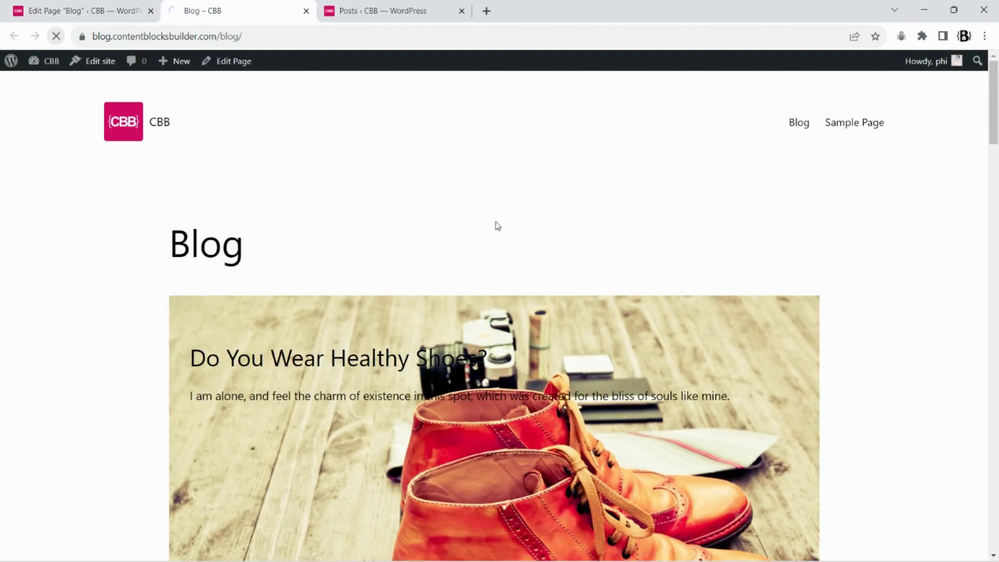
scroll(501, 229, "down", 3)
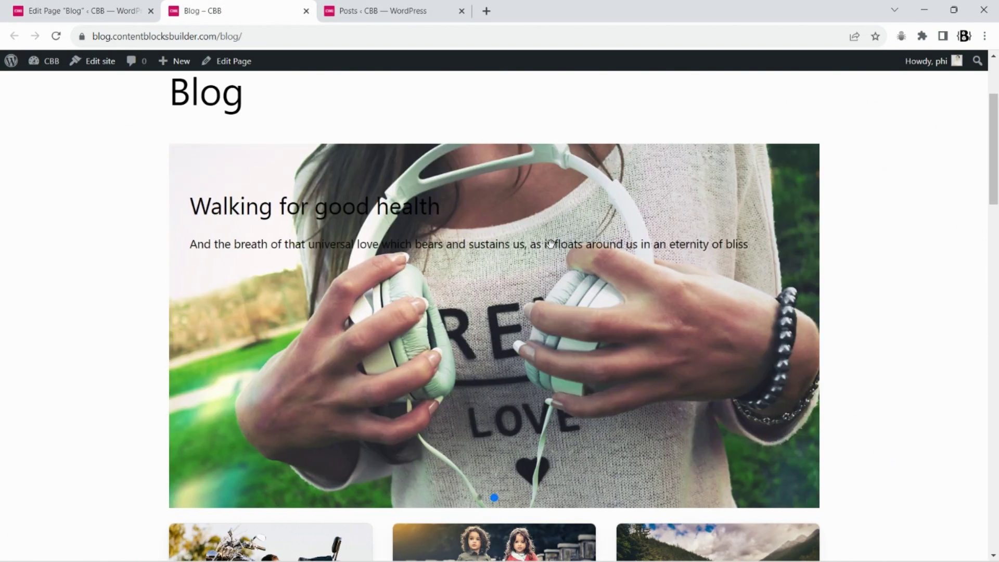
left_click(37, 4)
- Set the Query Loop's alignment to Full width
left_click(55, 138)
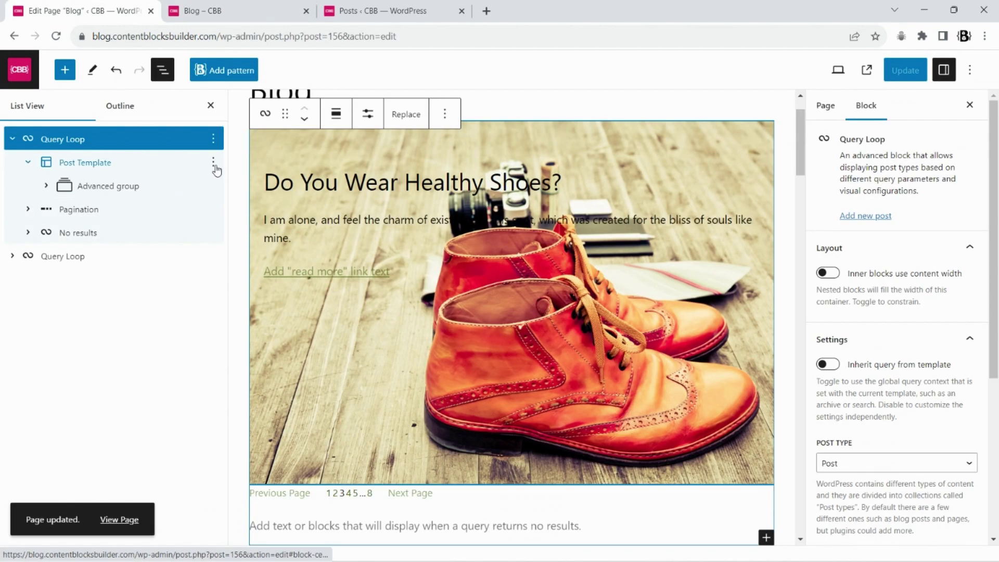
left_click(337, 114)
left_click(364, 214)
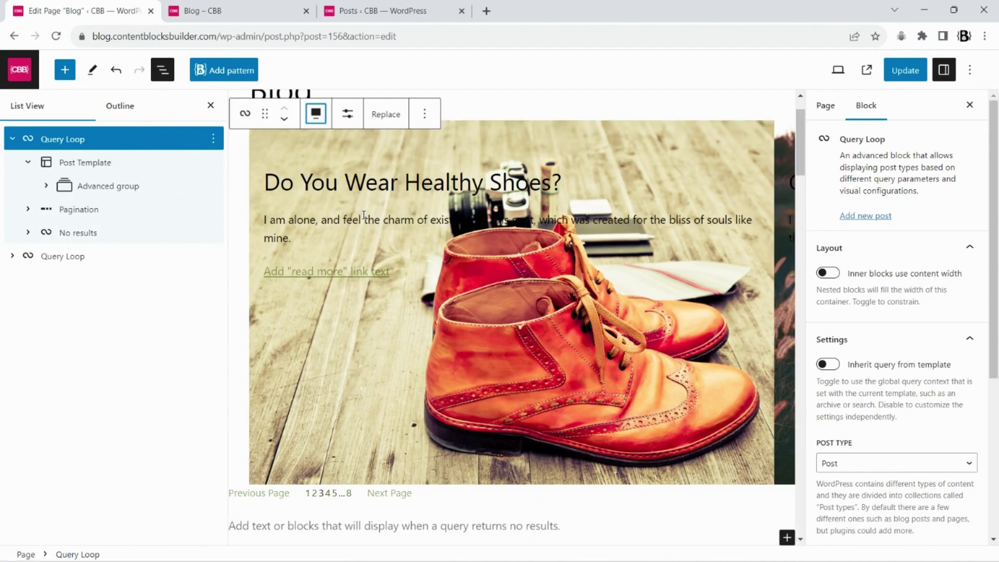
- Make post titles links and cap excerpts at 30 words
left_click(46, 185)
left_click(104, 209)
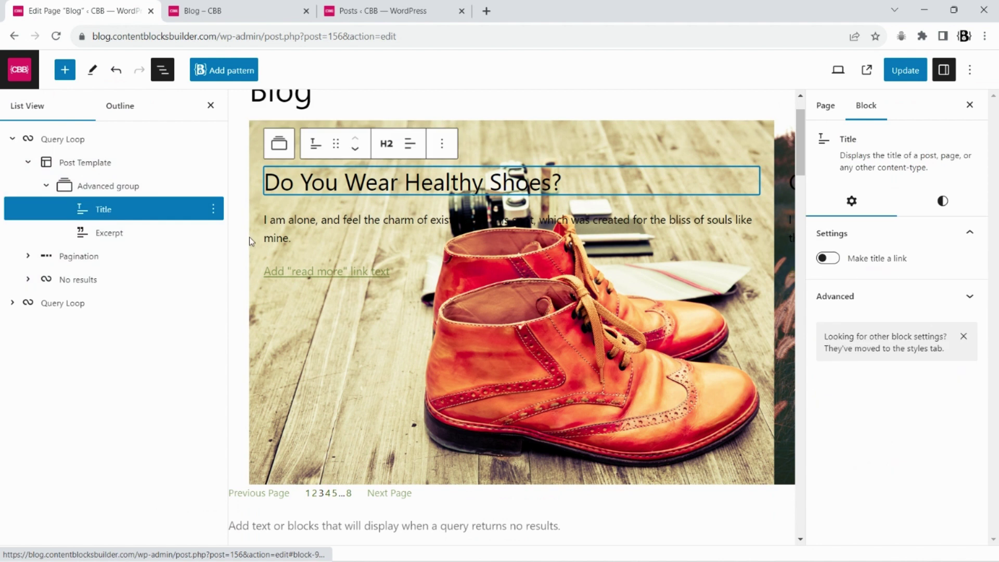
left_click(827, 258)
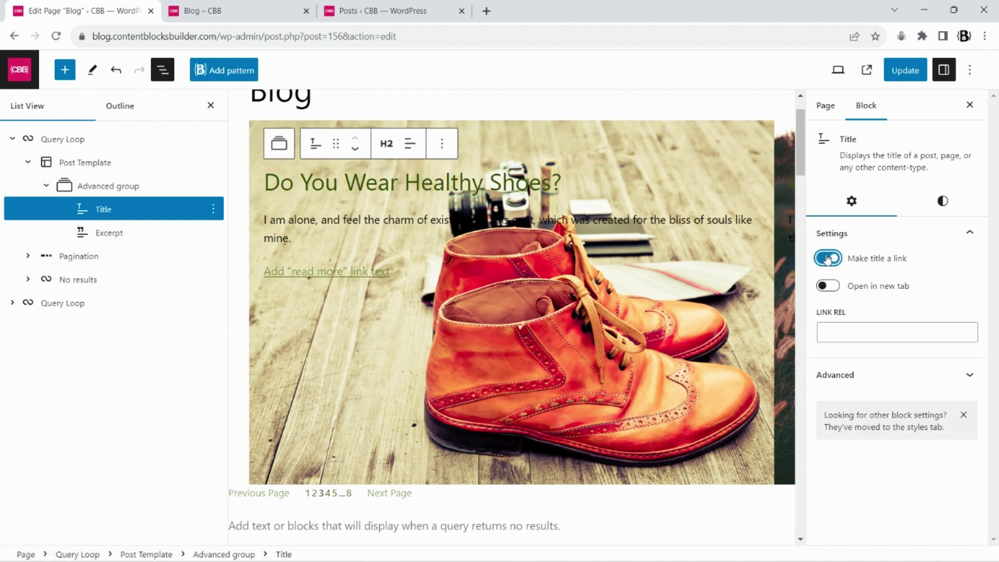
left_click(346, 223)
double_click(967, 299)
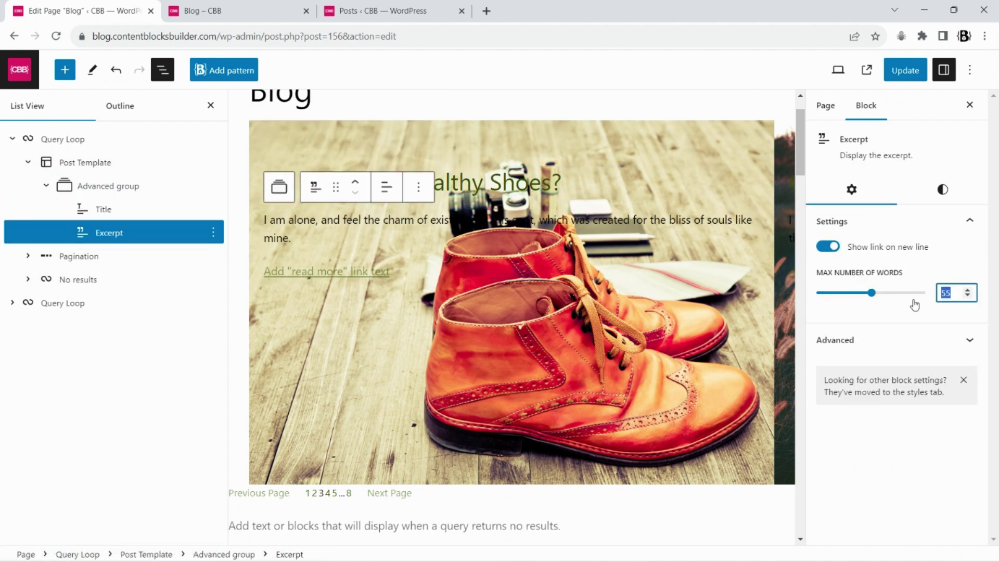
type("30")
- Add a Read More block reading 'Continue reading' after the excerpt
left_click(419, 187)
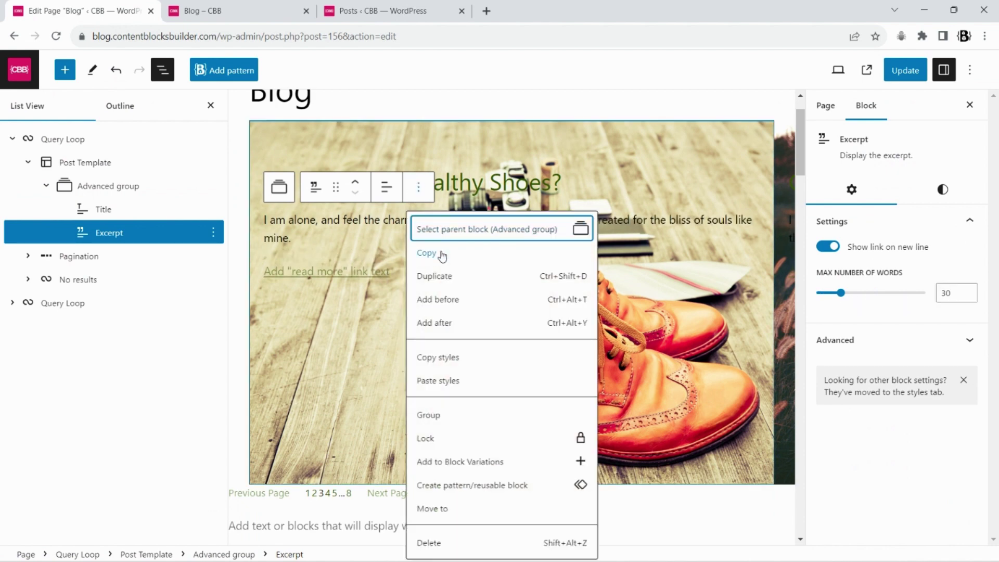
left_click(456, 322)
type("/re")
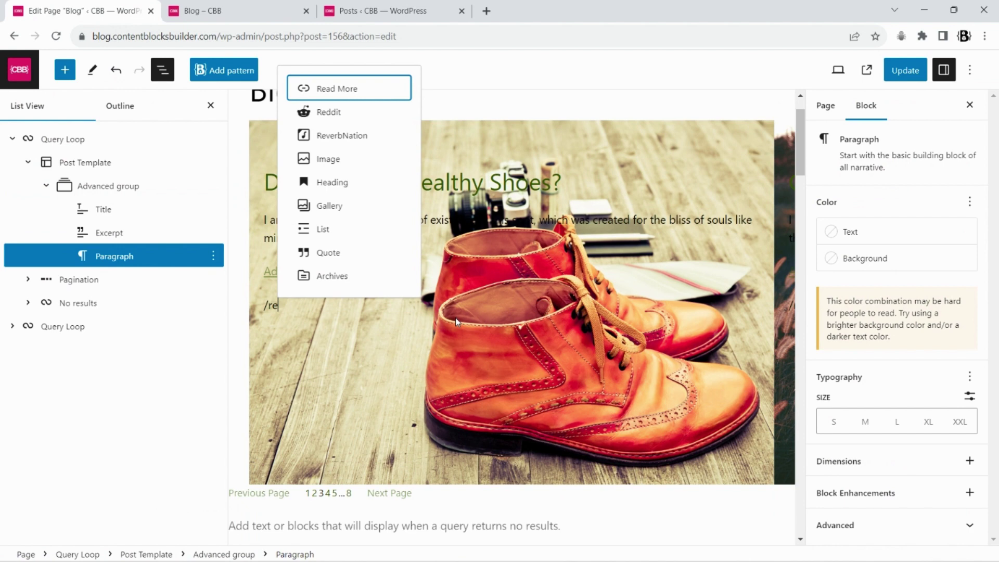
key("Return")
type("Continue reading")
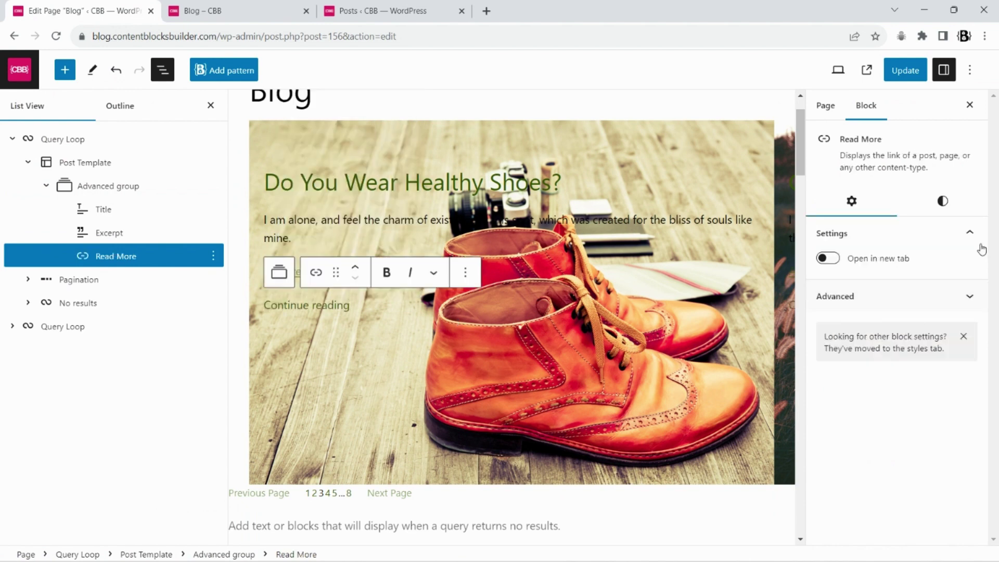
- Attach the Arrow forward outline icon from the library to the Continue reading link
left_click(942, 201)
scroll(996, 441, "down", 5)
left_click(968, 529)
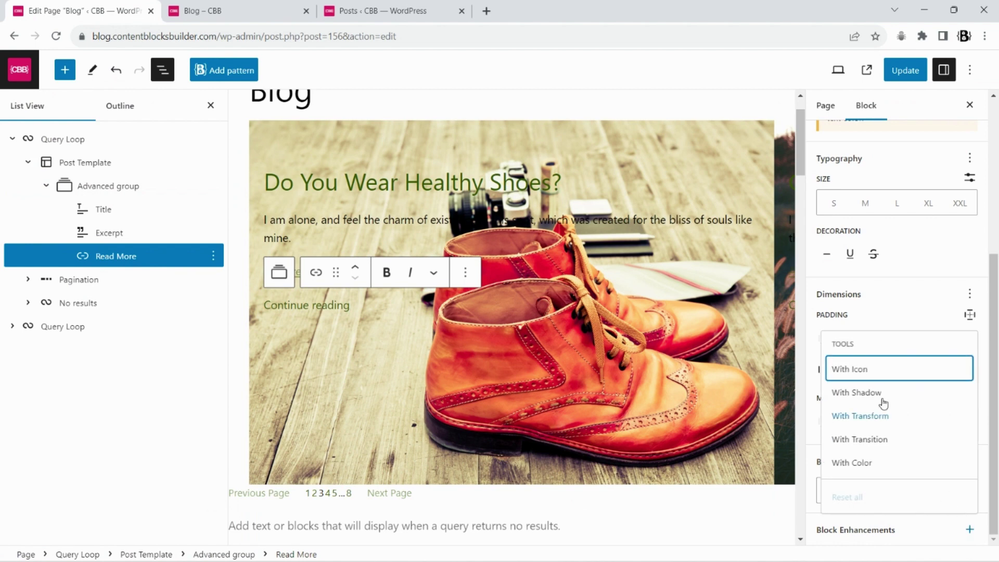
left_click(863, 369)
scroll(950, 433, "down", 6)
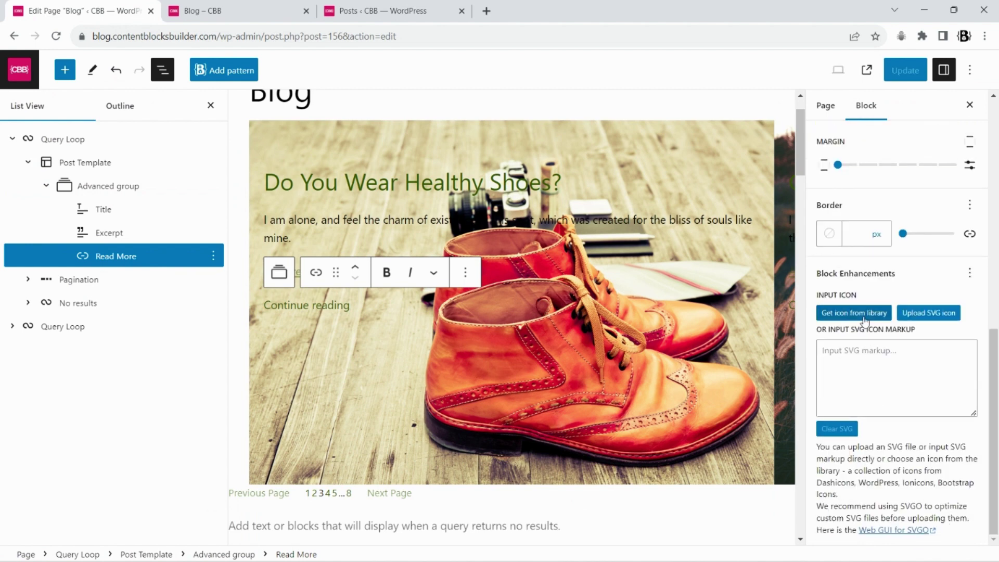
left_click(863, 312)
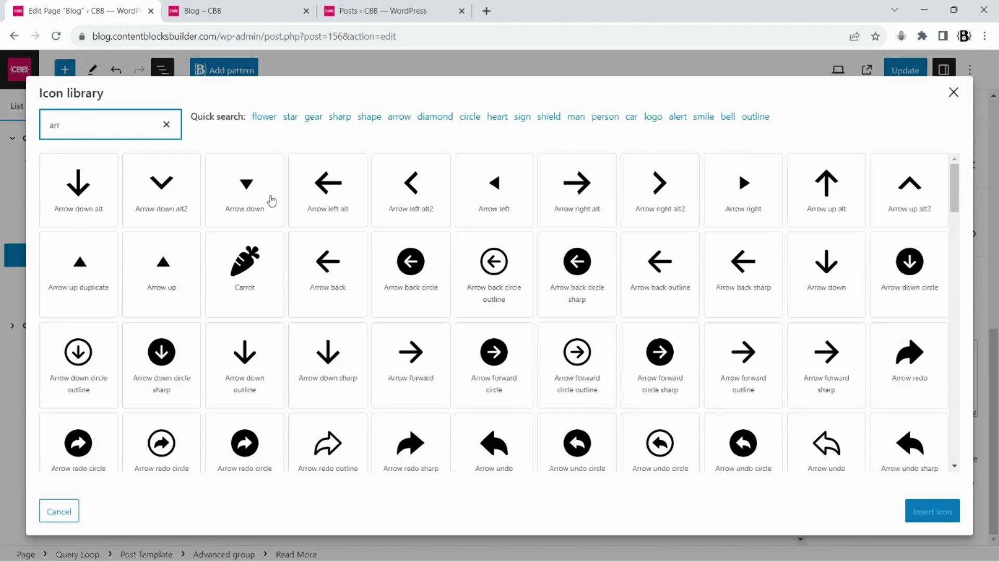
left_click(777, 353)
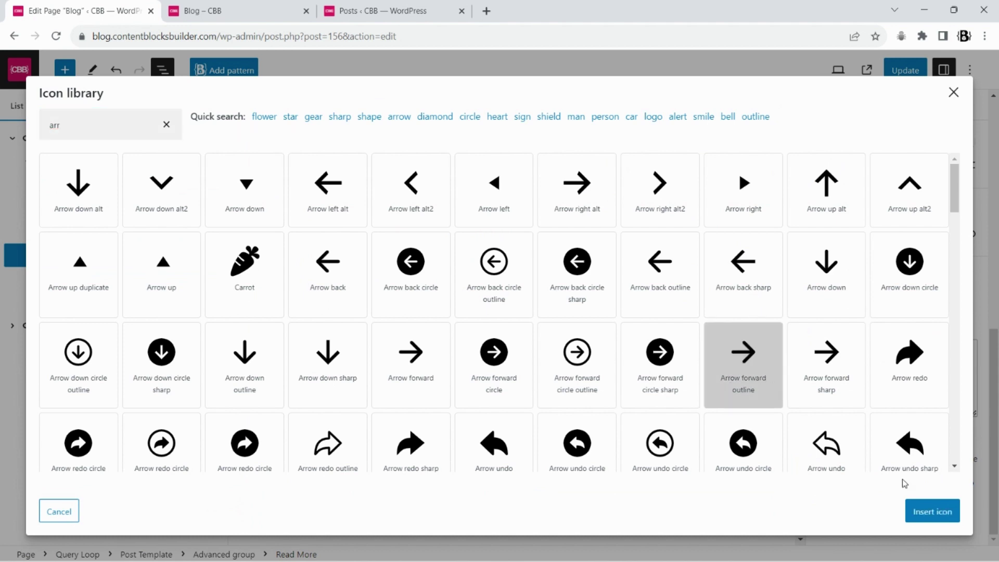
left_click(932, 511)
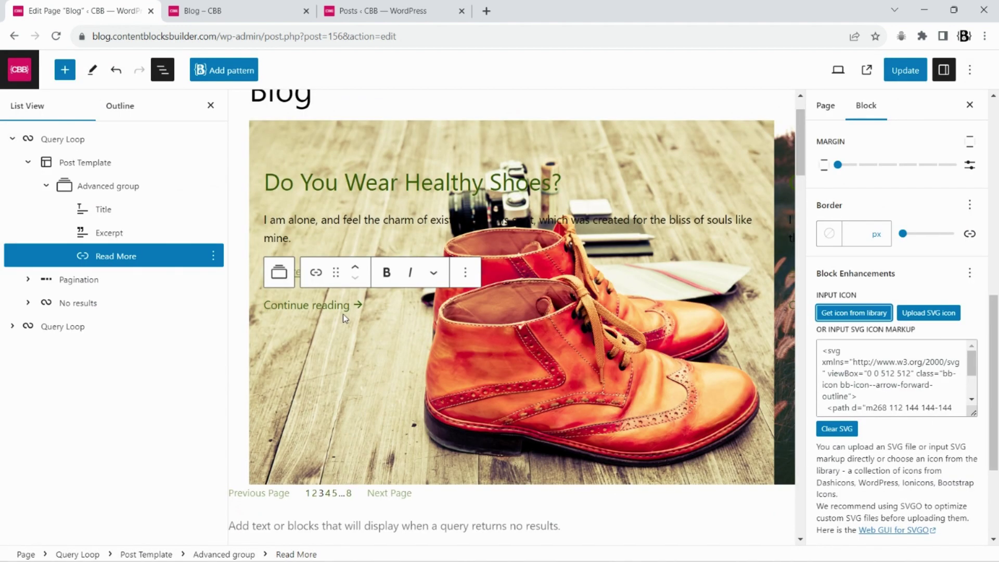
- Set the overlay group's text and link colours to white
left_click(103, 187)
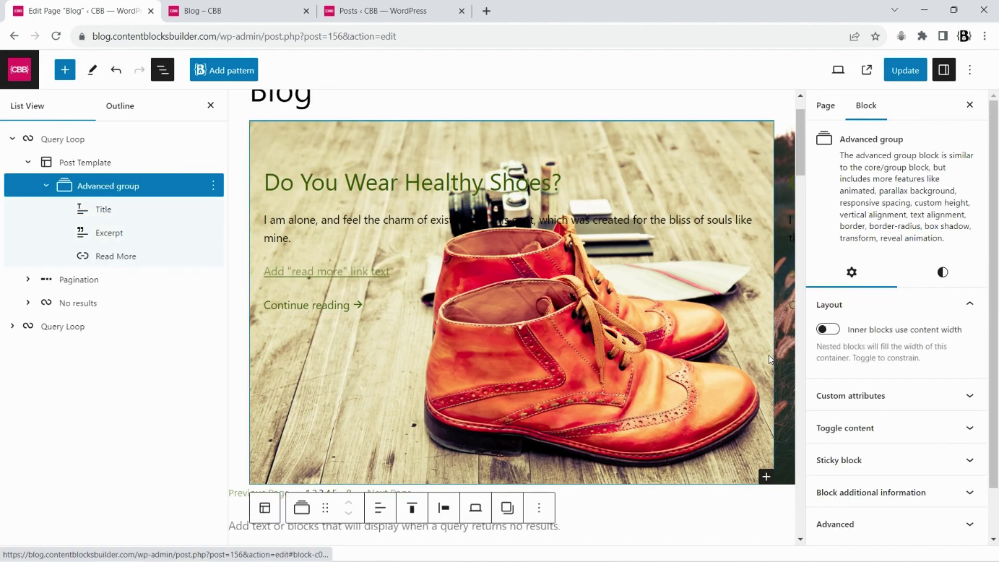
left_click(940, 275)
left_click(853, 335)
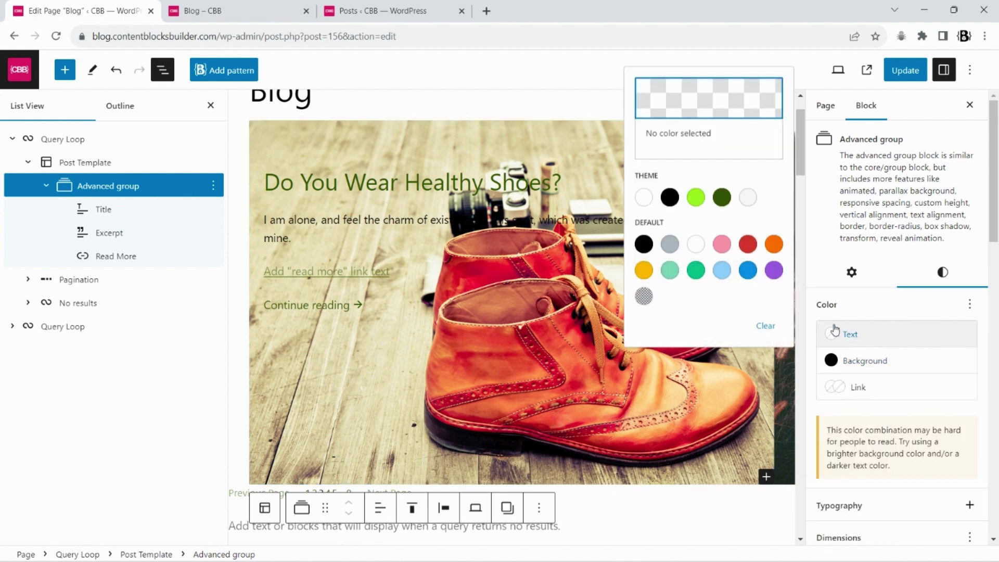
left_click(643, 196)
left_click(867, 391)
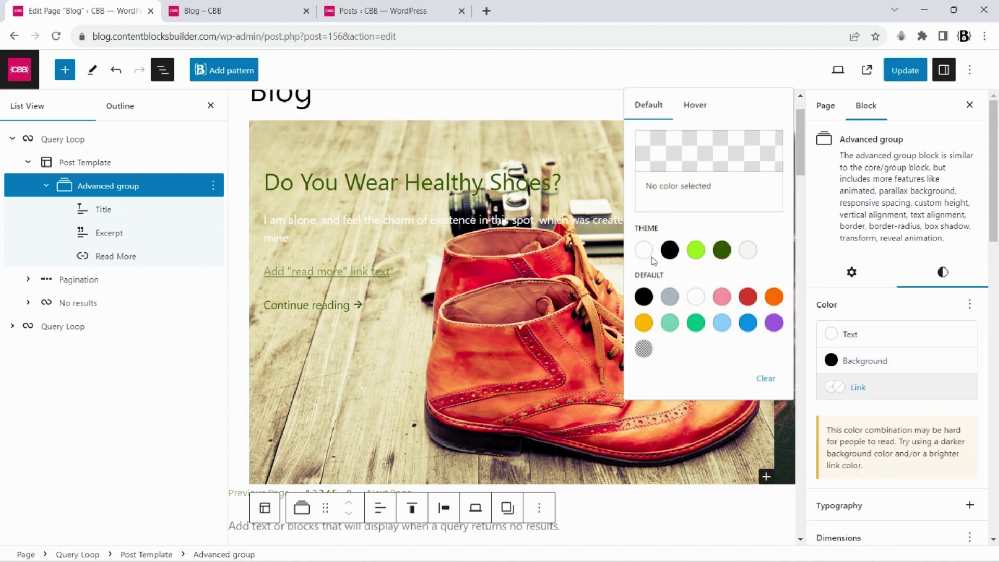
left_click(644, 251)
- Save the page and check the white text on the live carousel
left_click(905, 69)
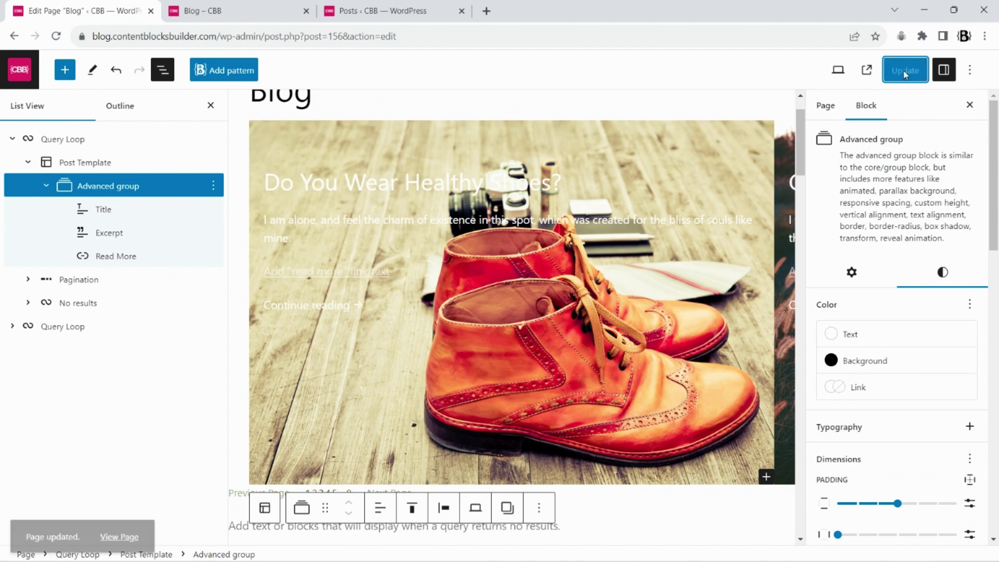
left_click(205, 11)
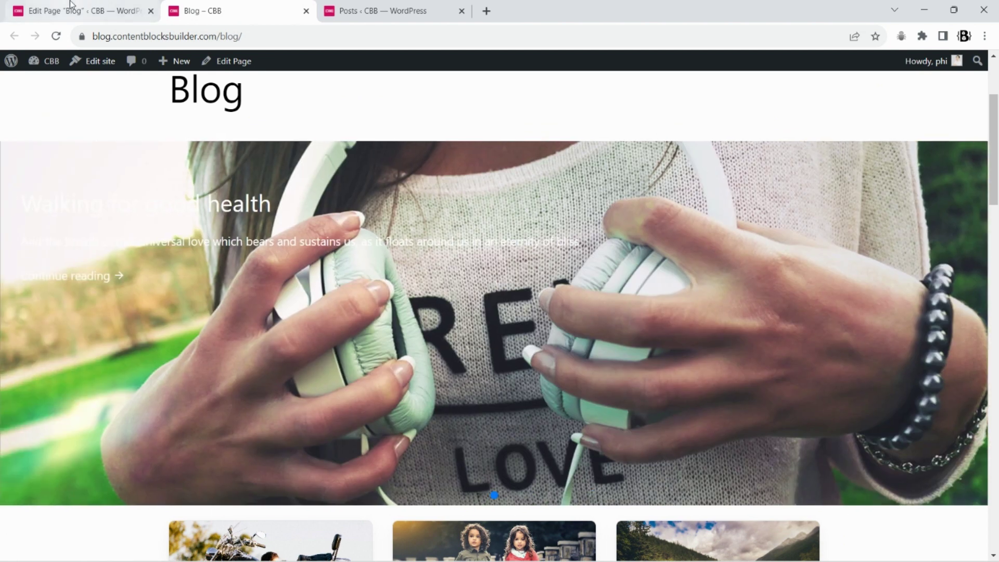
left_click(69, 9)
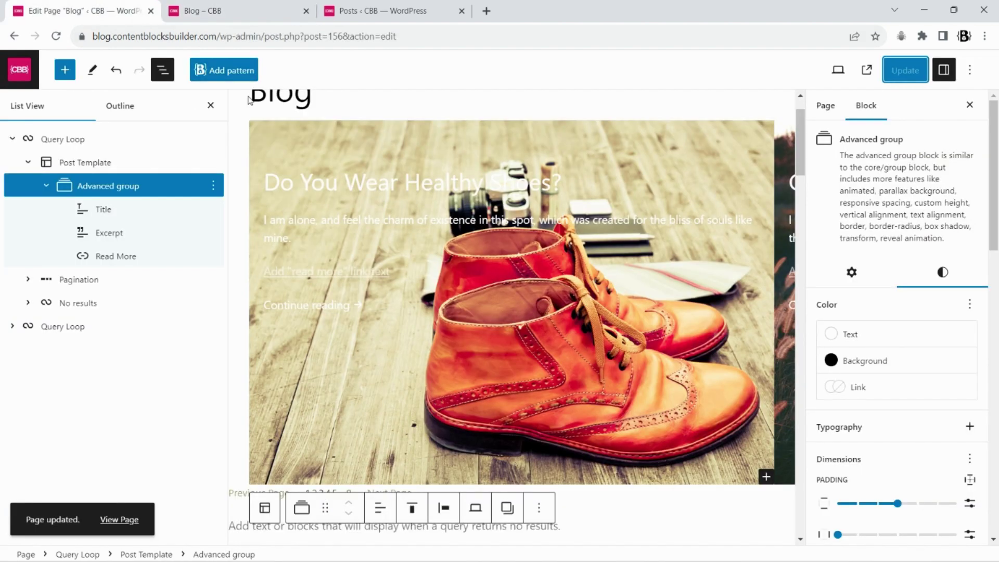
- Wrap the post title, excerpt and Read More blocks in an Advanced group
left_click(112, 213)
left_click(113, 256, "shift")
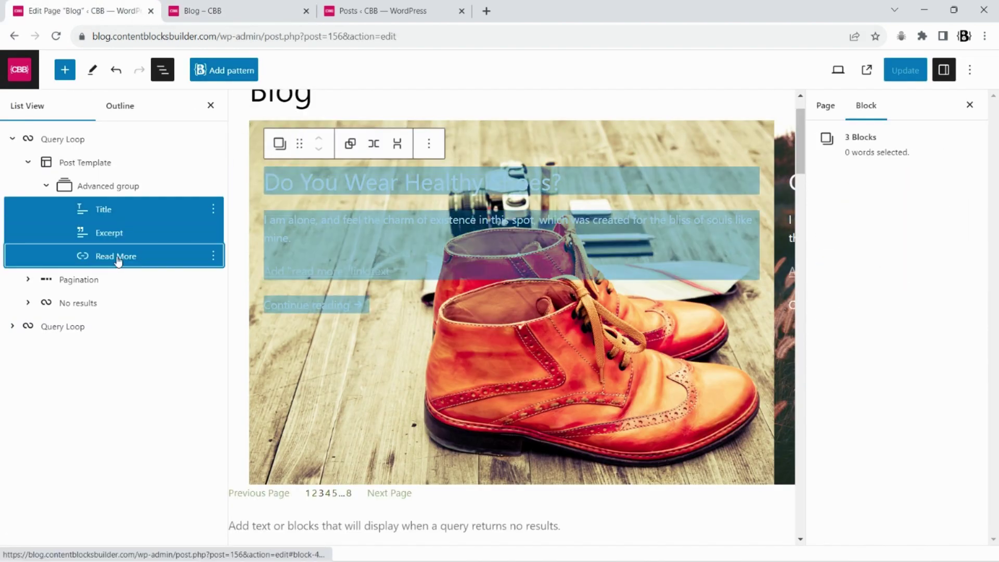
left_click(280, 144)
left_click(335, 239)
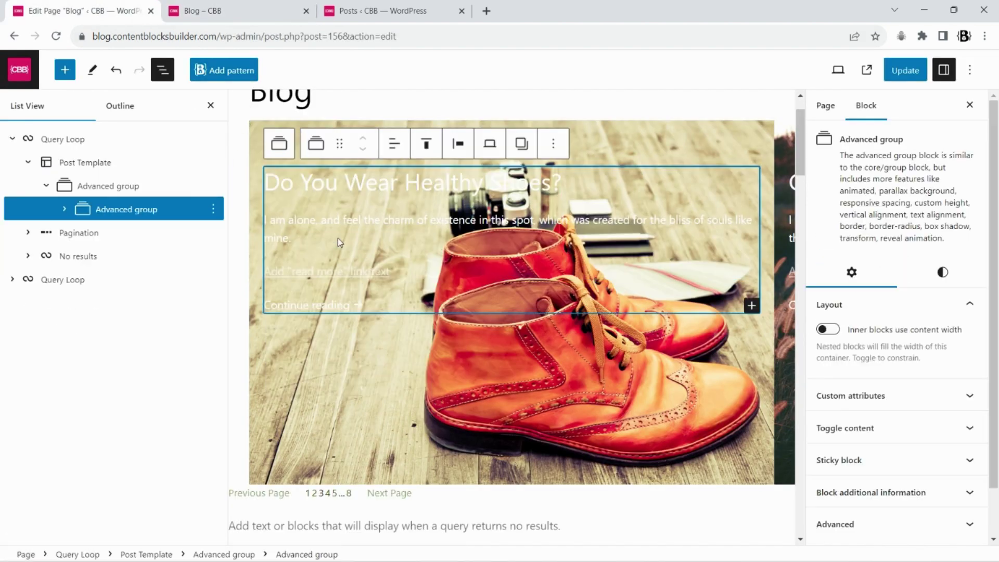
- Give the new group a black background overlay at 50% opacity
left_click(942, 271)
scroll(977, 385, "down", 3)
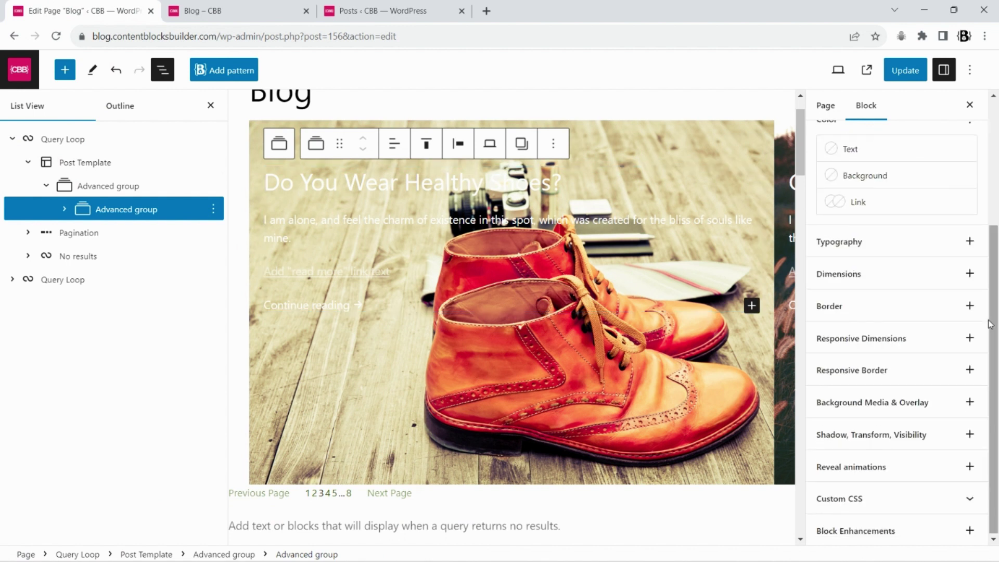
left_click(900, 457)
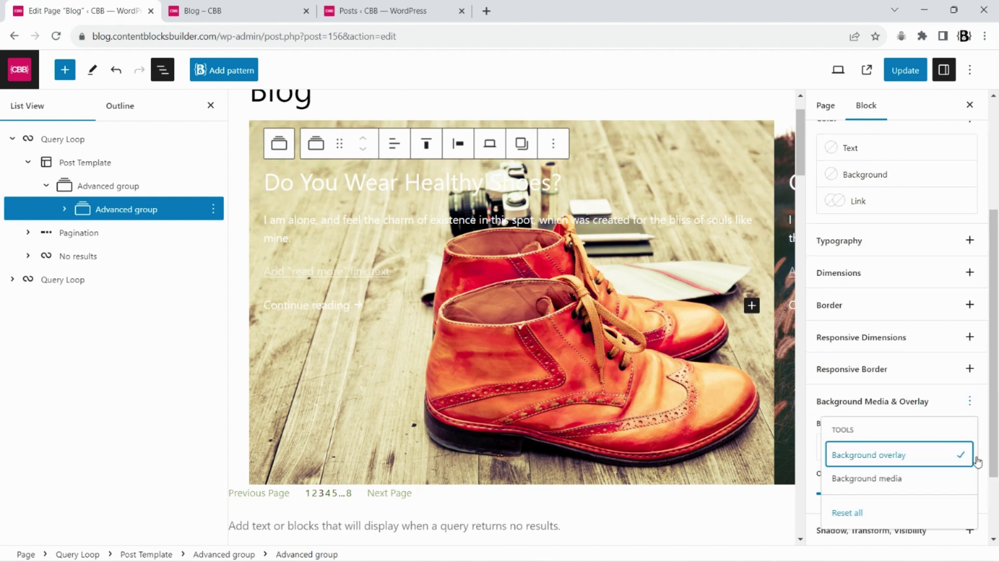
left_click(887, 449)
left_click(664, 305)
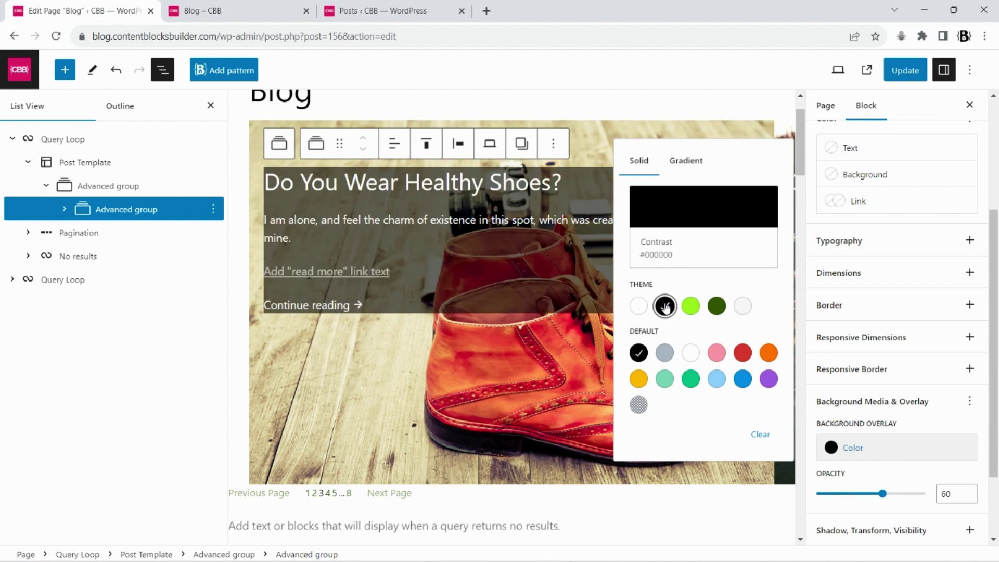
left_click_drag(876, 496, 874, 495)
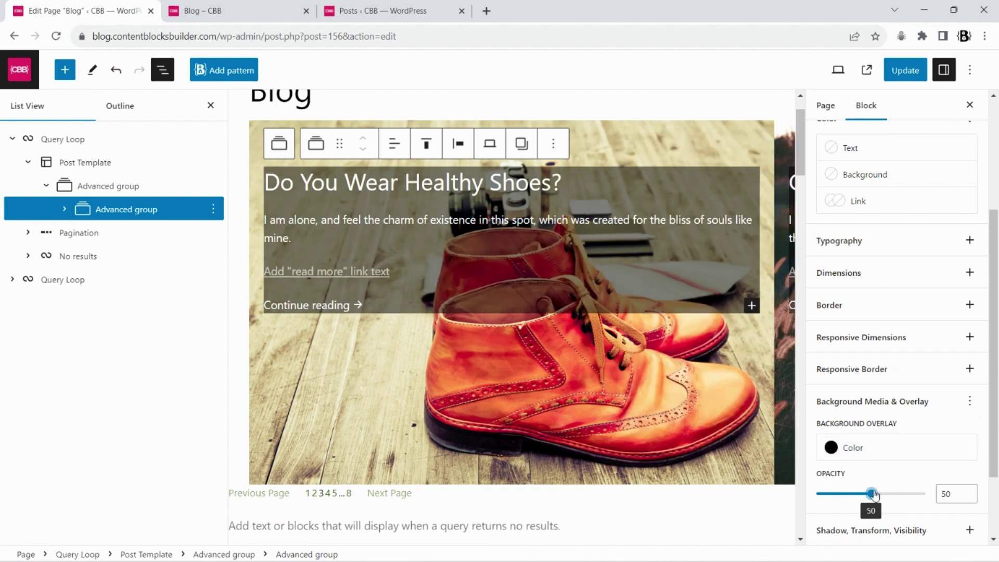
- Add 16 px vertical and horizontal padding to the text box
left_click(968, 276)
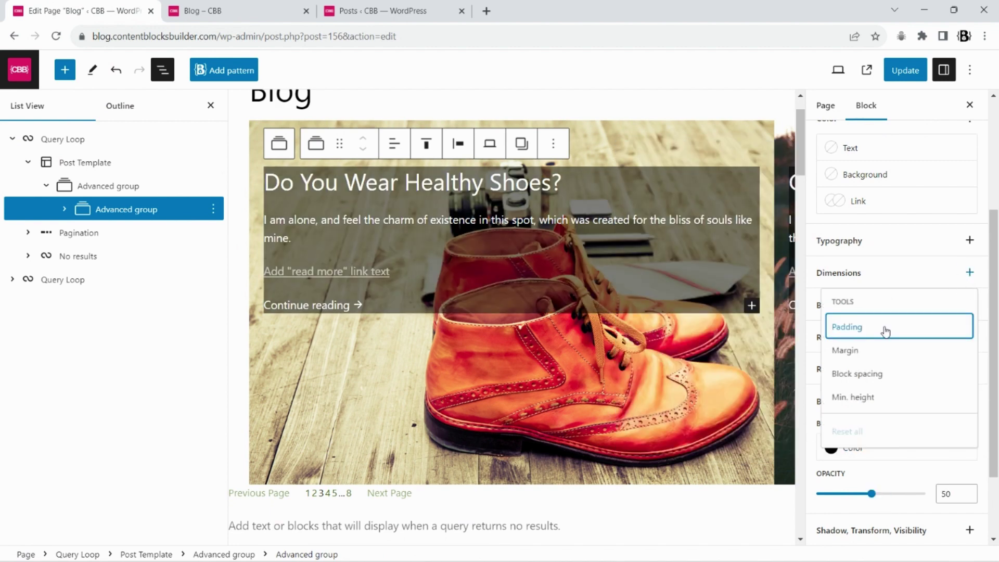
left_click(885, 330)
left_click(995, 379)
scroll(995, 379, "down", 2)
left_click_drag(995, 379, 995, 373)
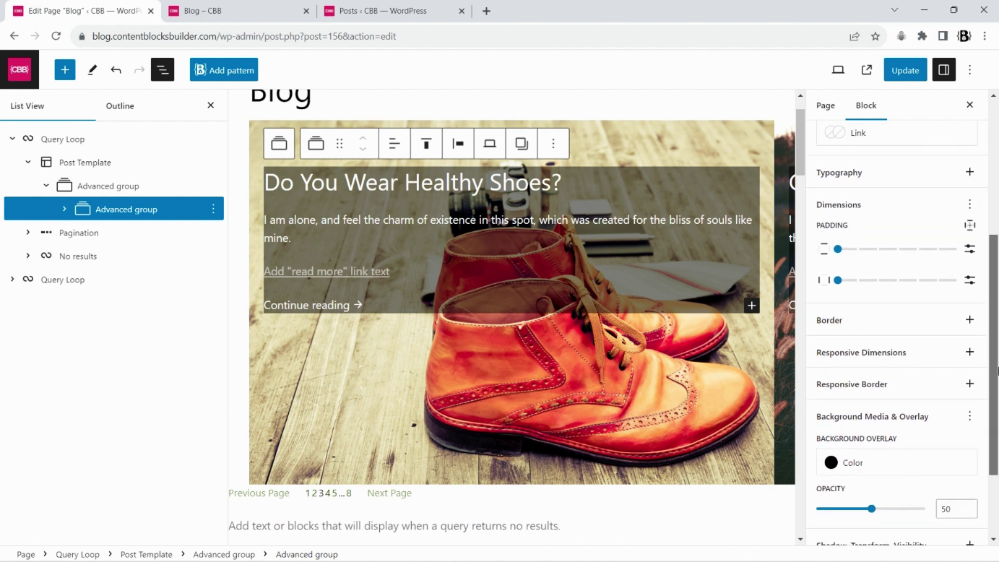
left_click(969, 249)
left_click(860, 250)
type("16")
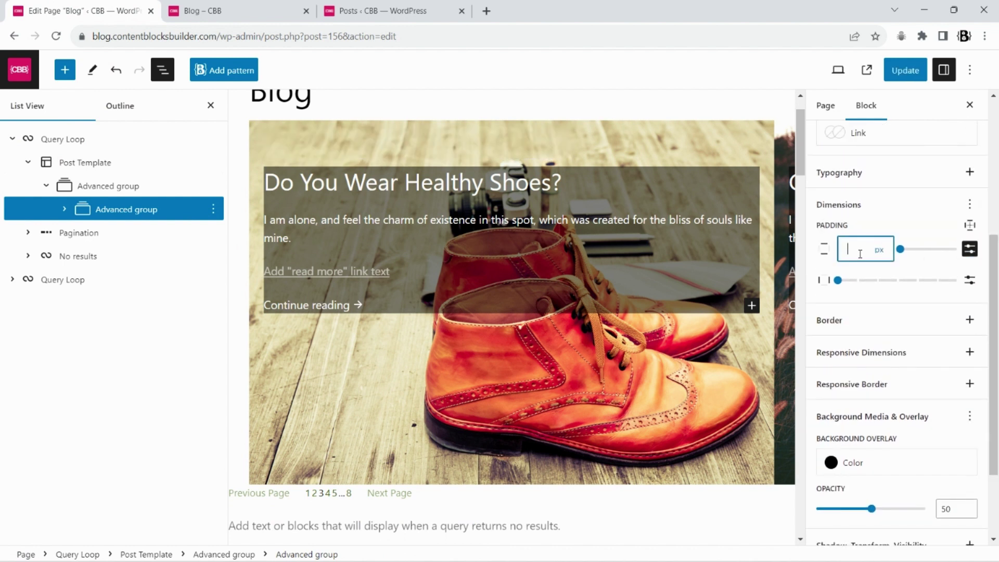
left_click(969, 280)
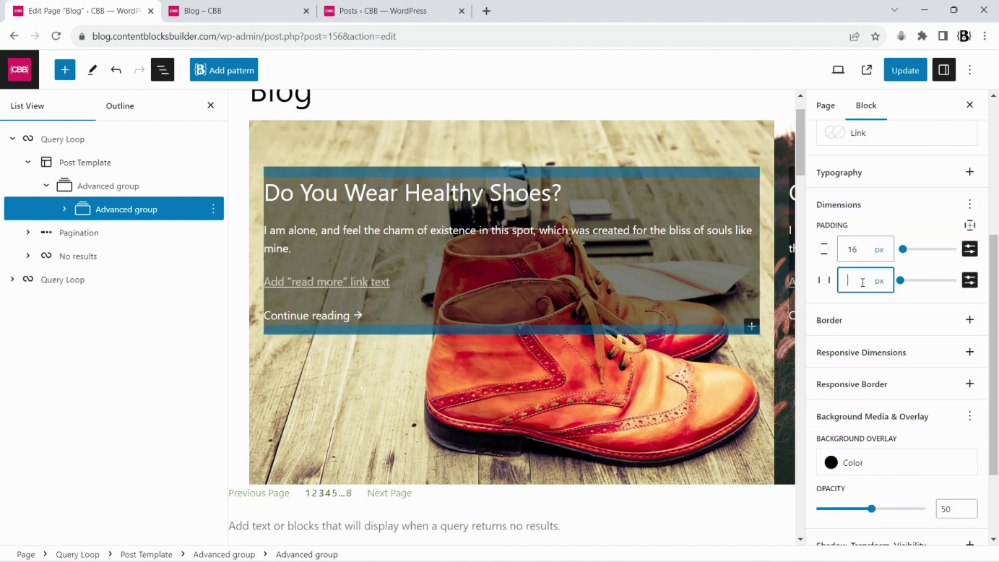
type("16")
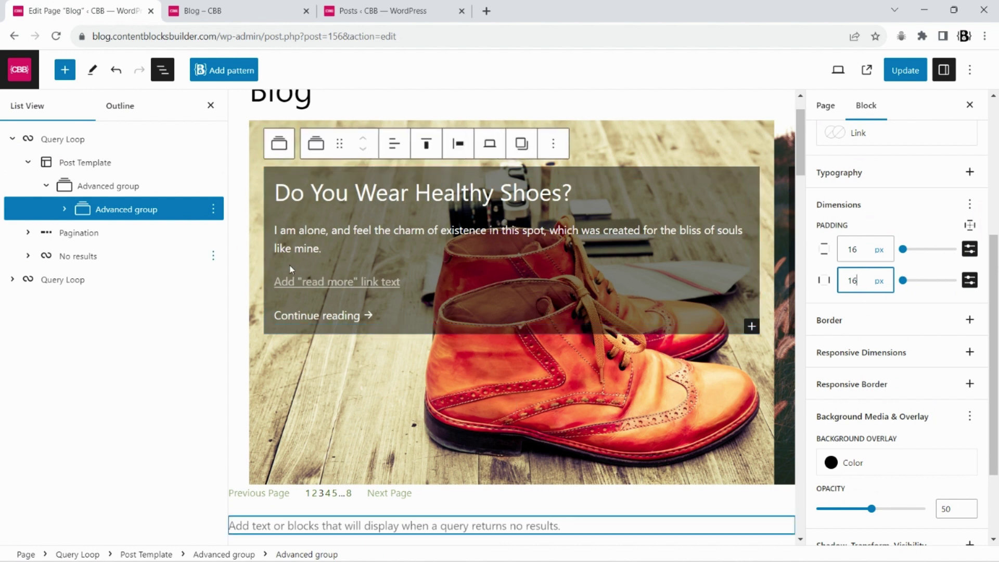
- Set 10 px block spacing on the text box and update the page
left_click(971, 212)
left_click(879, 303)
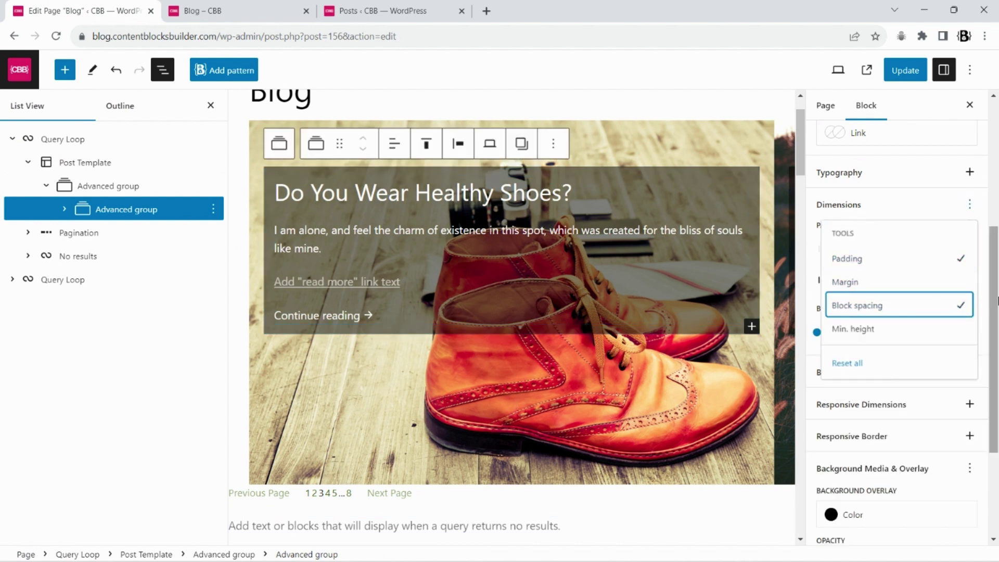
left_click(969, 332)
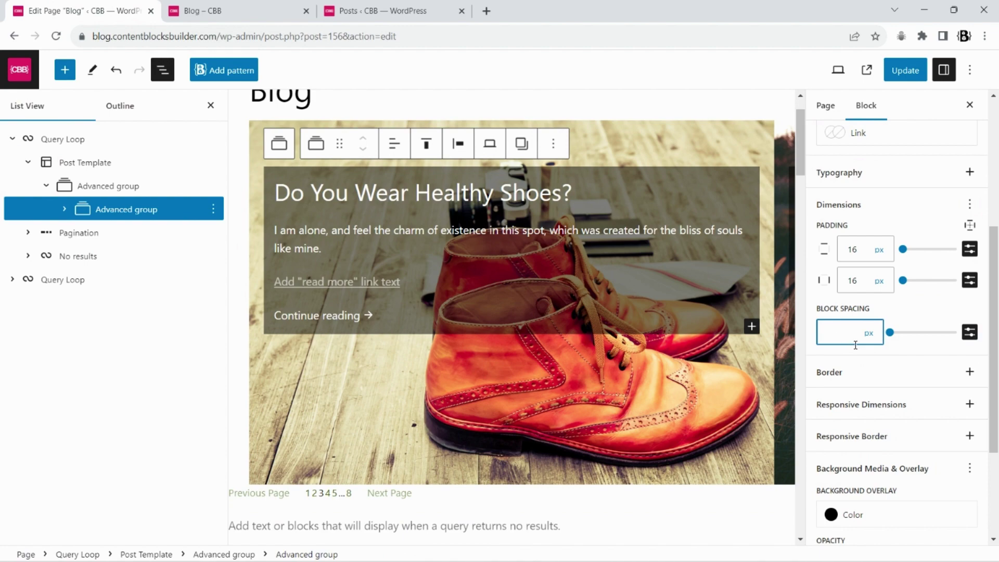
type("10")
left_click(905, 73)
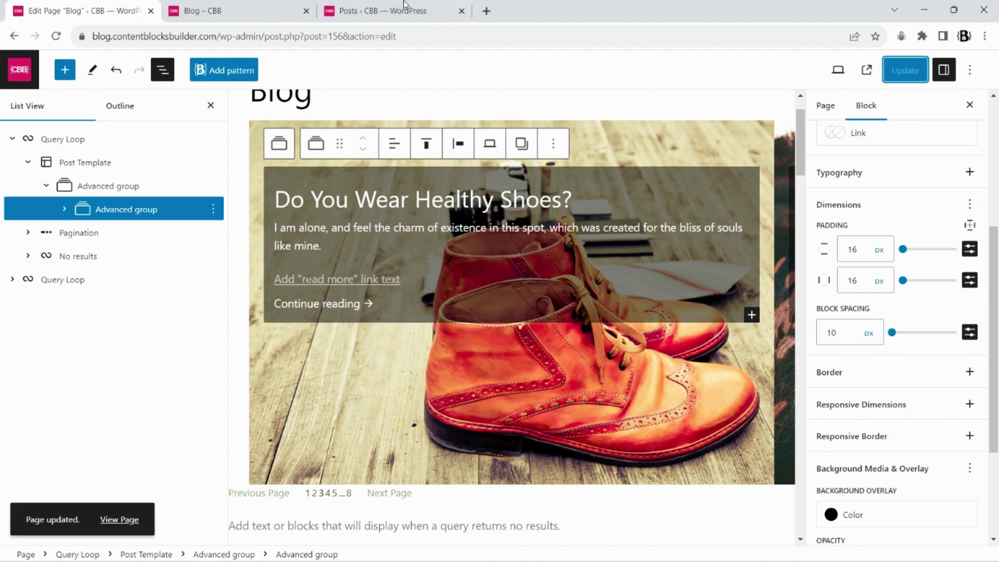
- Reload the live Blog page and scroll through it to check the text box
left_click(239, 10)
left_click(55, 36)
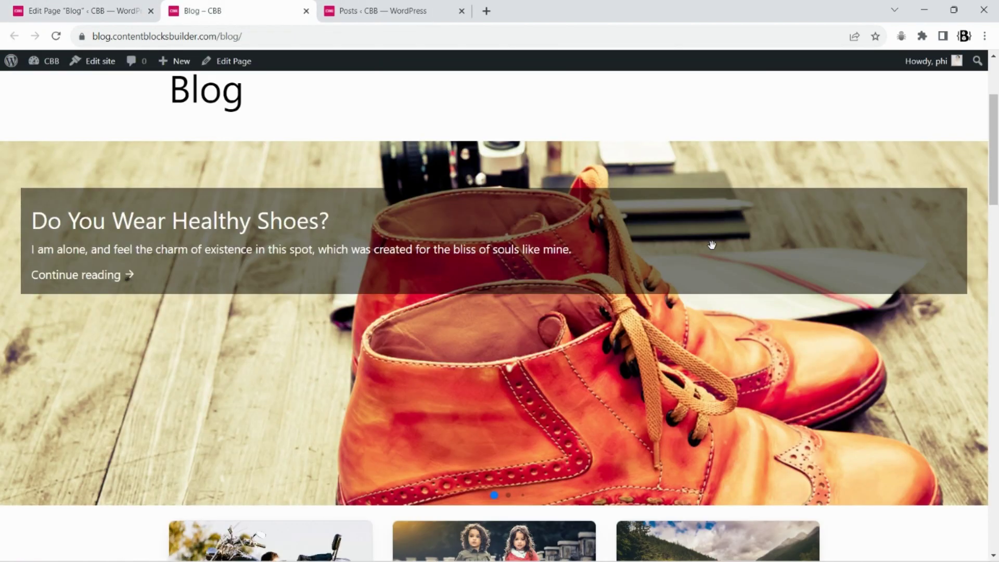
scroll(712, 244, "down", 3)
scroll(532, 258, "up", 6)
scroll(536, 265, "down", 5)
scroll(537, 286, "up", 3)
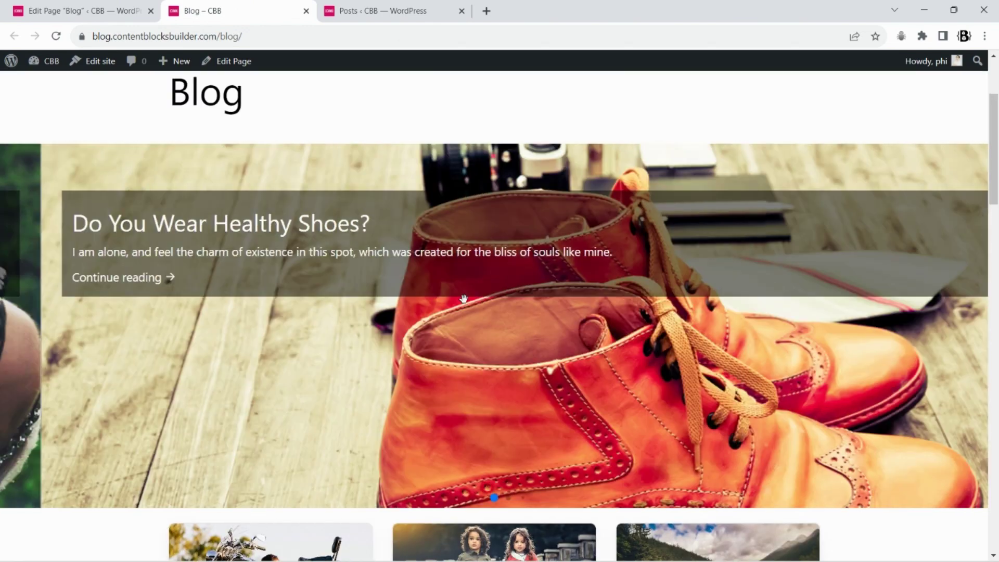
- Turn on Inner blocks use content width for the outer post group, then update the page
left_click(78, 11)
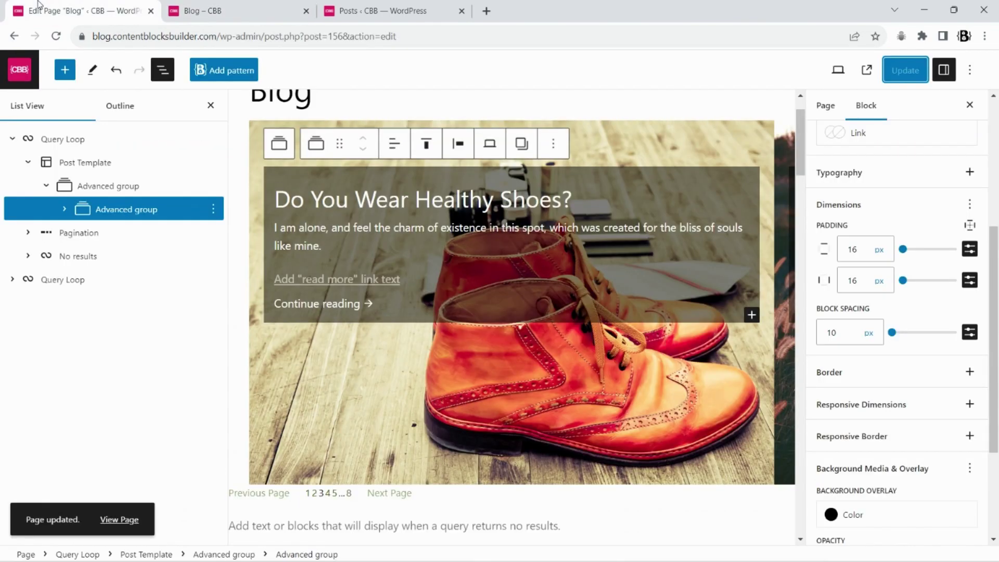
left_click(92, 187)
left_click(829, 330)
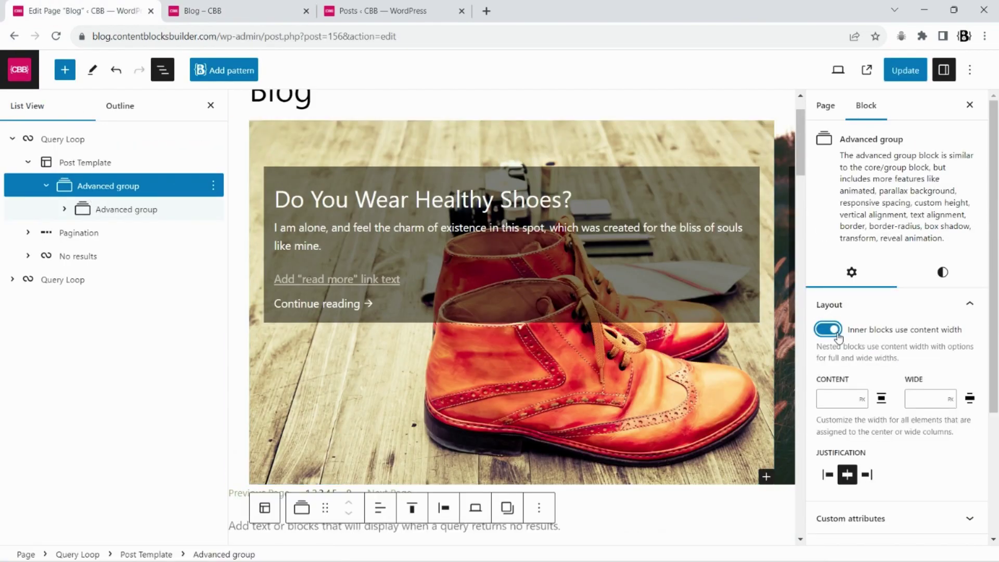
left_click(905, 70)
left_click(208, 10)
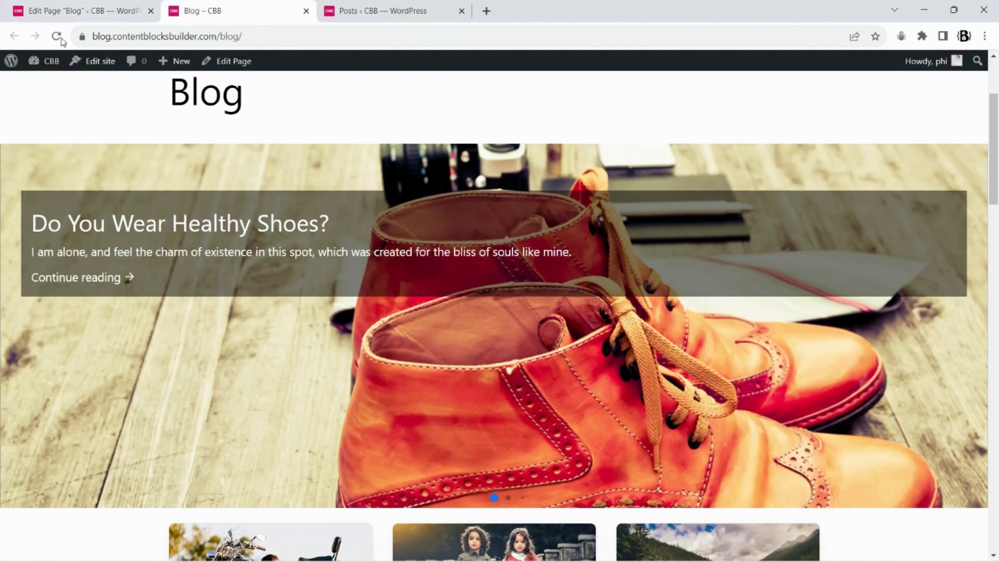
- Set the text box's vertical alignment to Align bottom, update, and check the live page
scroll(462, 192, "down", 3)
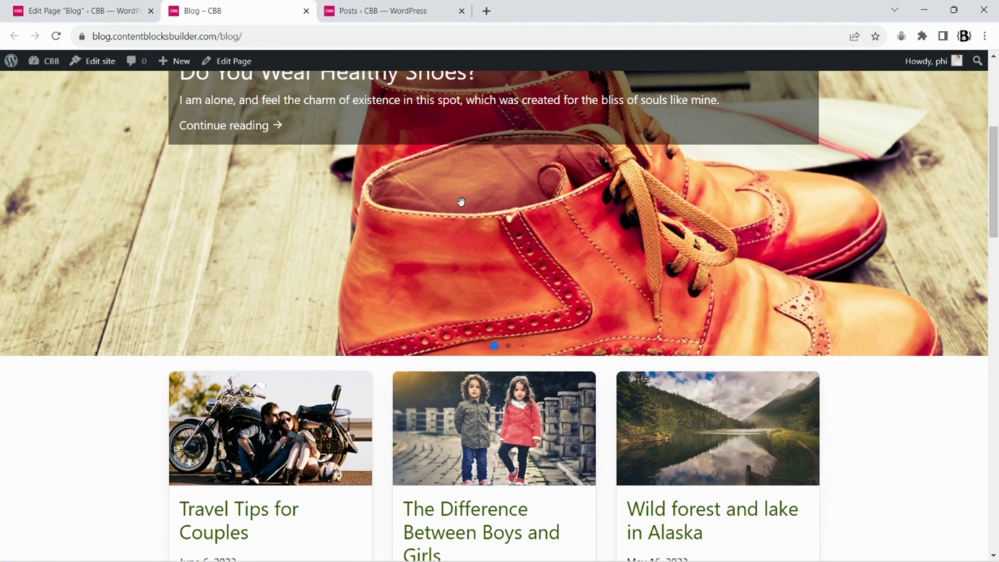
scroll(365, 156, "up", 6)
left_click(81, 10)
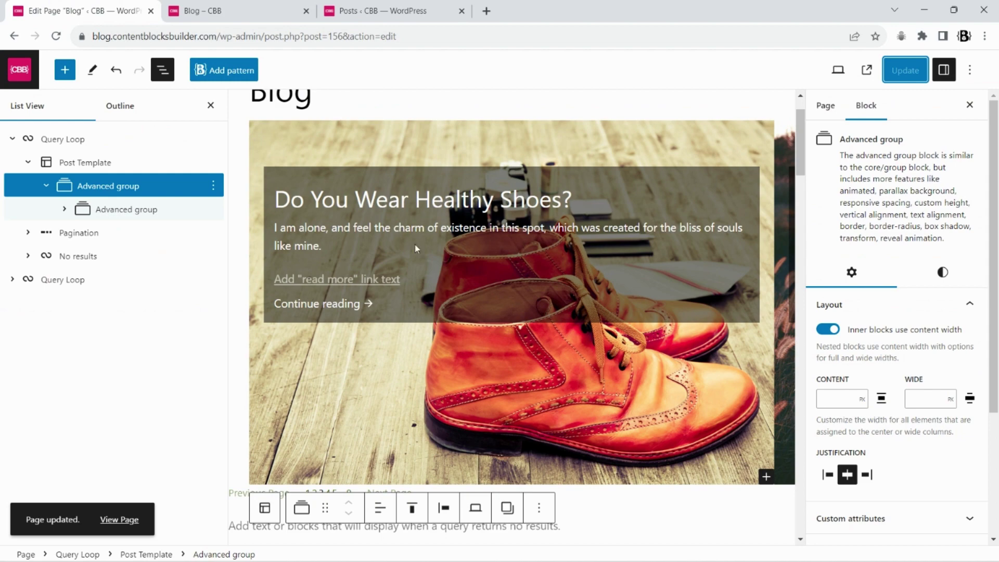
scroll(416, 249, "down", 3)
scroll(436, 289, "up", 3)
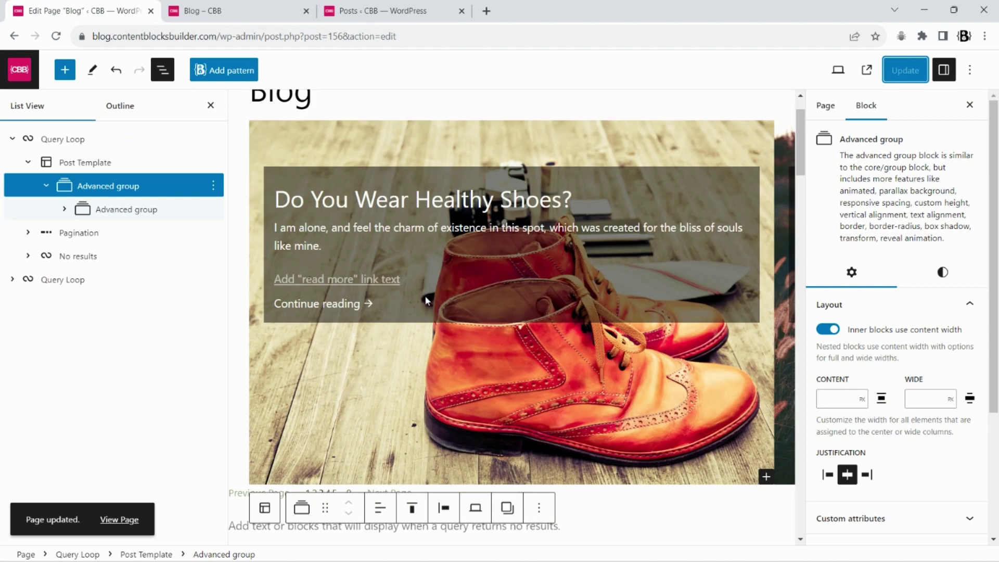
left_click(412, 507)
left_click(452, 467)
left_click(904, 71)
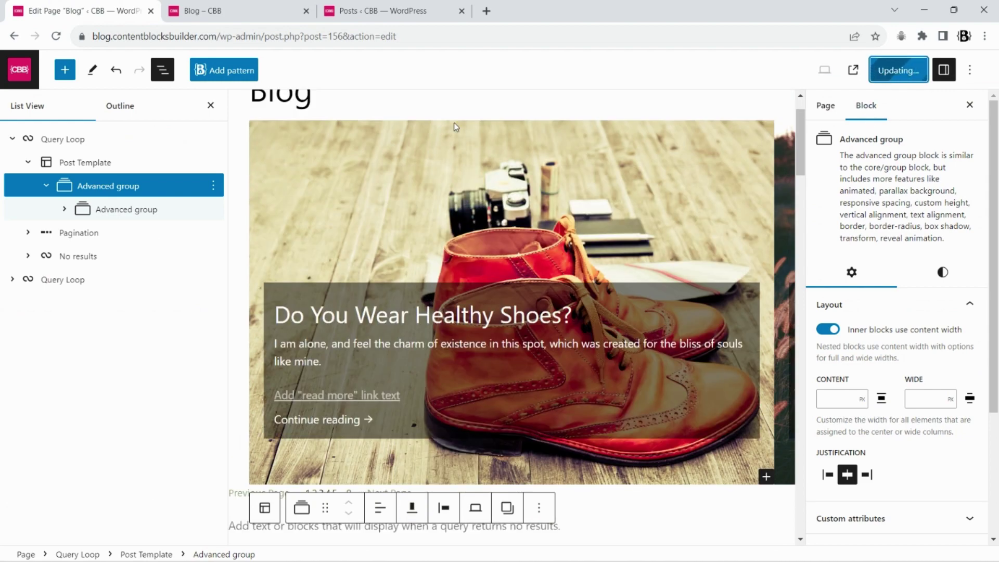
left_click(208, 11)
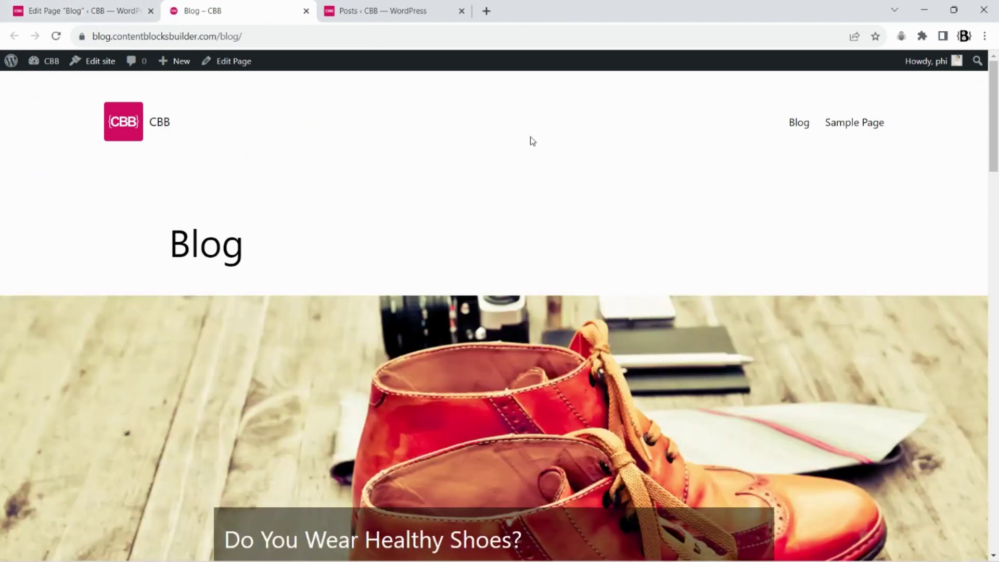
scroll(529, 136, "down", 5)
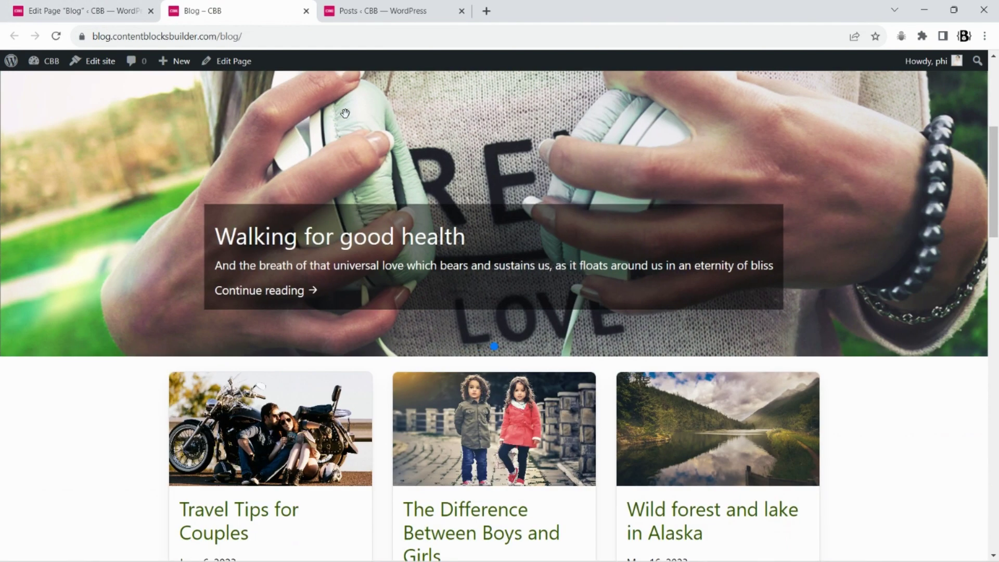
- Wrap the inner text box group in a new wrapper group
scroll(353, 86, "up", 5)
key("ctrl+Page_Up")
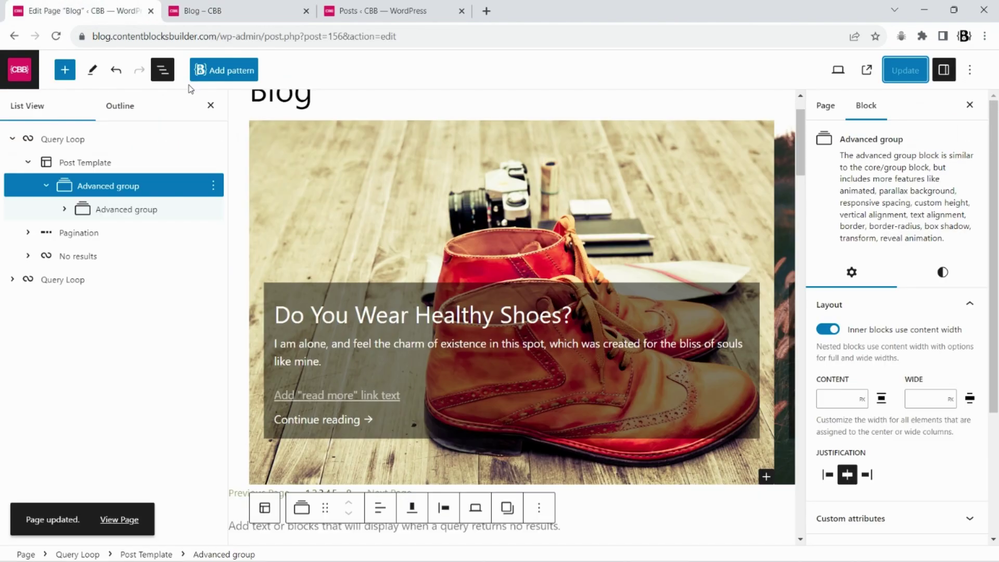
left_click(145, 213)
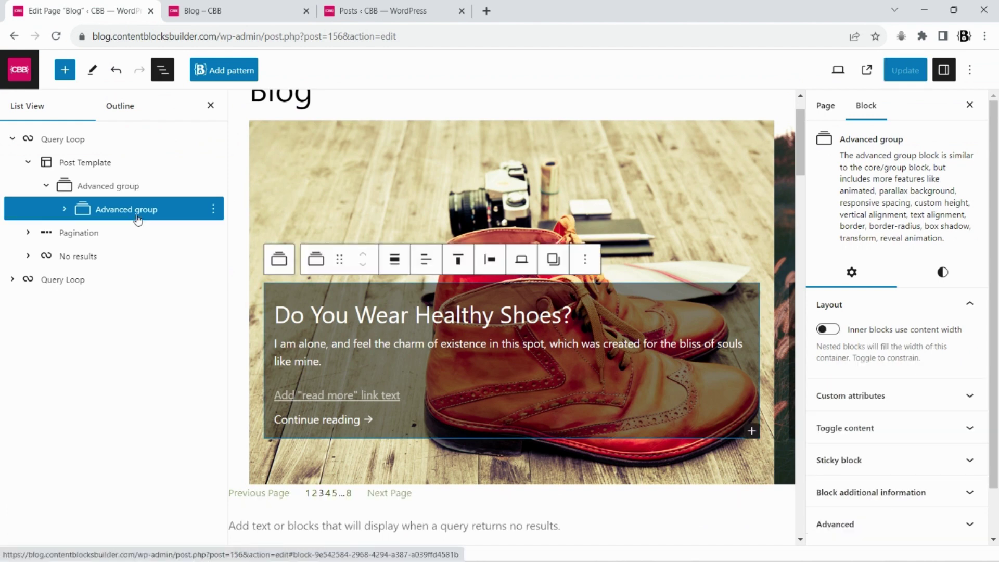
left_click(314, 260)
left_click(343, 322)
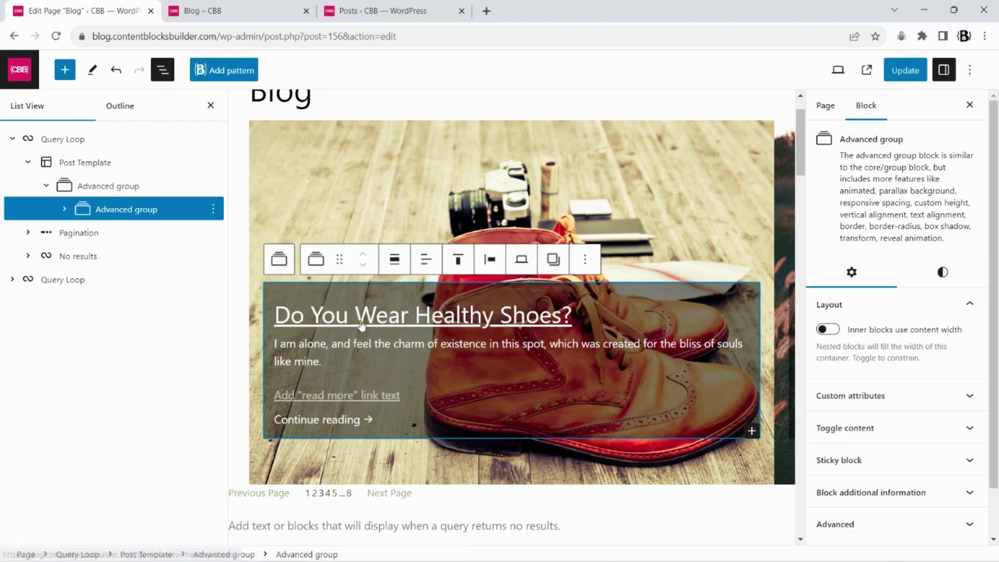
left_click(64, 210)
left_click(138, 232)
left_click(148, 209)
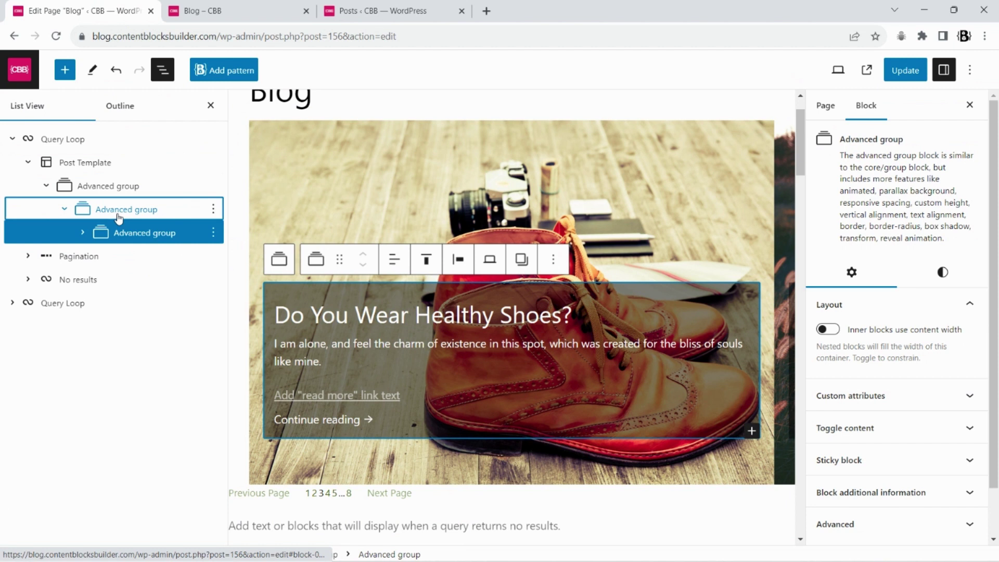
- Give the wrapper group a 100% responsive width and update the page
left_click(943, 272)
scroll(947, 342, "down", 3)
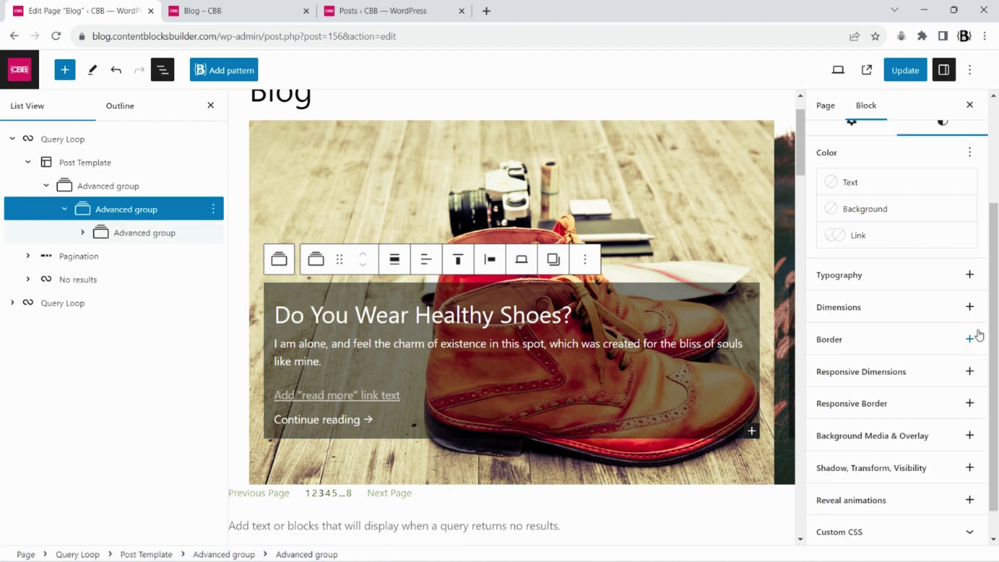
left_click(970, 371)
left_click(853, 425)
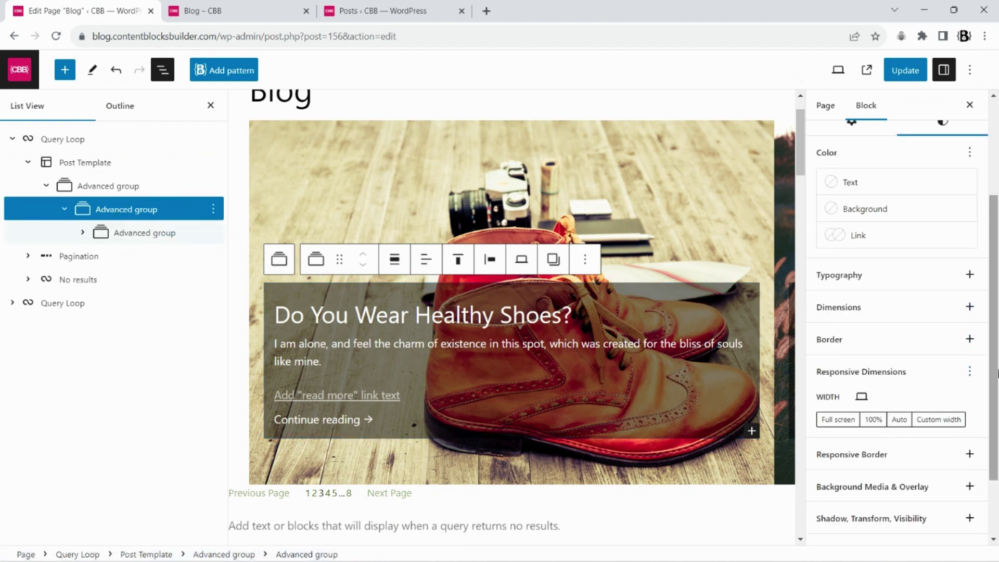
left_click(905, 70)
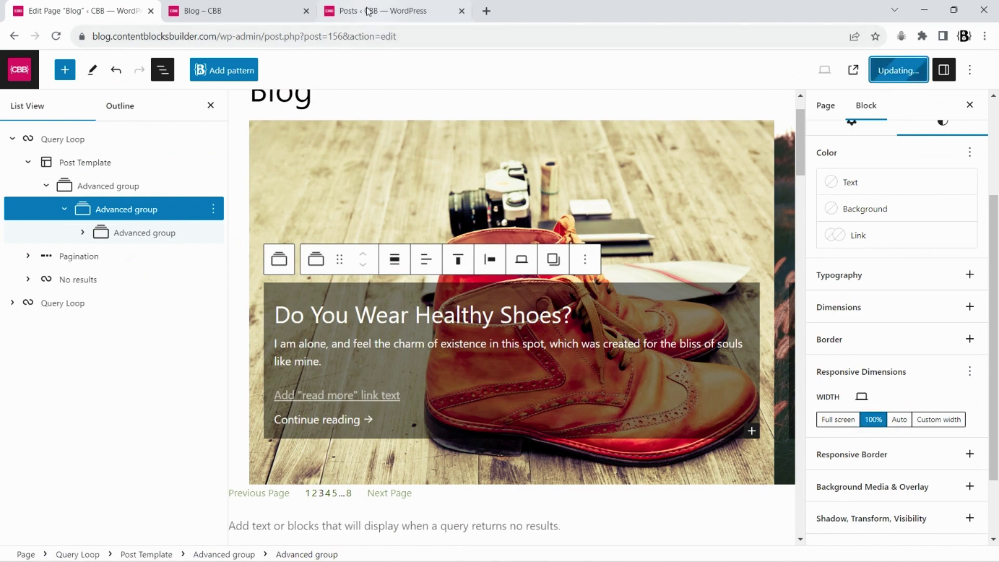
left_click(219, 11)
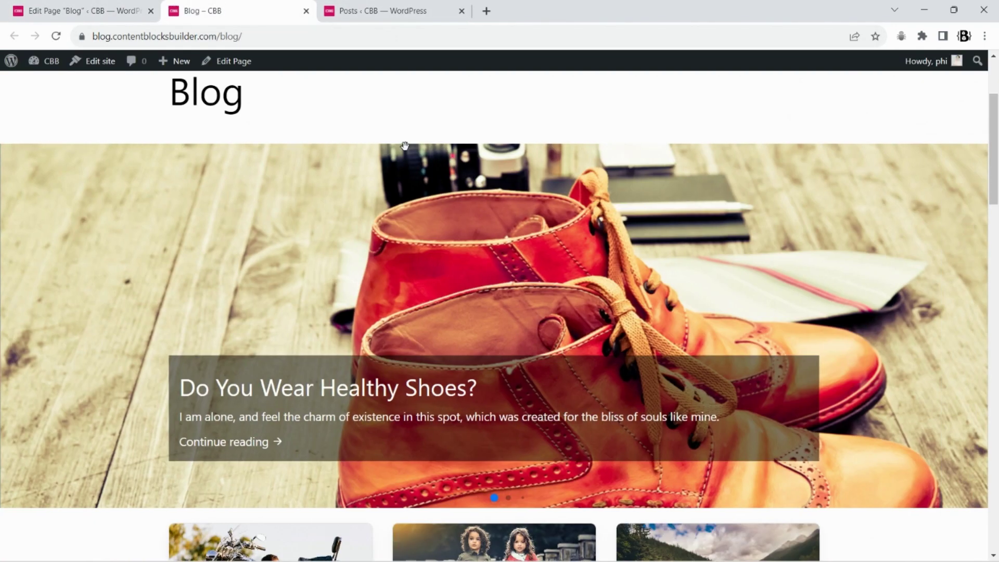
left_click(88, 10)
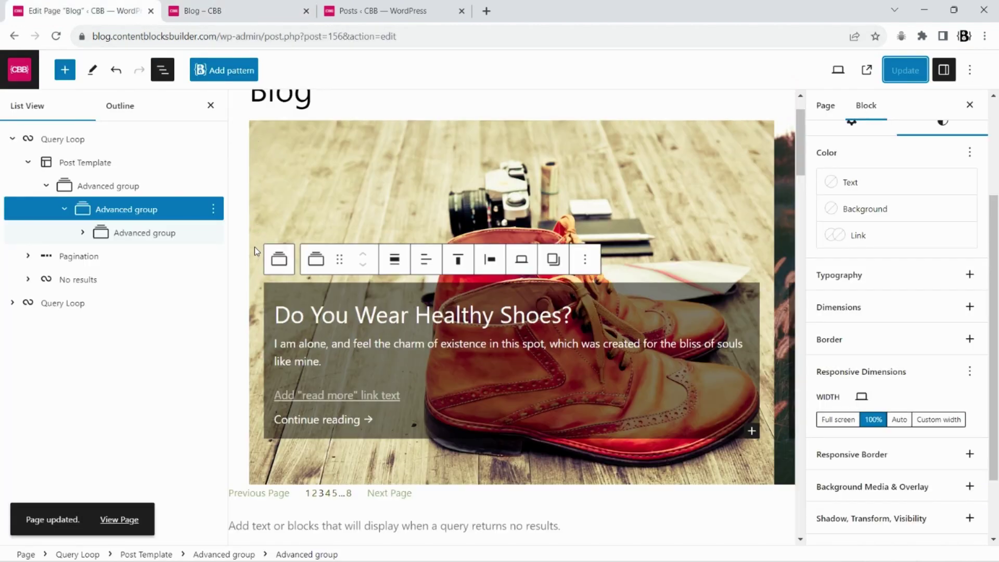
- Set the overlay text box to a 600 px custom responsive width and update
left_click(145, 232)
left_click(942, 275)
scroll(897, 322, "down", 4)
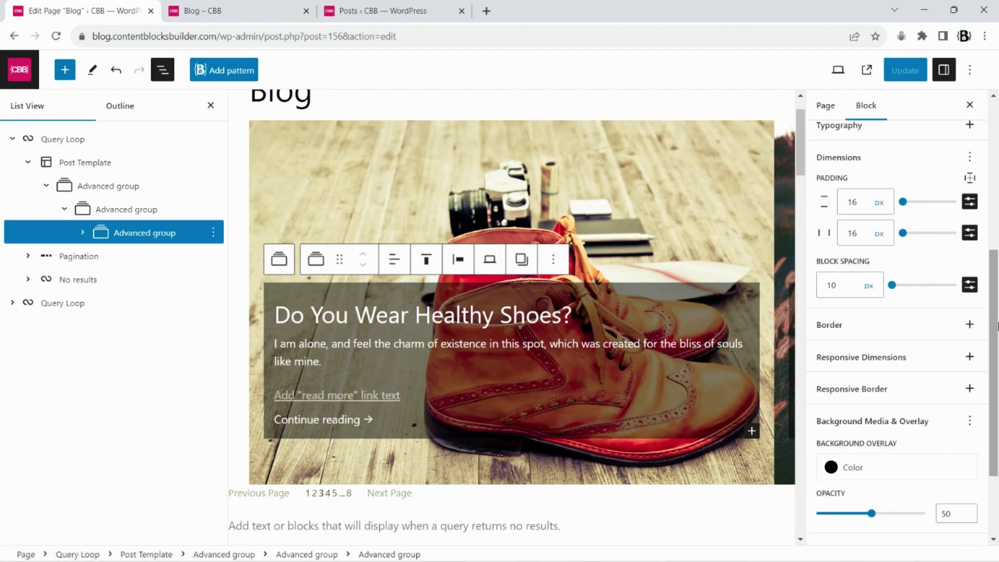
scroll(997, 325, "down", 2)
left_click(969, 240)
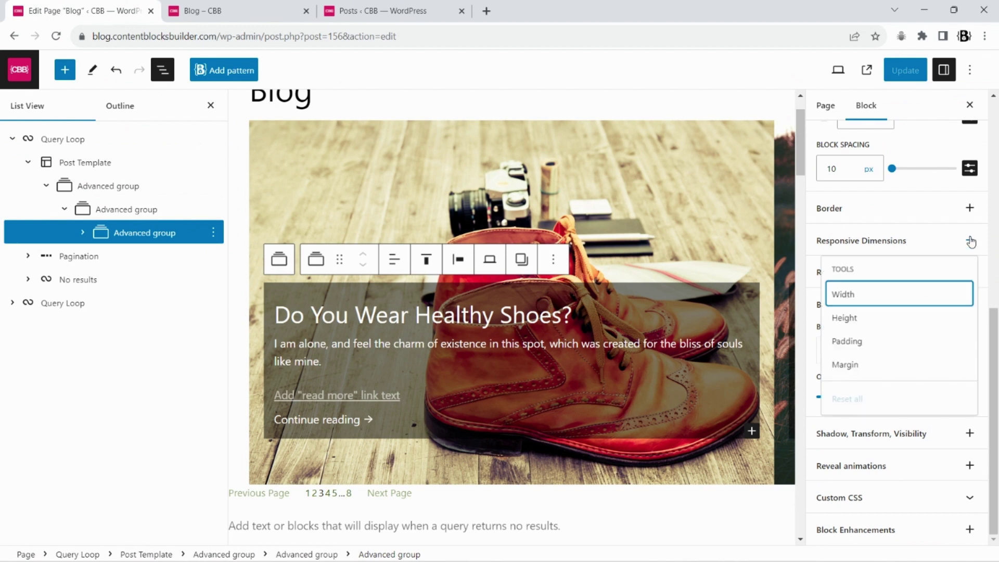
left_click(861, 293)
left_click(939, 288)
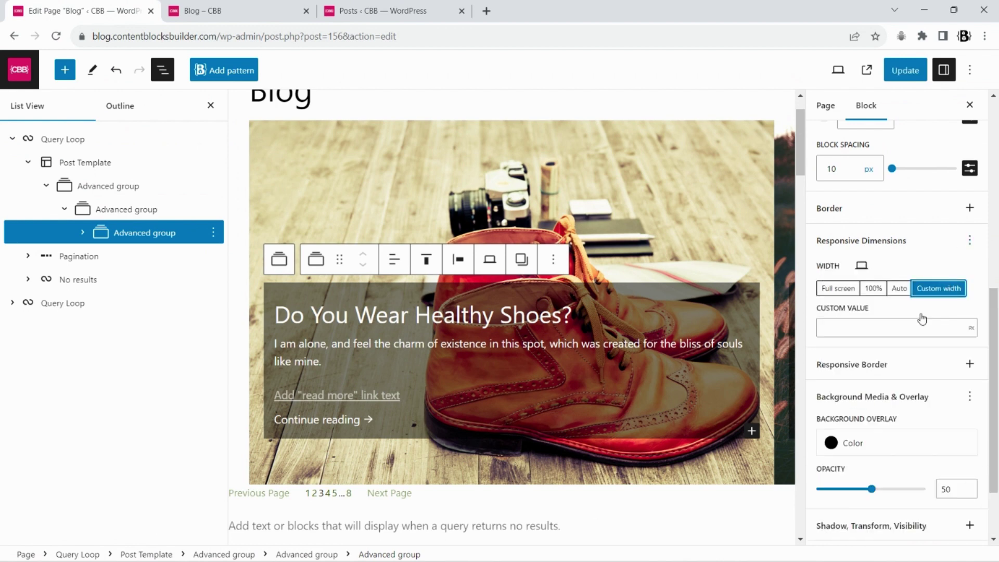
left_click(874, 329)
type("600")
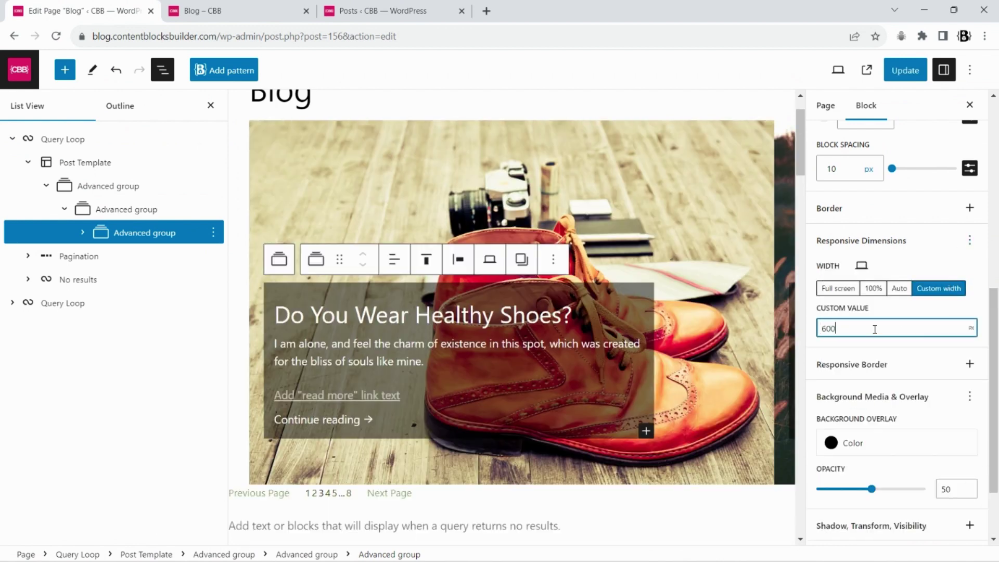
left_click(905, 70)
- Check the live Blog page in developer tools at a narrow screen width
left_click(239, 10)
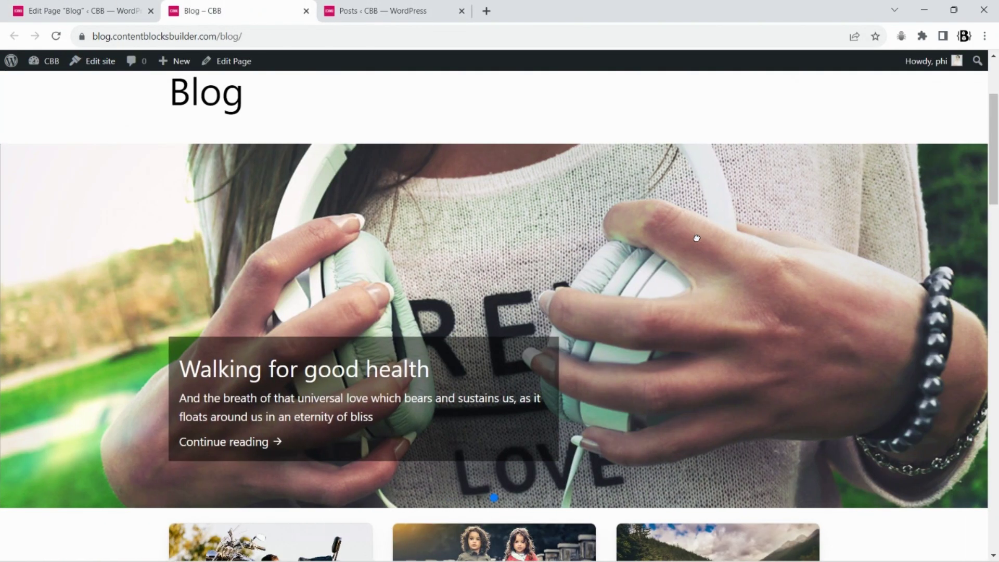
scroll(620, 208, "up", 3)
scroll(620, 207, "down", 3)
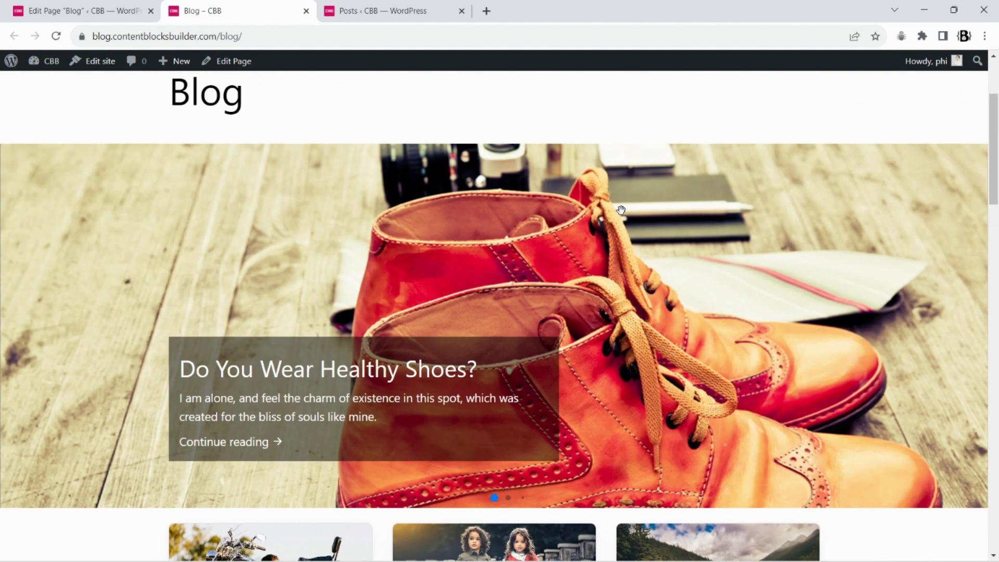
key("F12")
left_click_drag(837, 231, 357, 158)
- Set the overlay box width to 100% on tablet and mobile, then update
key("ctrl+shift+Tab")
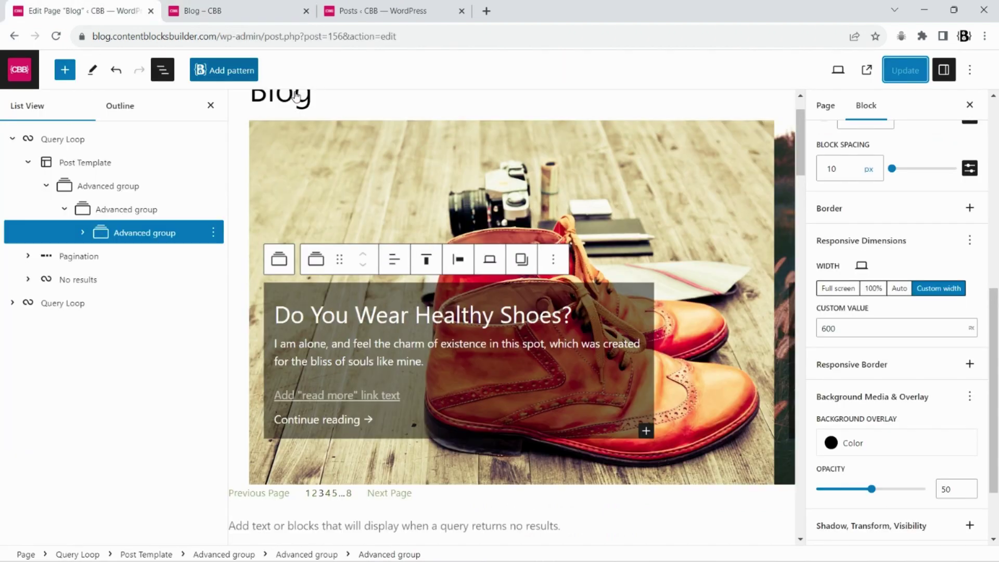
left_click(862, 265)
left_click(889, 327)
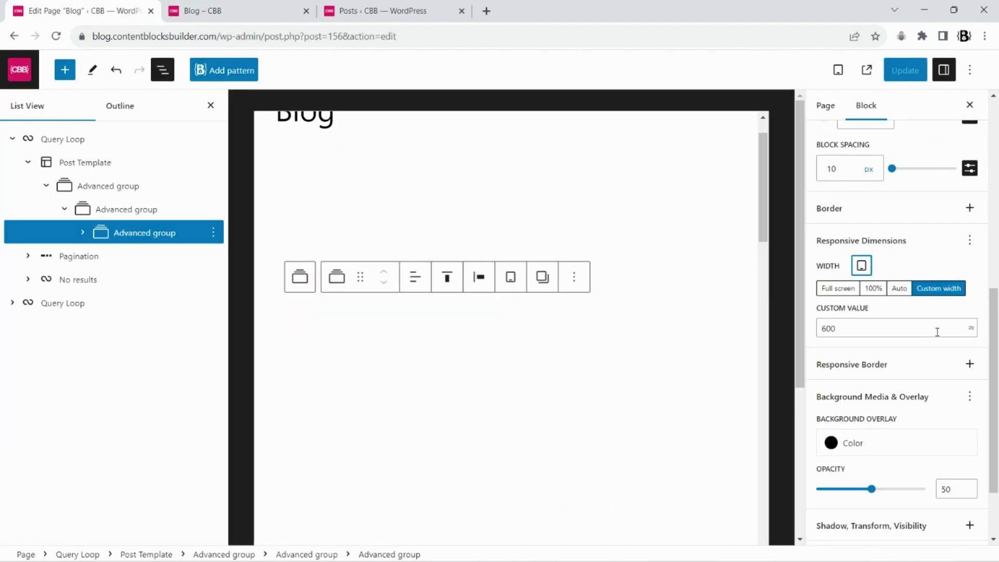
left_click(873, 288)
left_click(861, 266)
left_click(875, 299)
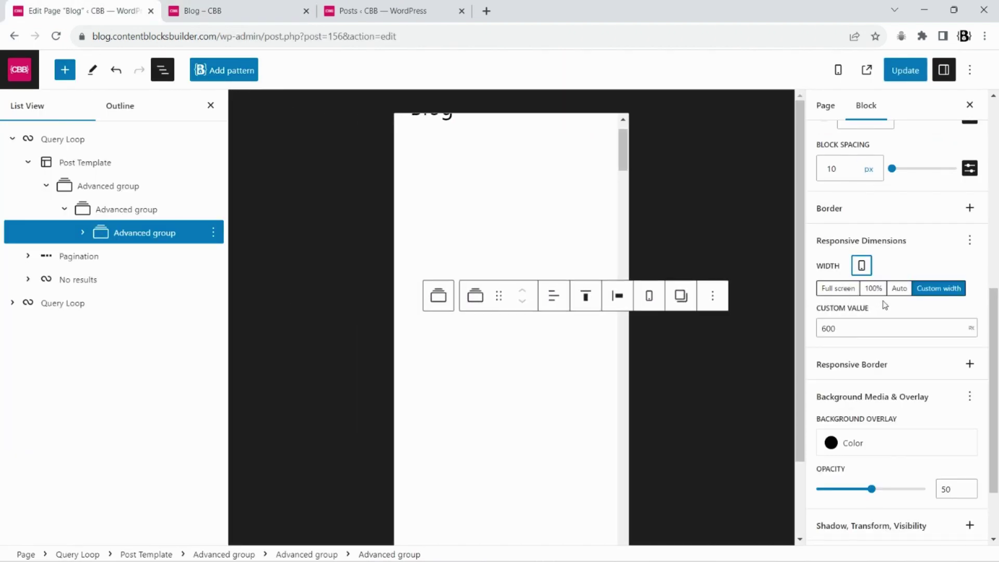
left_click(905, 70)
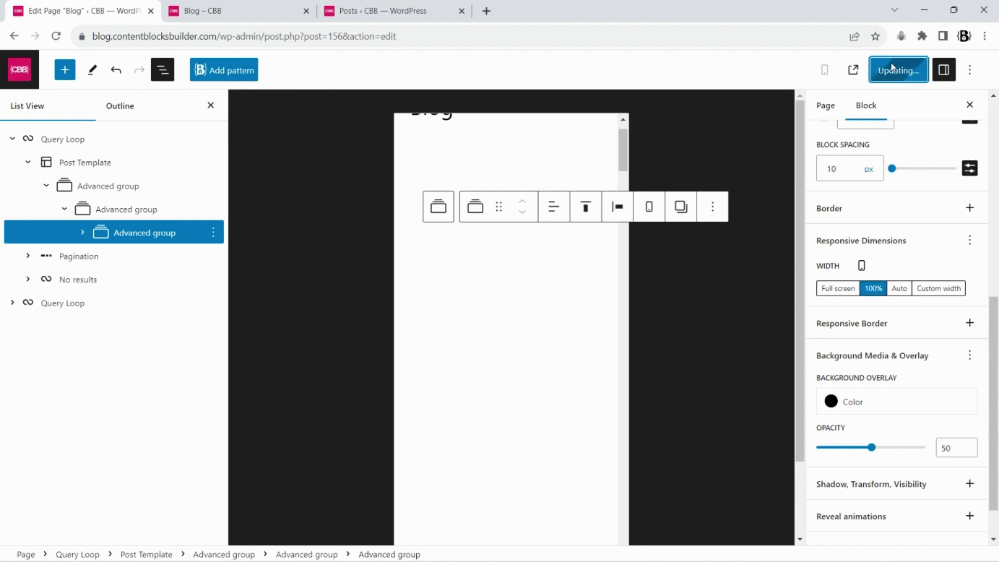
- Reload the live page to check the mobile layout, then close developer tools
left_click(256, 7)
left_click(55, 35)
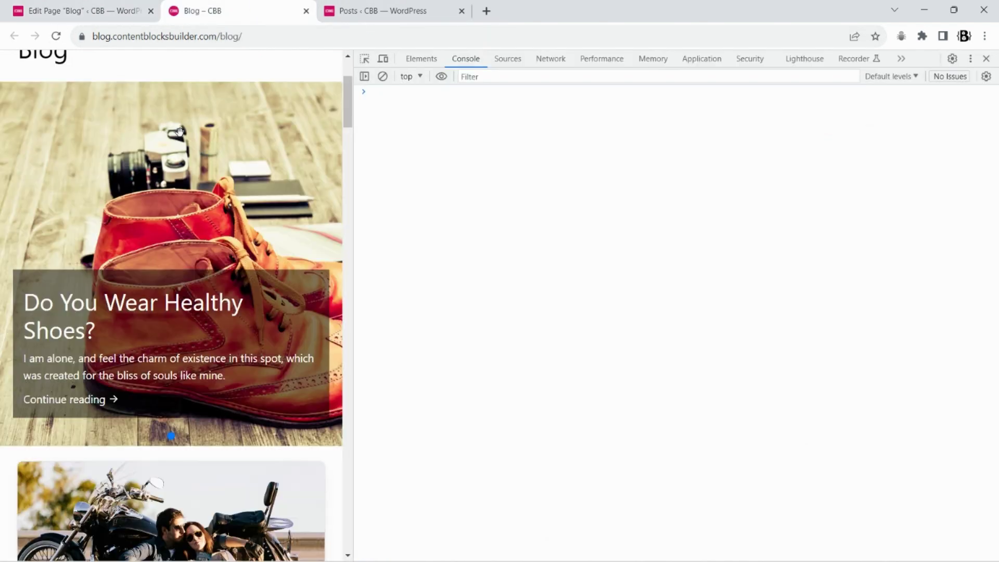
left_click_drag(354, 186, 729, 245)
left_click(986, 58)
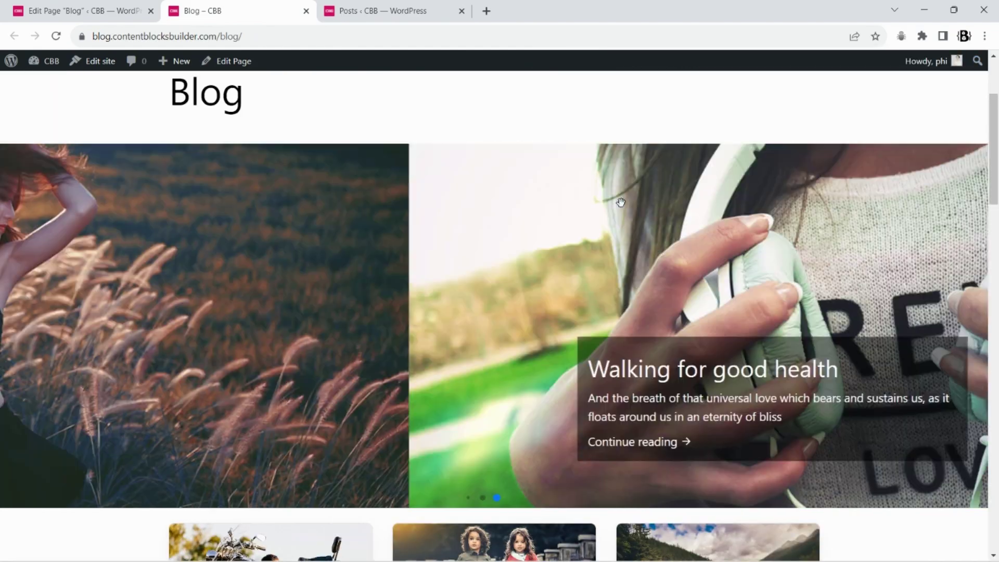
scroll(646, 202, "down", 10)
scroll(646, 202, "up", 10)
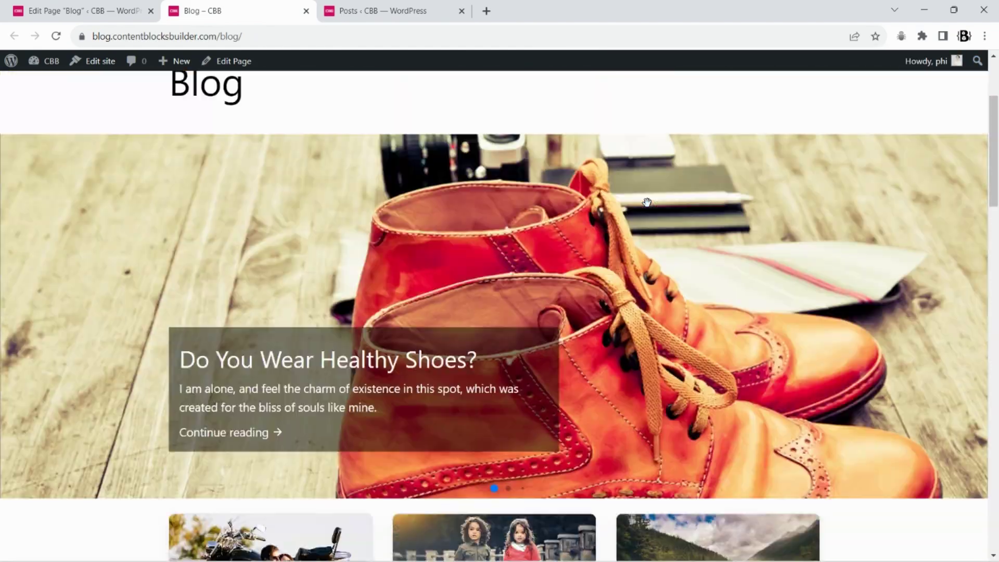
scroll(646, 201, "down", 16)
scroll(646, 201, "up", 16)
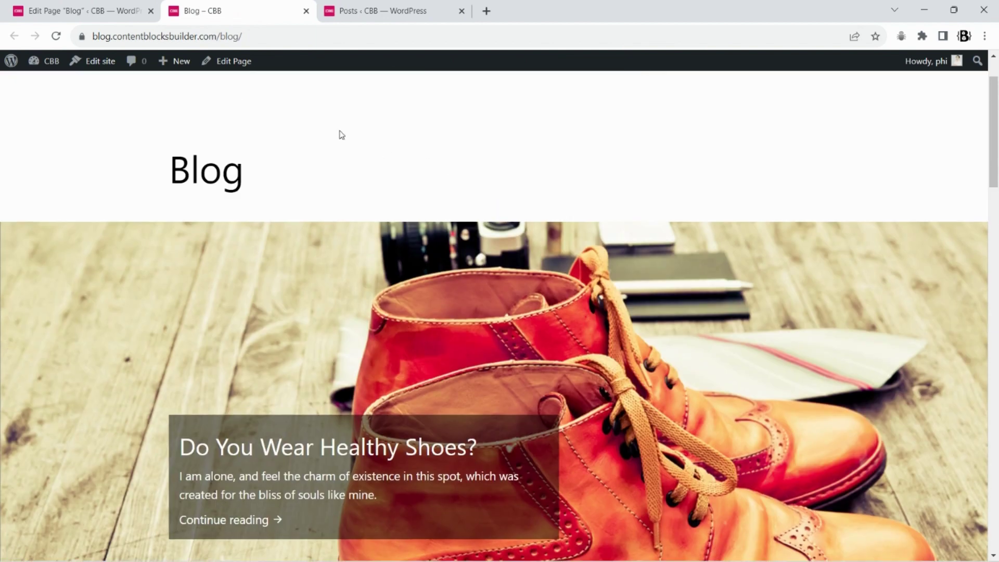
- Switch the editor preview back to Desktop
left_click(89, 10)
left_click(837, 73)
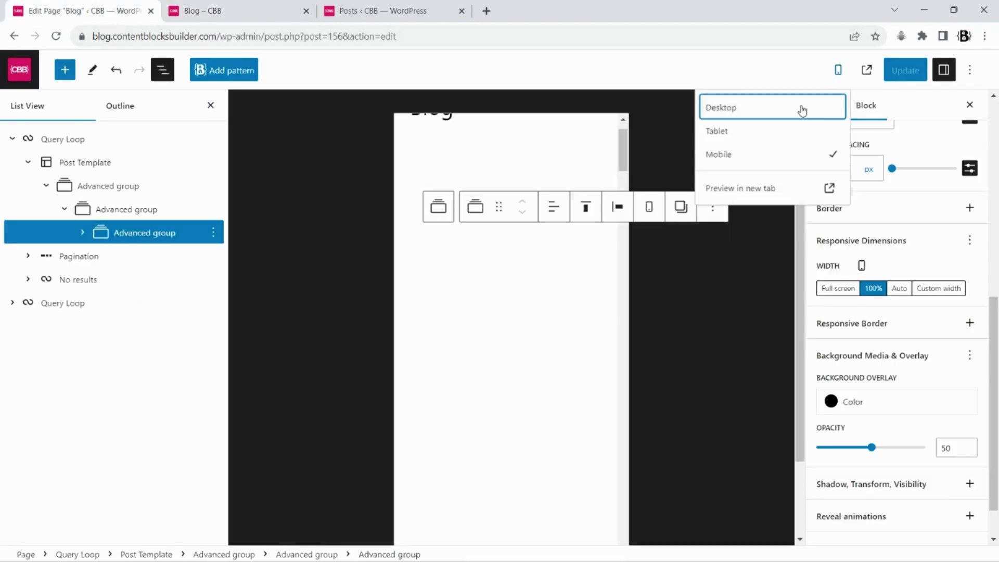
left_click(800, 107)
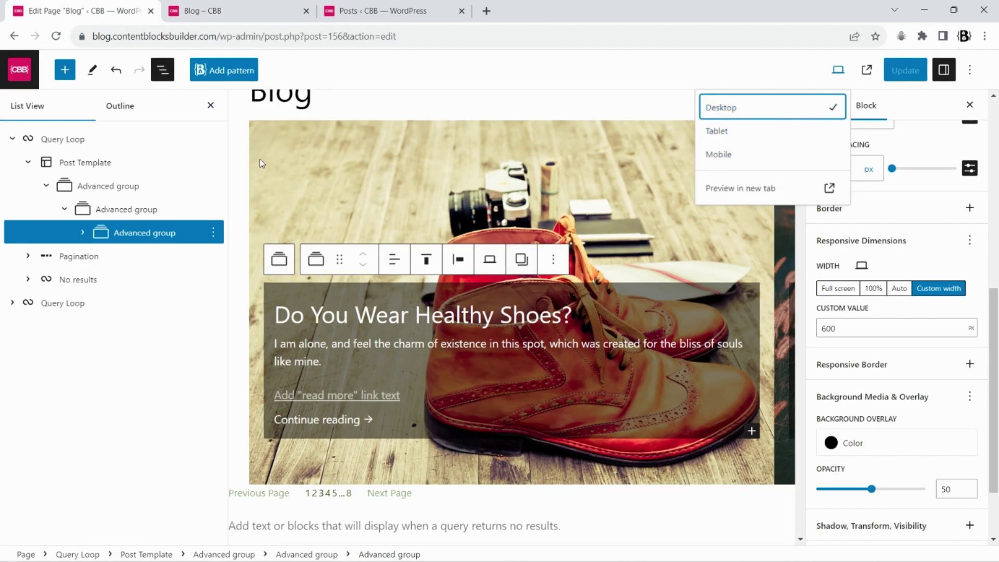
- Give the Post Template carousel navigation arrows and a scrollbar, turn off pagination, and update
left_click(85, 162)
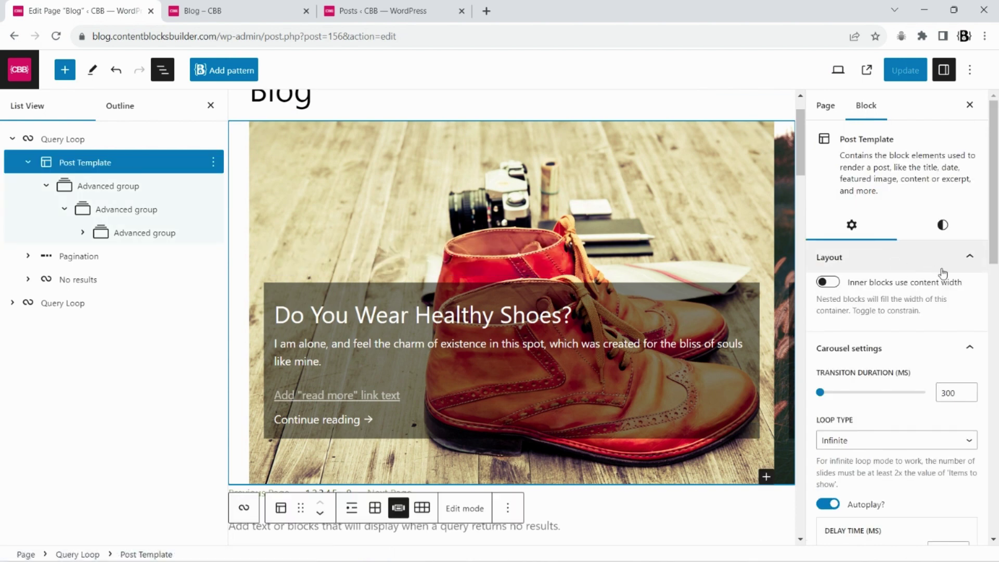
scroll(943, 272, "down", 8)
scroll(970, 280, "up", 1)
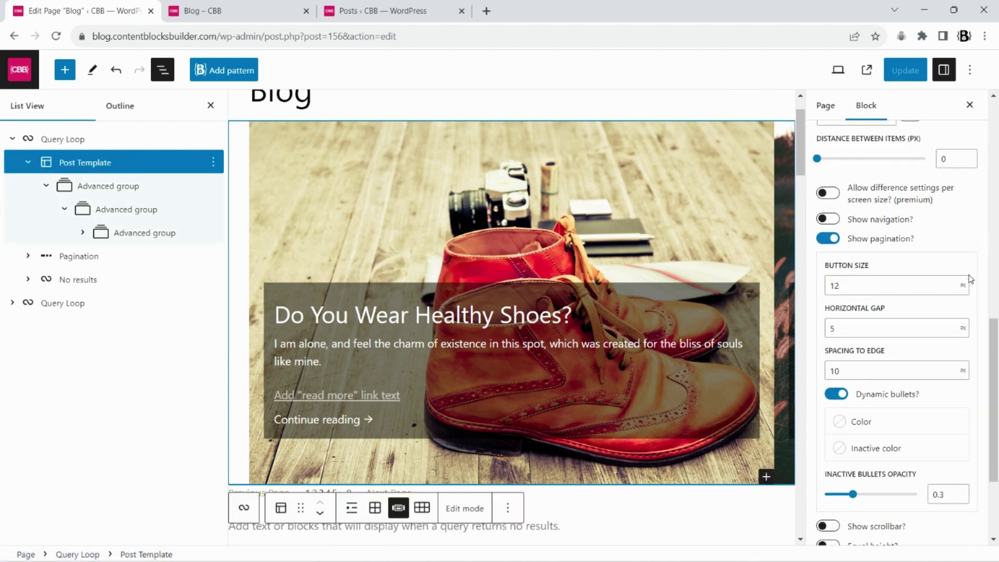
left_click(824, 226)
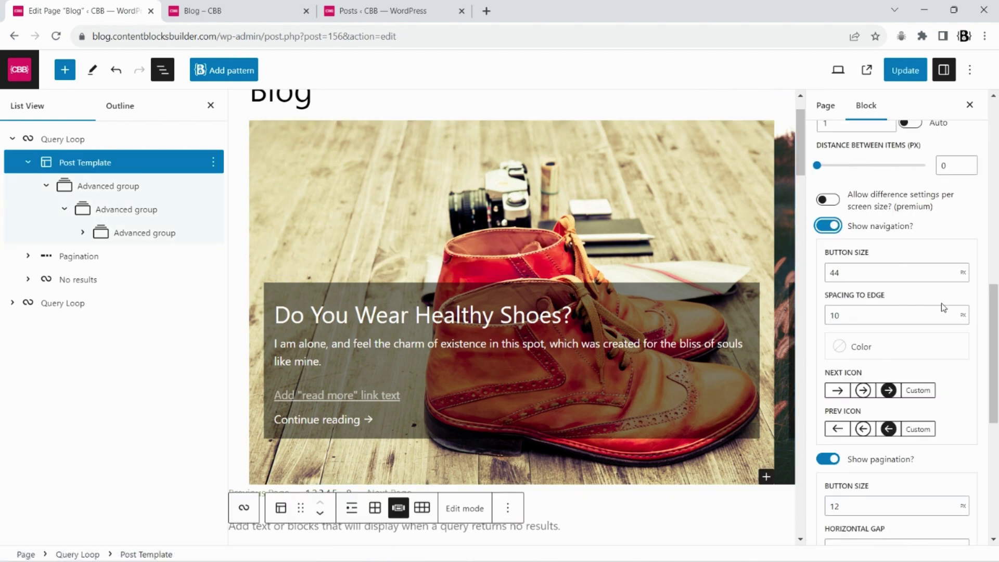
scroll(943, 307, "down", 5)
left_click(828, 157)
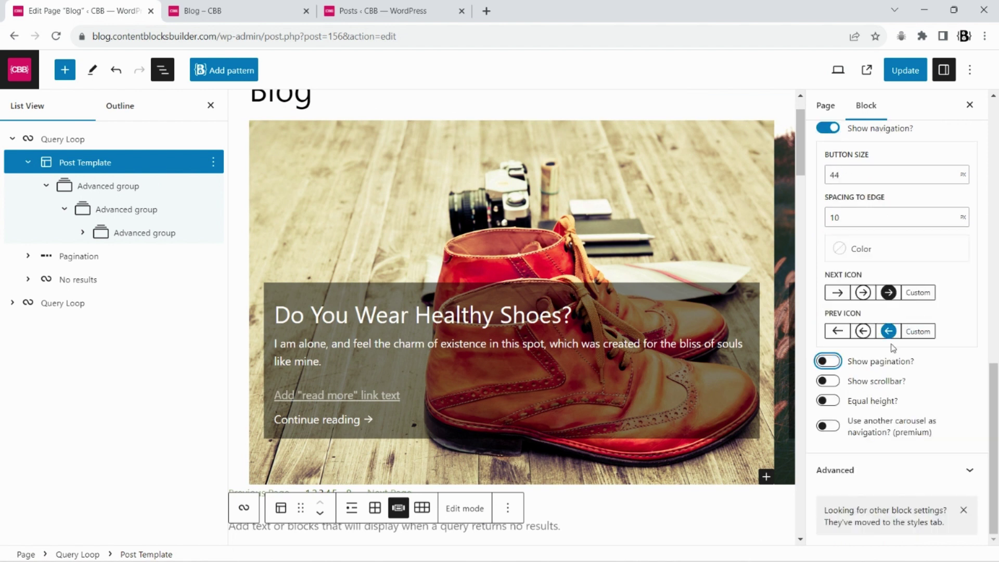
left_click(832, 381)
scroll(845, 380, "down", 3)
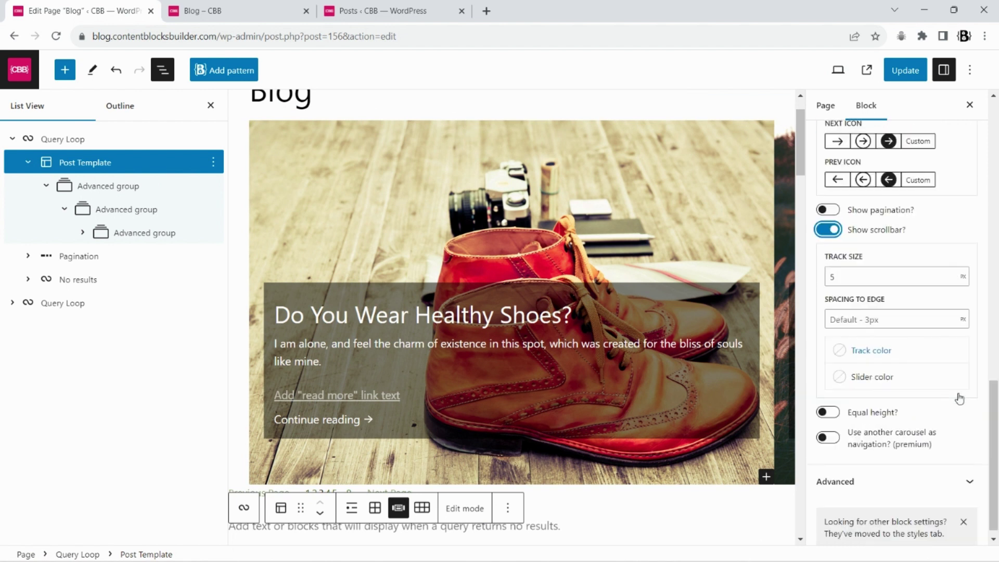
left_click(905, 70)
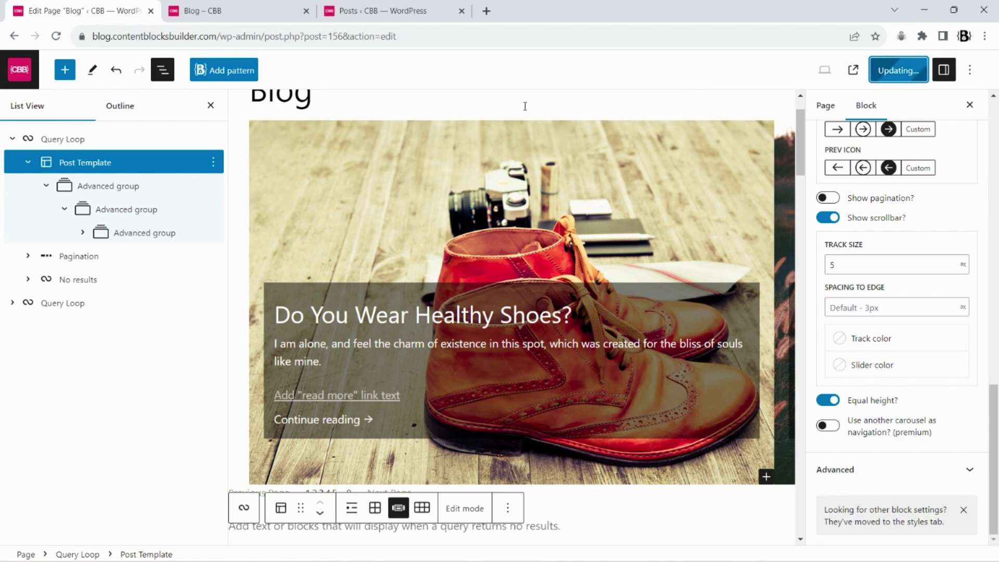
- Scroll the live Blog page to check the carousel arrows, scrollbar and post grid
left_click(219, 10)
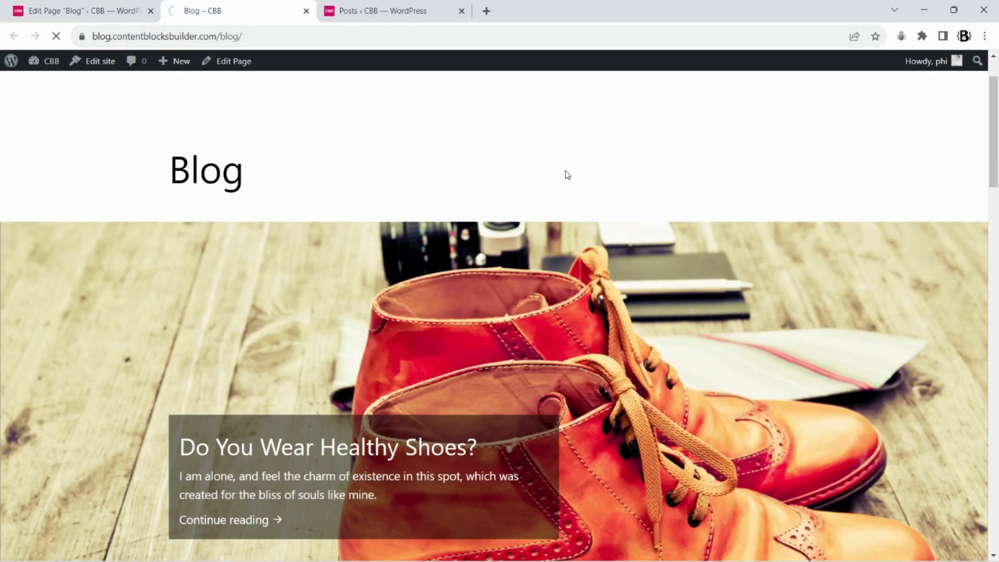
scroll(567, 170, "down", 3)
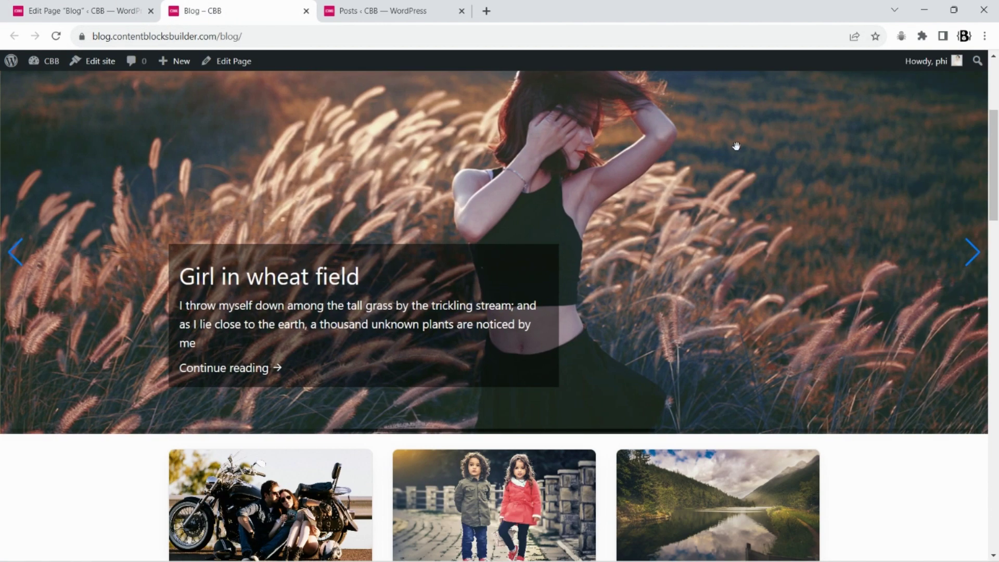
scroll(556, 130, "down", 12)
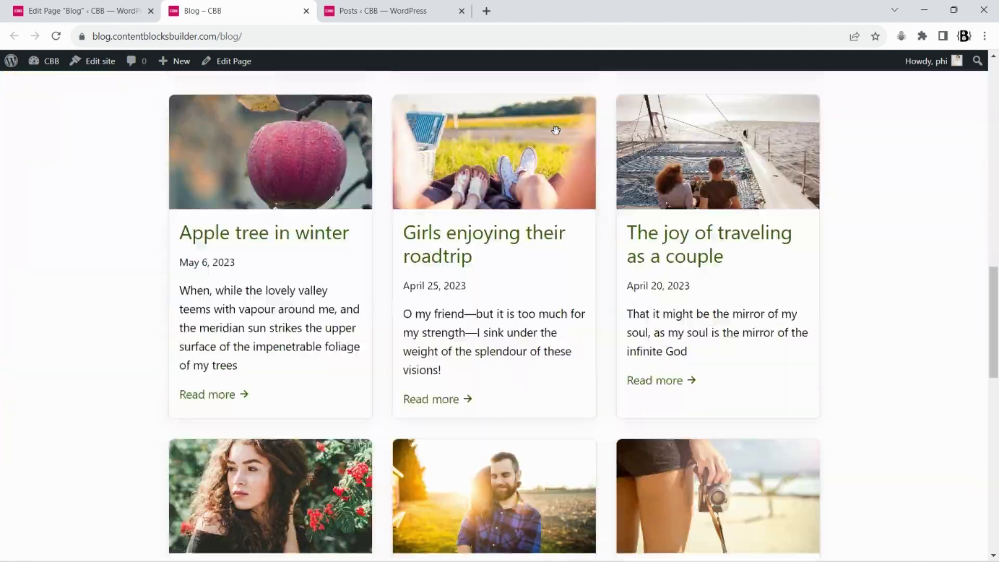
scroll(556, 130, "down", 15)
scroll(556, 130, "up", 20)
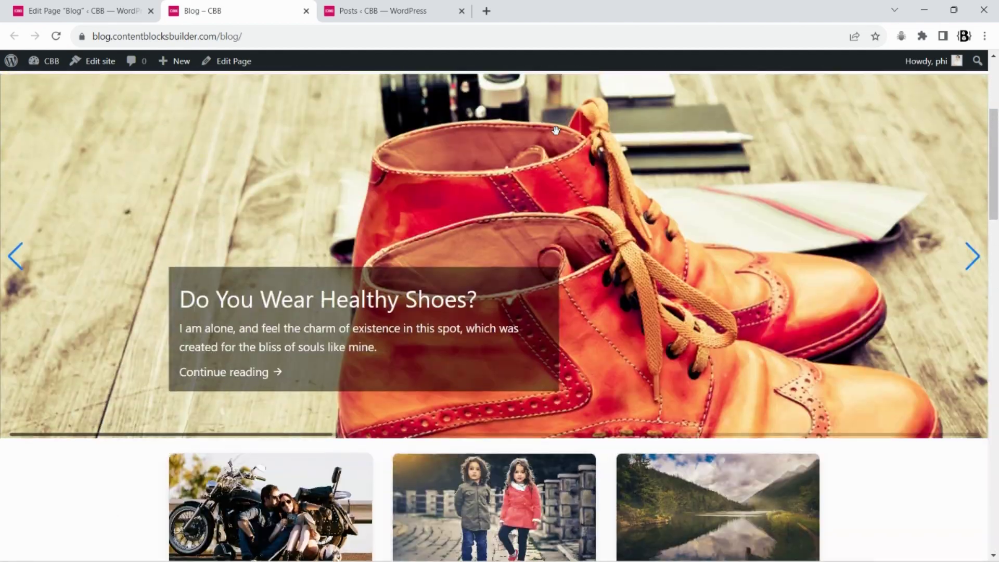
scroll(555, 130, "up", 4)
scroll(555, 130, "down", 6)
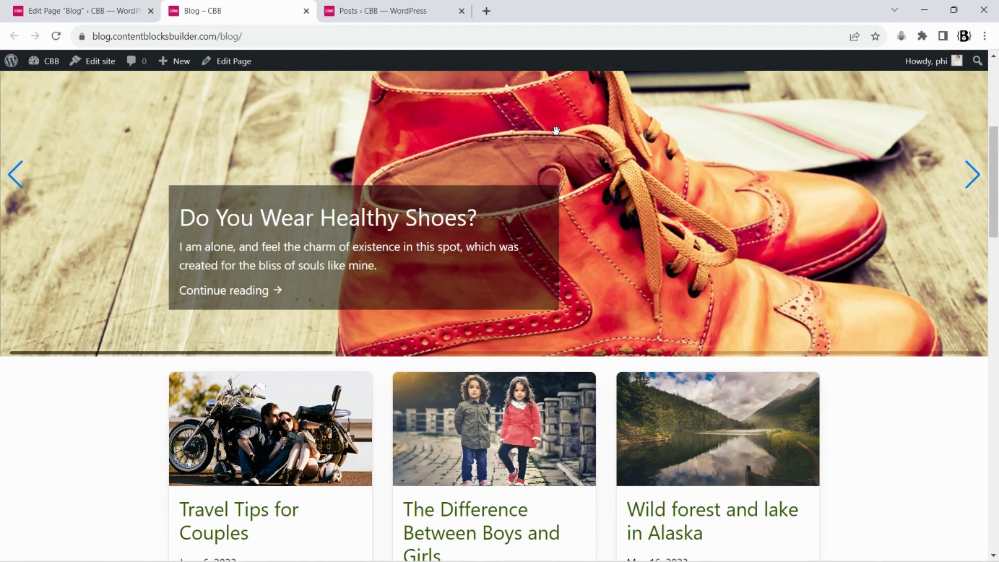